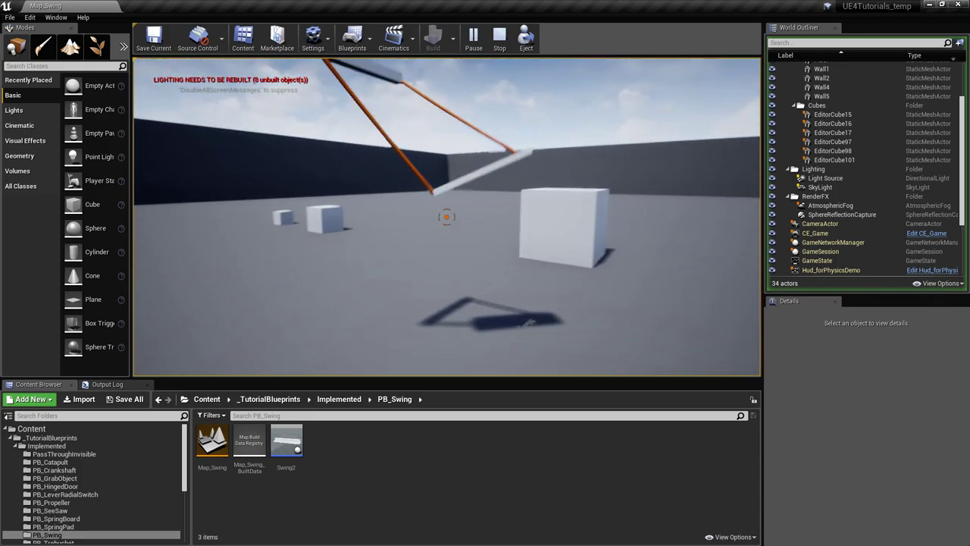
# Try out the existing swing in the running level, and stop the play session.
pyautogui.press('a')
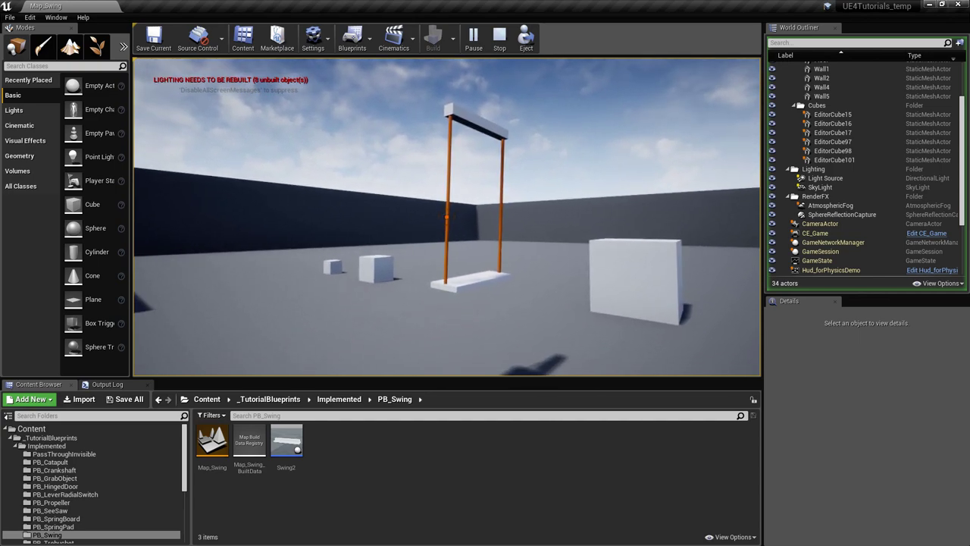
pyautogui.click(446, 216)
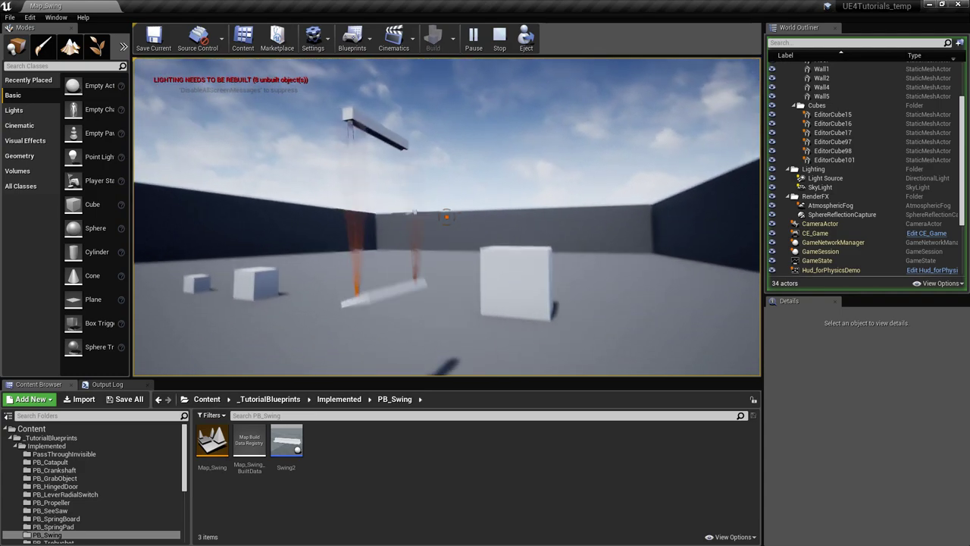
pyautogui.press('Escape')
# Create an Actor Blueprint class named Swing3 in the PB_Swing folder and open it for editing.
pyautogui.rightClick(341, 452)
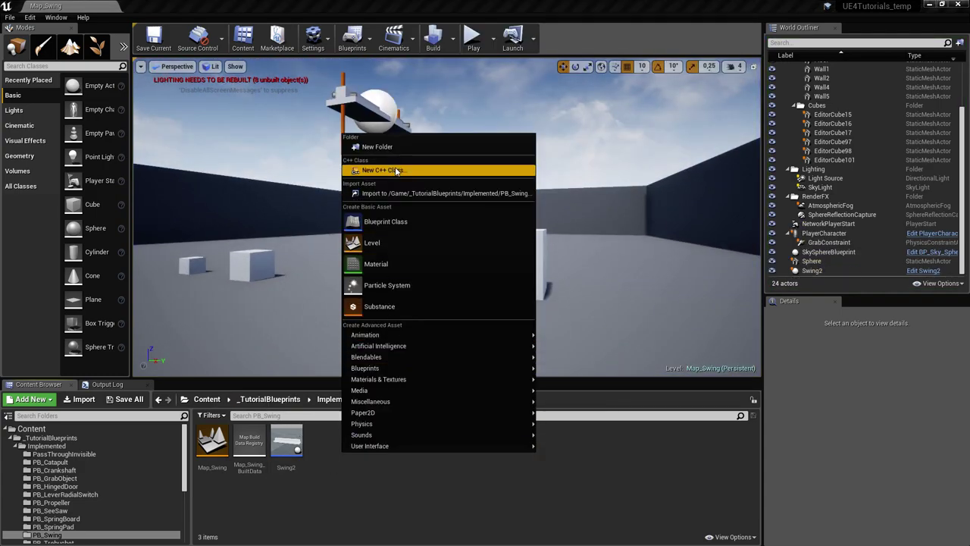
pyautogui.click(411, 226)
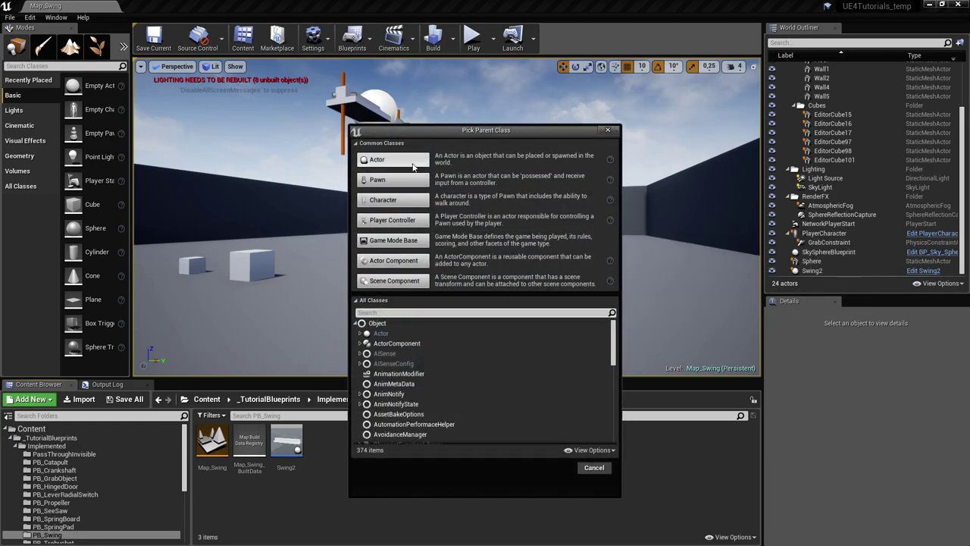
pyautogui.click(414, 163)
pyautogui.write('Swing')
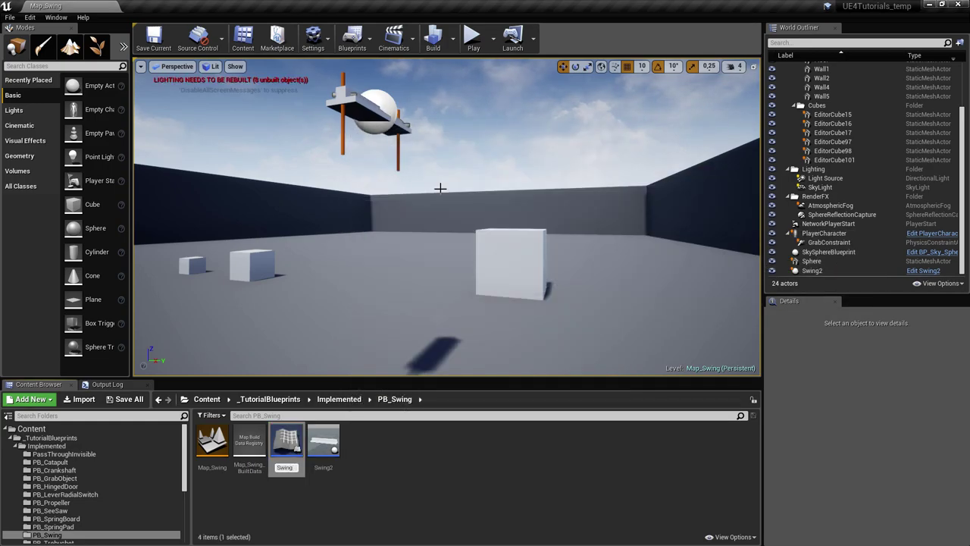
pyautogui.write('3')
pyautogui.press('Return')
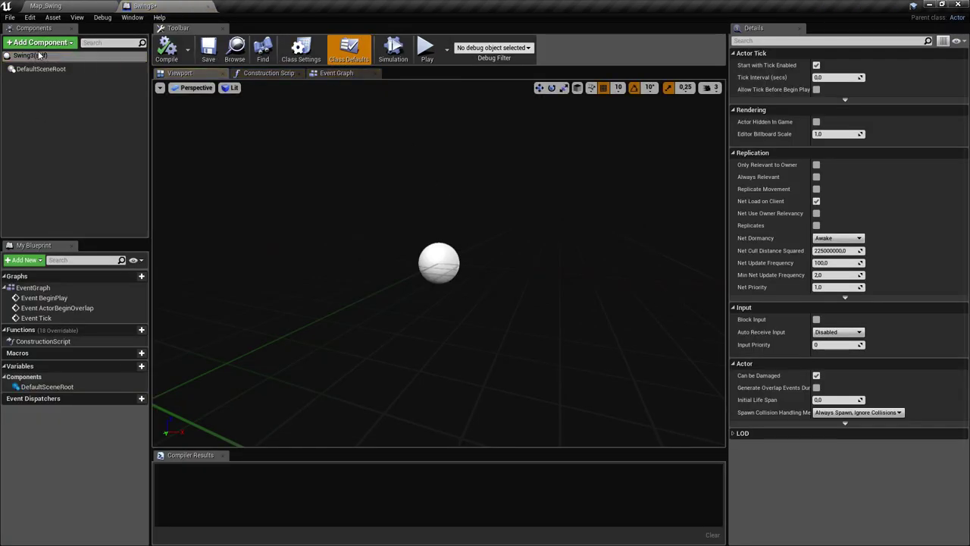
# Add a Cube component to the blueprint and name it Base.
pyautogui.click(39, 43)
pyautogui.write('Cube')
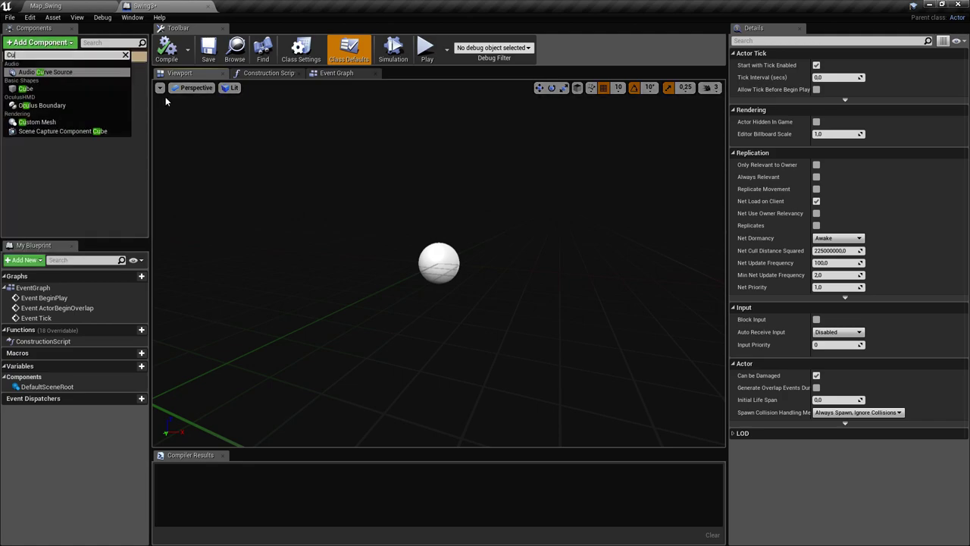
pyautogui.press('Return')
pyautogui.write('Boase')
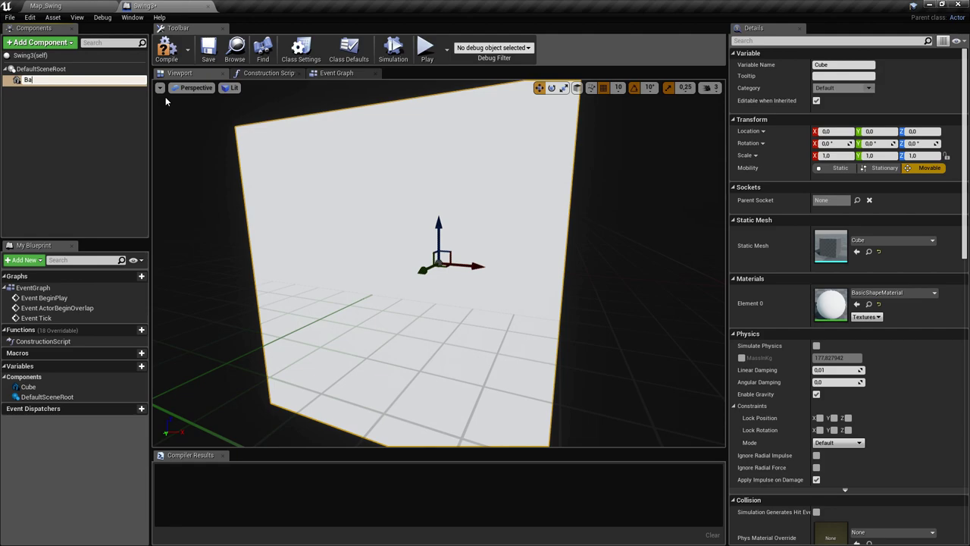
pyautogui.press('Return')
# Set the Base cube's Y and Z scale to 0.1 and save the blueprint.
pyautogui.click(924, 155)
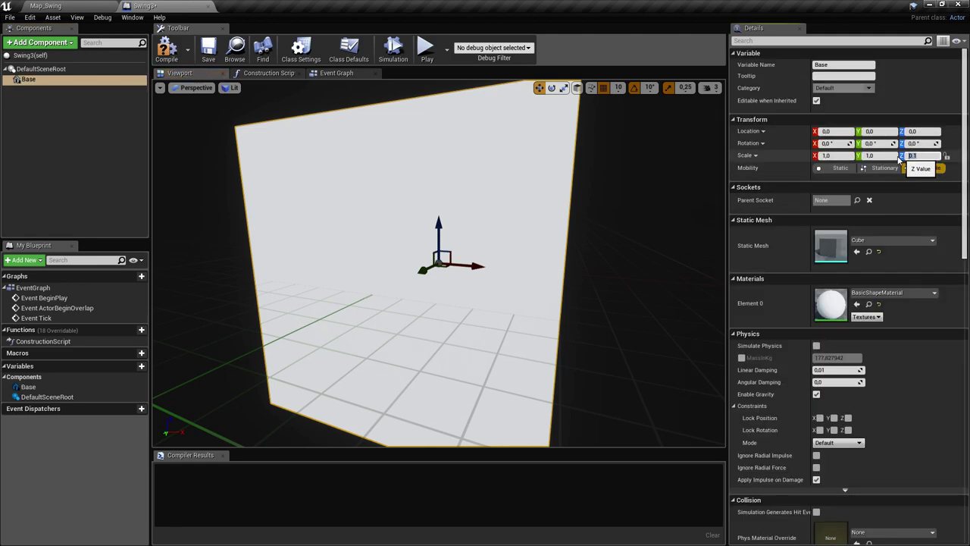
pyautogui.write('0.1')
pyautogui.press('Return')
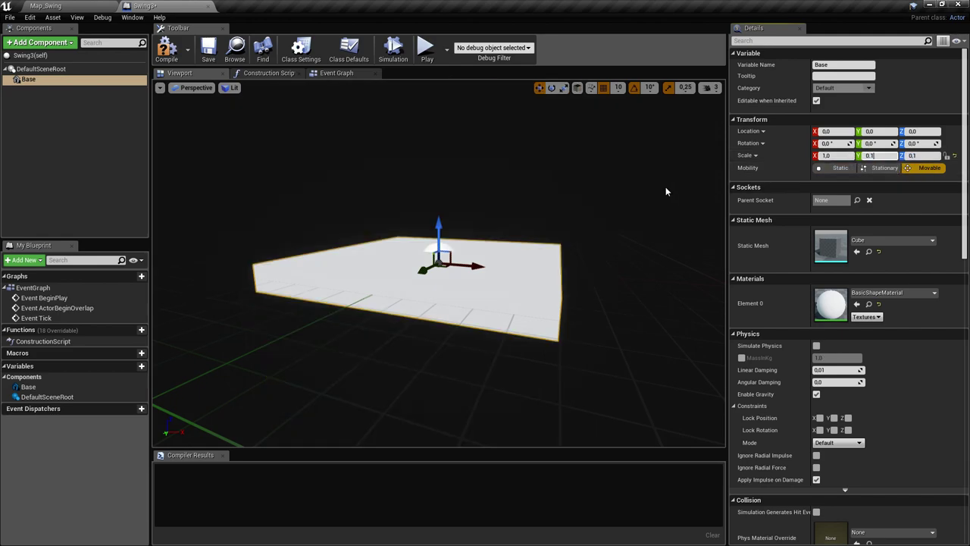
pyautogui.press('Return')
pyautogui.keyDown('ctrl'); pyautogui.moveTo(604, 203); pyautogui.dragTo(603, 211, button='right'); pyautogui.keyUp('ctrl')
pyautogui.hotkey('ctrl', 's')
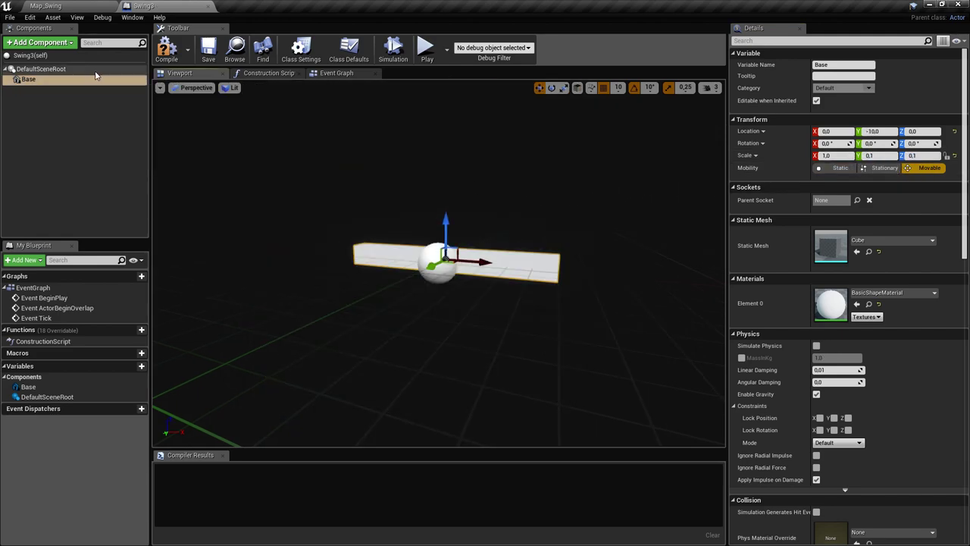
# Add a second Cube component under DefaultSceneRoot, name it Board, and save the blueprint.
pyautogui.click(89, 69)
pyautogui.click(54, 44)
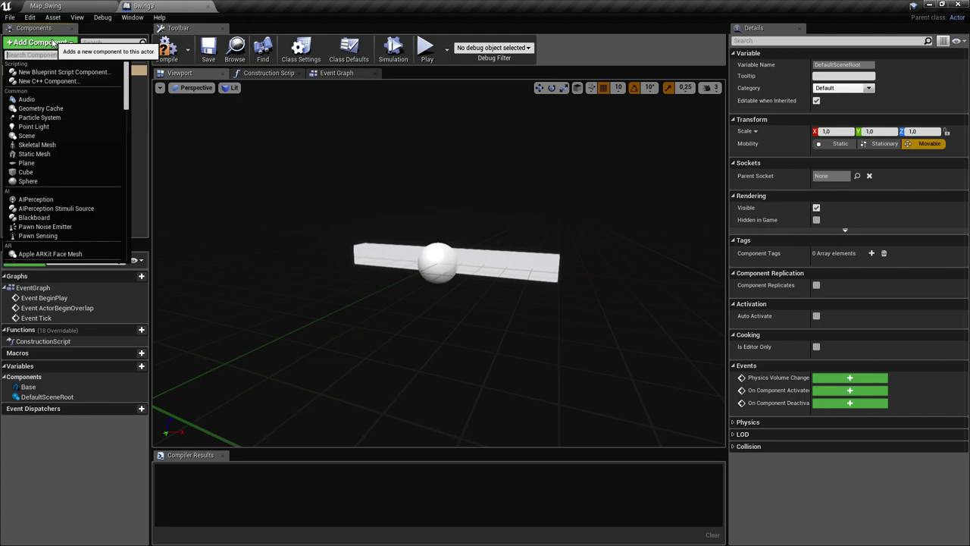
pyautogui.write('cube')
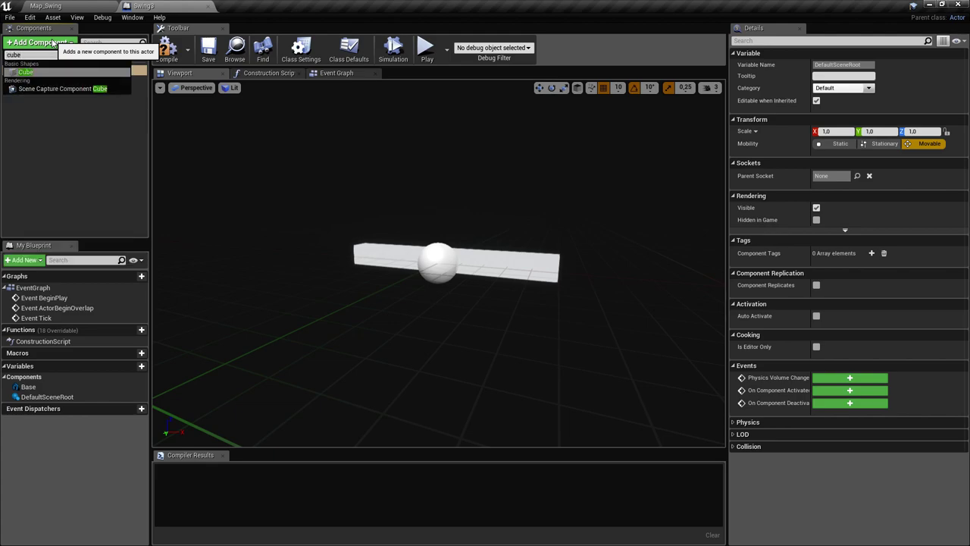
pyautogui.press('Return')
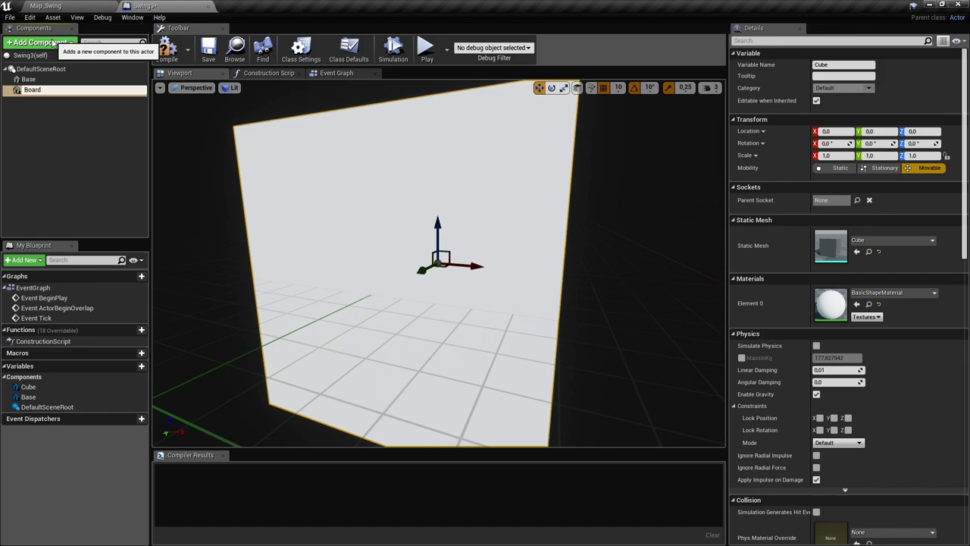
pyautogui.press('Return')
pyautogui.hotkey('ctrl', 's')
# Set the Board cube's Z scale to 0.05 and Y scale to 0.2, and save.
pyautogui.moveTo(250, 210); pyautogui.dragTo(265, 189, button='right')
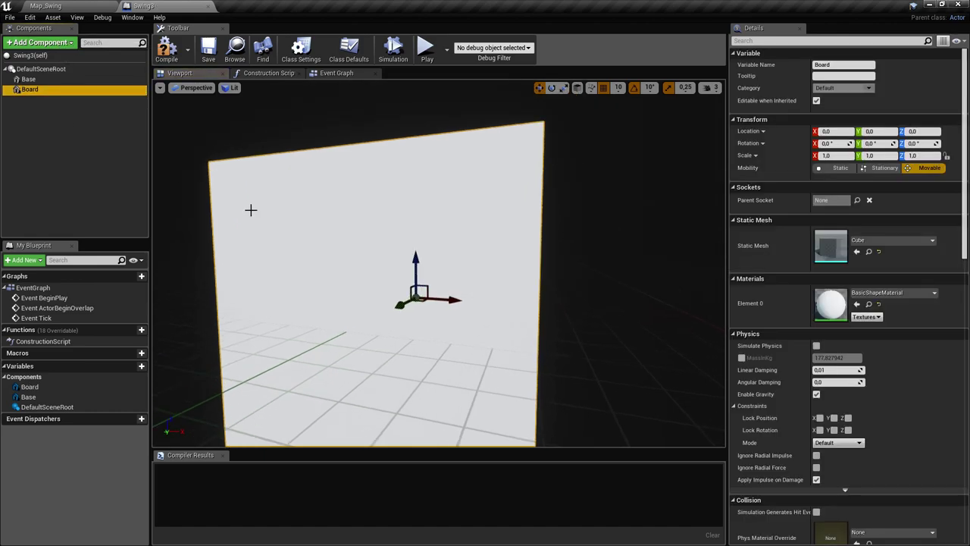
pyautogui.click(930, 157)
pyautogui.write('0.0')
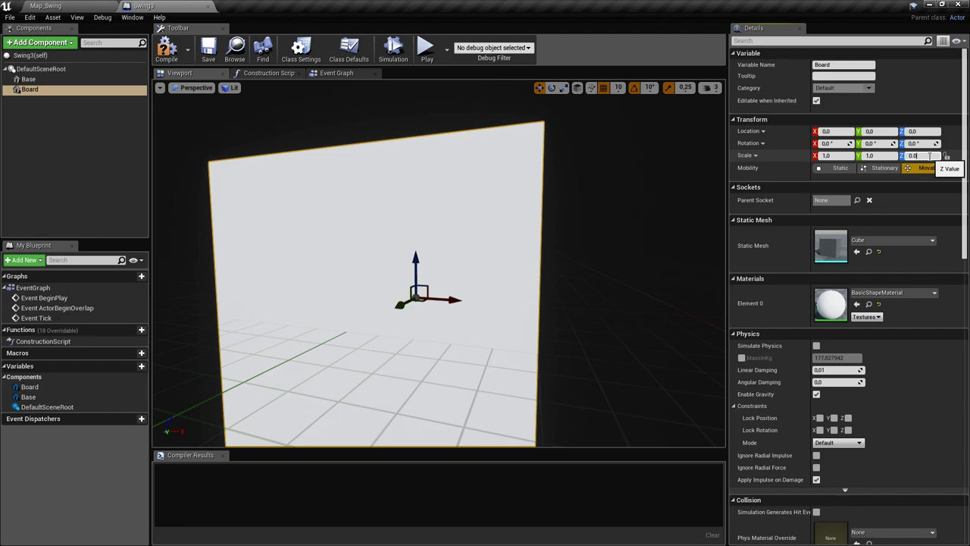
pyautogui.write('5')
pyautogui.press('Return')
pyautogui.click(886, 154)
pyautogui.write('0.2')
pyautogui.press('Return')
pyautogui.hotkey('ctrl', 's')
# Reset the Base component's Y location to 0, save, and inspect how it lines up with Board.
pyautogui.moveTo(648, 288); pyautogui.dragTo(591, 296, button='right')
pyautogui.click(488, 248)
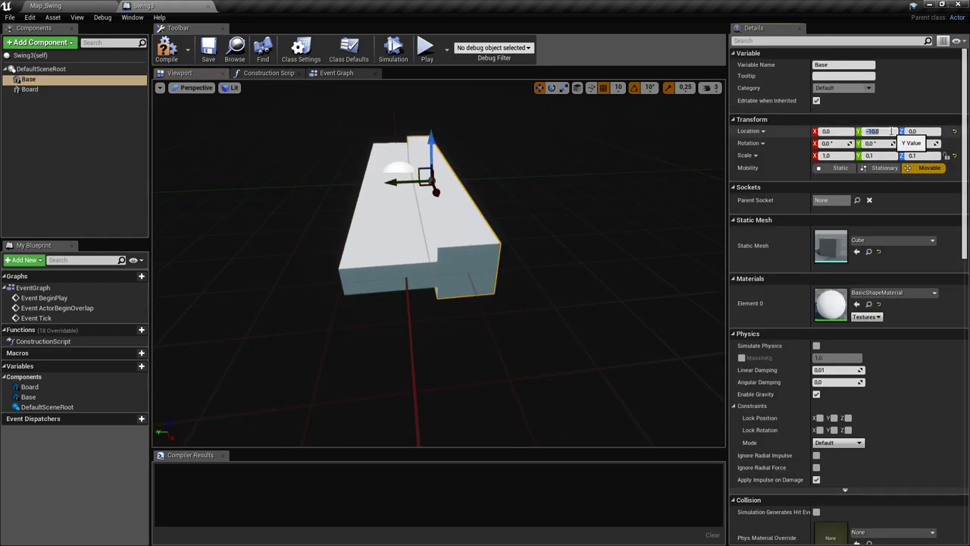
pyautogui.press('Return')
pyautogui.hotkey('ctrl', 's')
pyautogui.moveTo(599, 318); pyautogui.dragTo(554, 281, button='right')
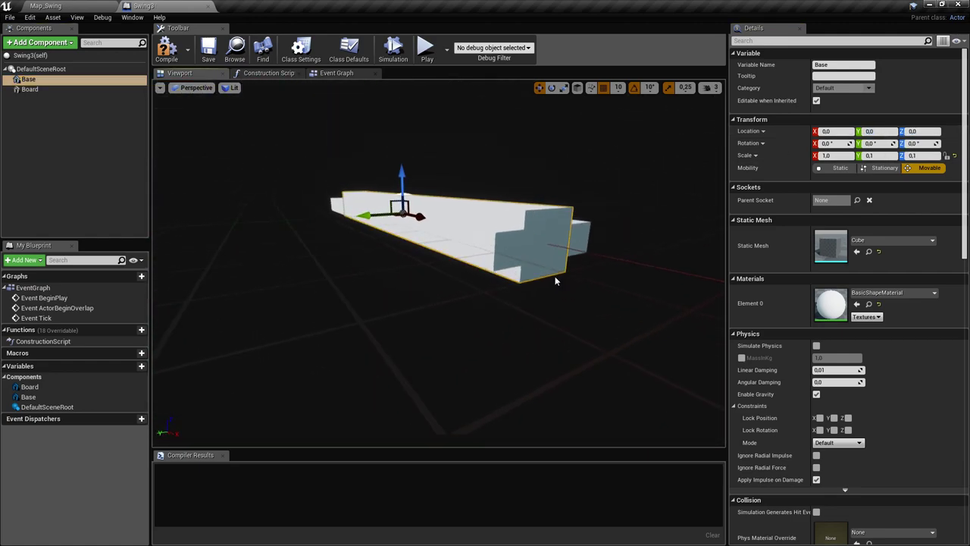
pyautogui.click(491, 240)
pyautogui.moveTo(492, 241); pyautogui.dragTo(565, 224, button='right')
pyautogui.moveTo(563, 282); pyautogui.dragTo(567, 279, button='right')
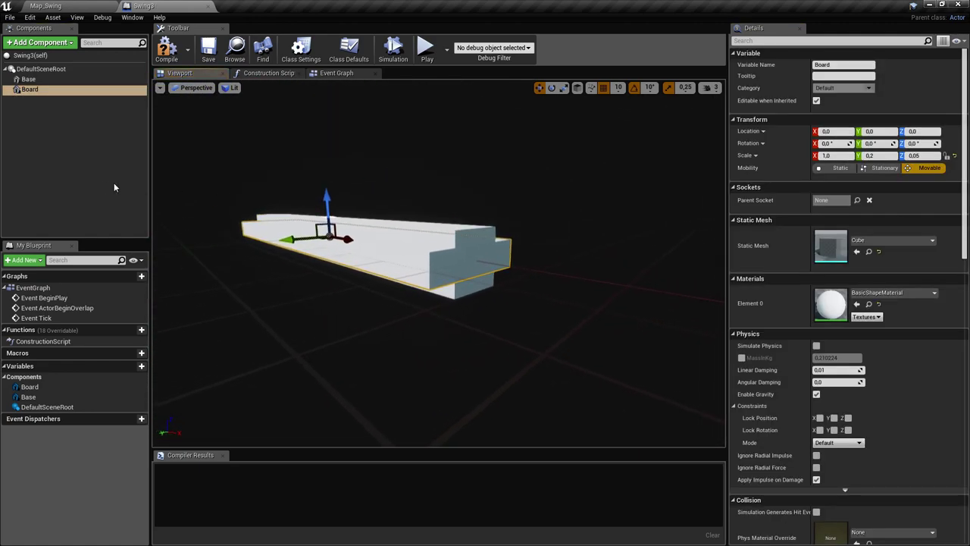
# Add a Physics Constraint component under DefaultSceneRoot and name it LeftRope.
pyautogui.click(39, 69)
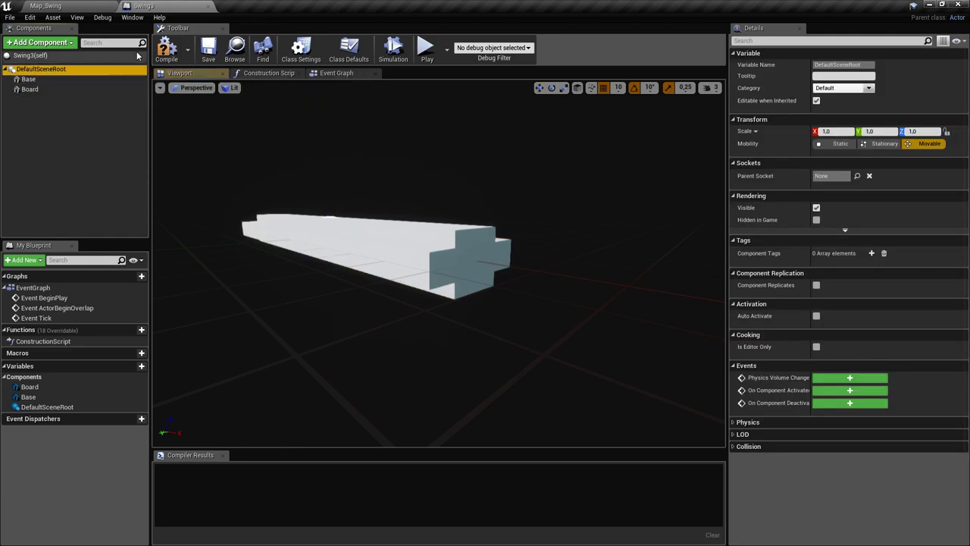
pyautogui.click(66, 43)
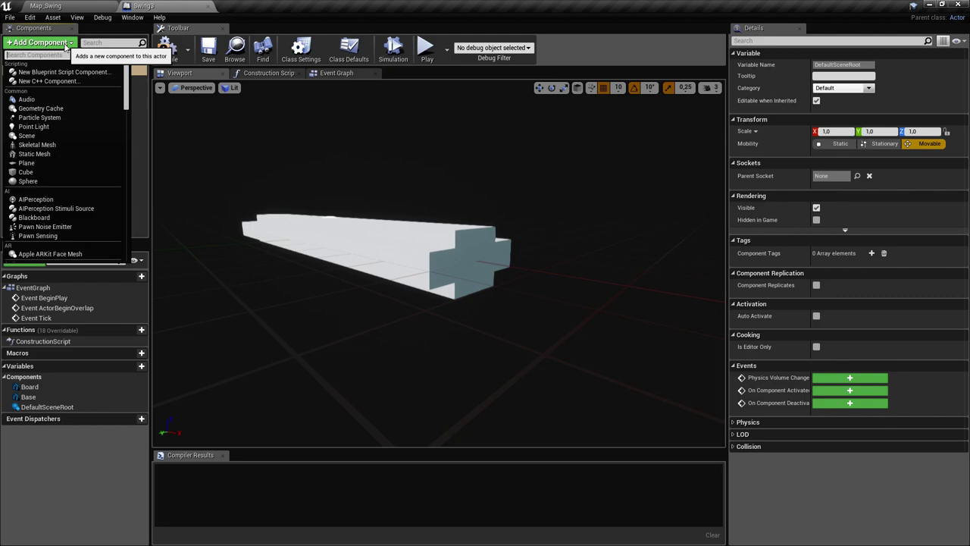
pyautogui.write('physoc')
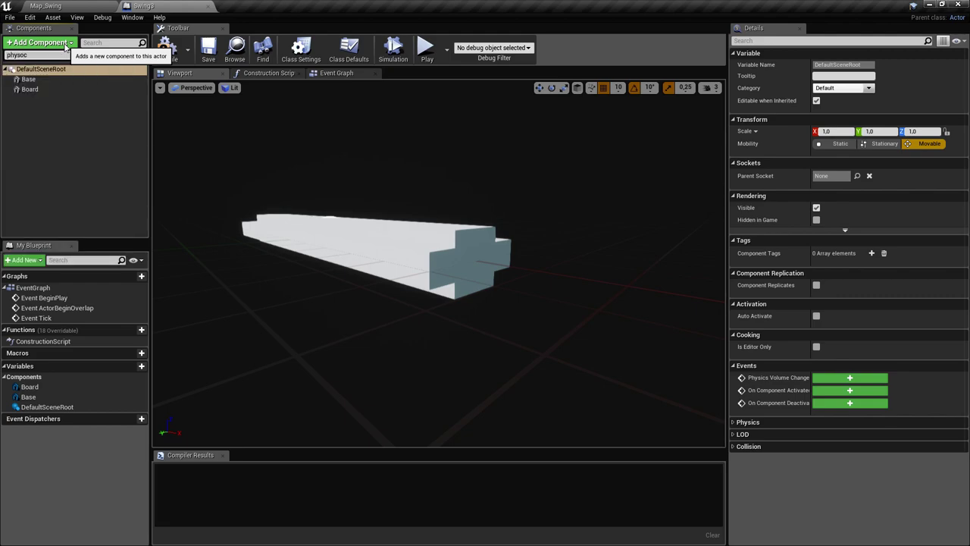
pyautogui.press('Return')
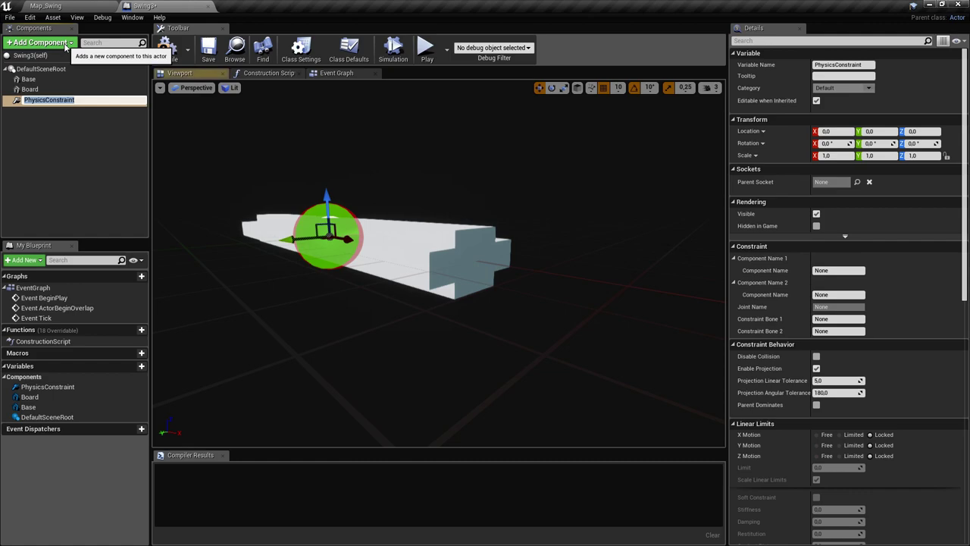
pyautogui.write('LeftRop')
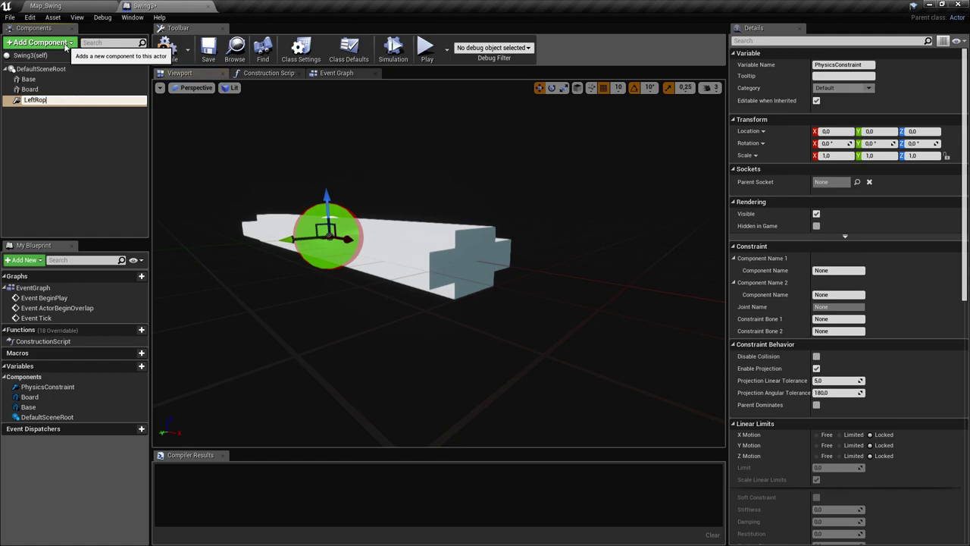
pyautogui.write('e')
pyautogui.press('Return')
# Add another Physics Constraint component under DefaultSceneRoot, name it RightRope, and save the blueprint.
pyautogui.click(38, 43)
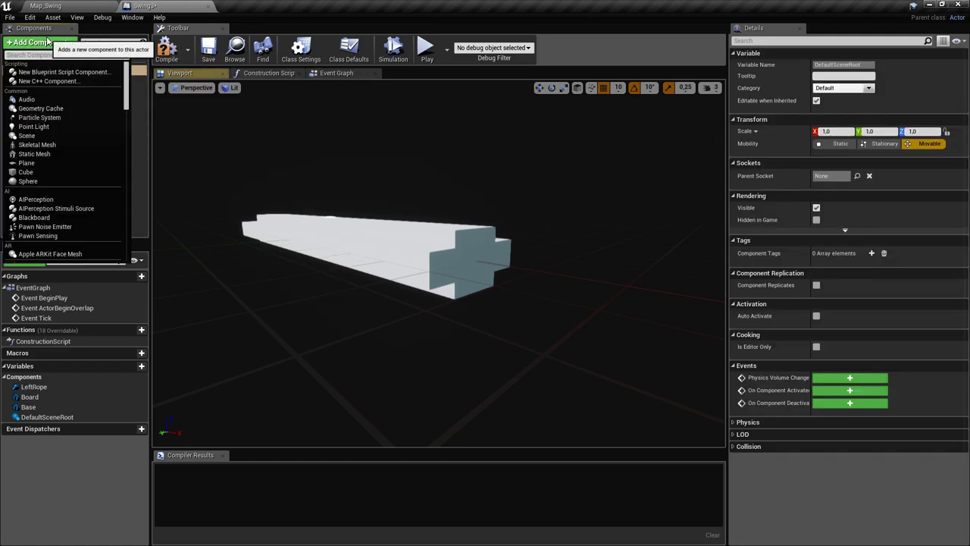
pyautogui.write('physics')
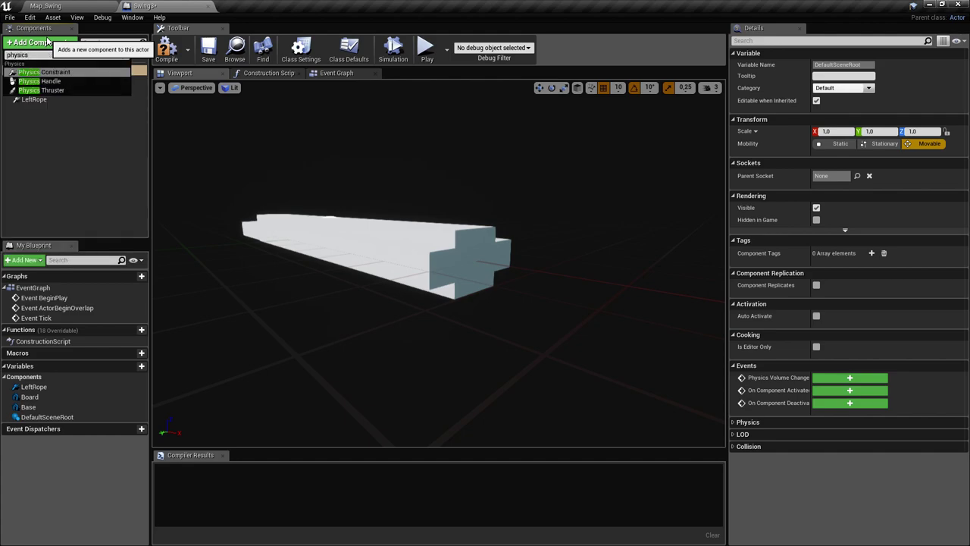
pyautogui.press('Return')
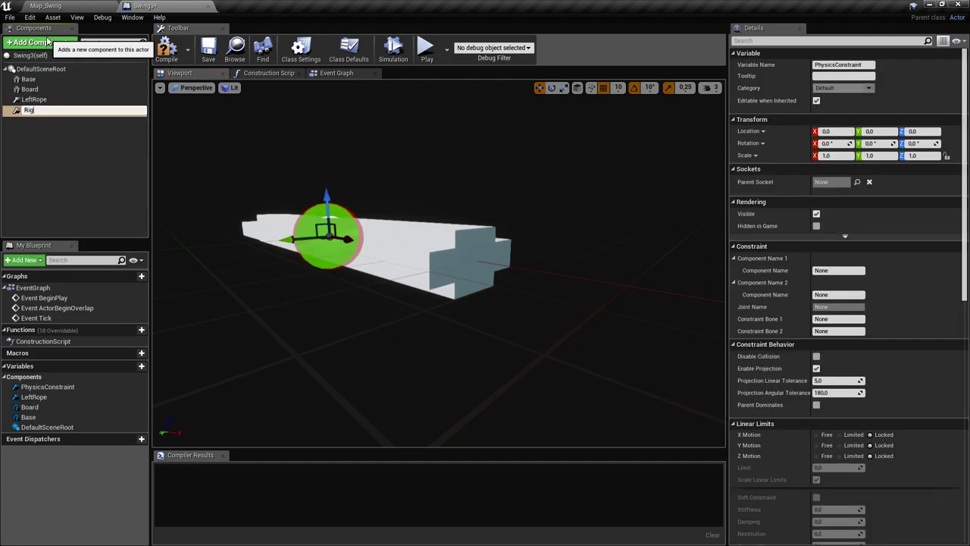
pyautogui.write('RightRope')
pyautogui.press('Return')
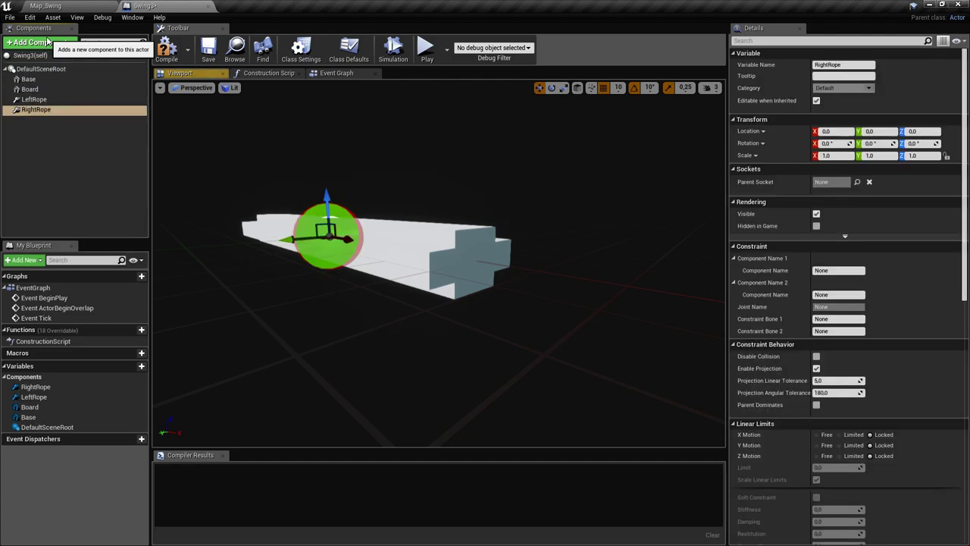
pyautogui.hotkey('ctrl', 's')
# Move the LeftRope constraint along X to -50, at one end of the base.
pyautogui.moveTo(364, 250); pyautogui.dragTo(530, 243, button='right')
pyautogui.moveTo(255, 169)
pyautogui.mouseDown(button='right')
pyautogui.moveTo(303, 144)
pyautogui.moveTo(255, 169)
pyautogui.mouseUp(button='right')
pyautogui.click(36, 101)
pyautogui.moveTo(473, 236); pyautogui.dragTo(279, 256)
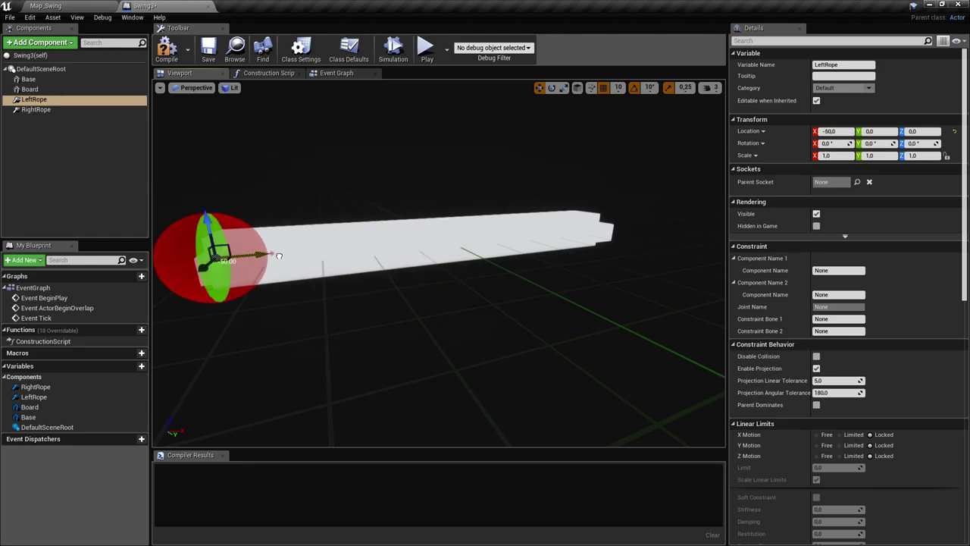
# Move the RightRope constraint along X to 50, at the opposite end of the base.
pyautogui.click(35, 109)
pyautogui.moveTo(471, 232); pyautogui.dragTo(607, 228)
pyautogui.moveTo(606, 226); pyautogui.dragTo(538, 251, button='right')
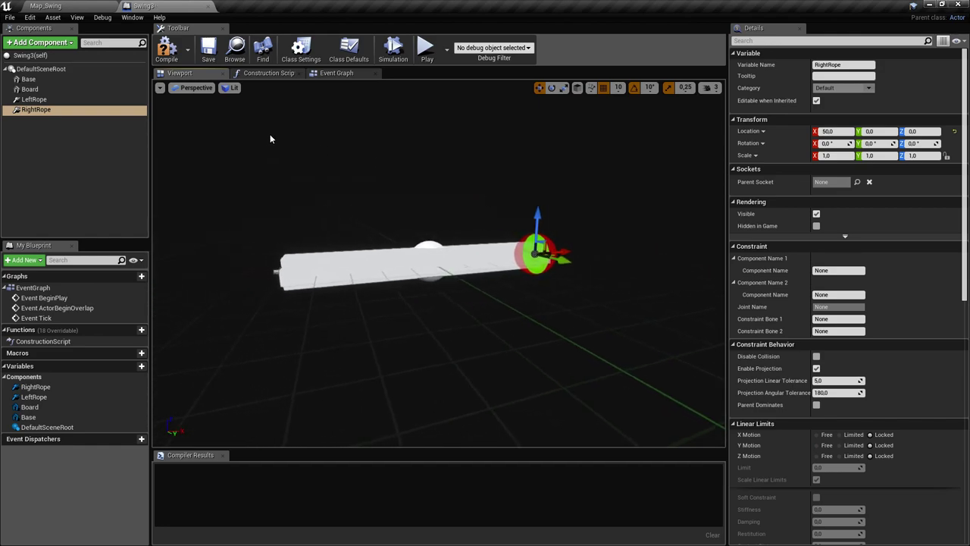
# Set the linear X, Y and Z Motion of both LeftRope and RightRope constraints to Limited.
pyautogui.keyDown('ctrl'); pyautogui.doubleClick(79, 100); pyautogui.keyUp('ctrl')
pyautogui.moveTo(470, 225); pyautogui.dragTo(672, 296, button='right')
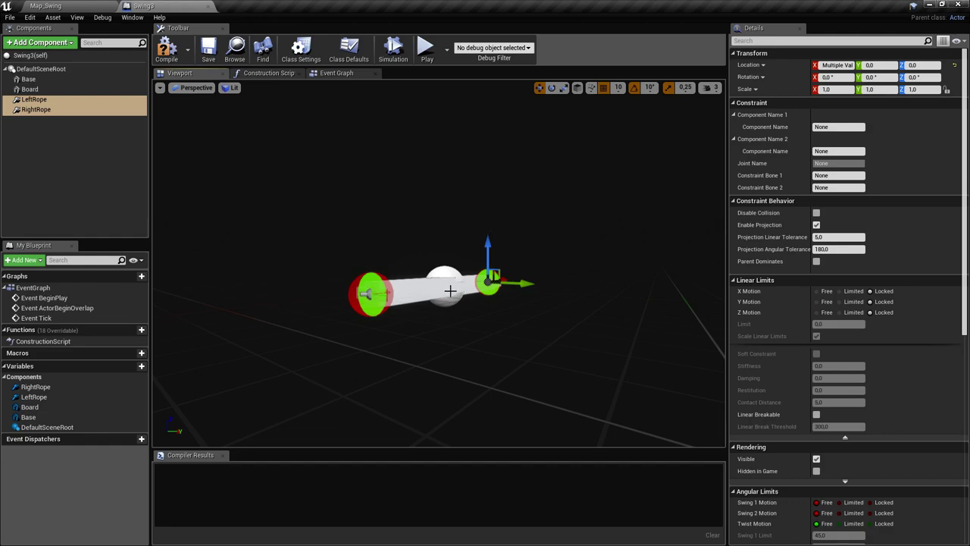
pyautogui.moveTo(504, 283)
pyautogui.mouseDown(button='right')
pyautogui.moveTo(509, 257)
pyautogui.moveTo(485, 274)
pyautogui.moveTo(514, 287)
pyautogui.mouseUp(button='right')
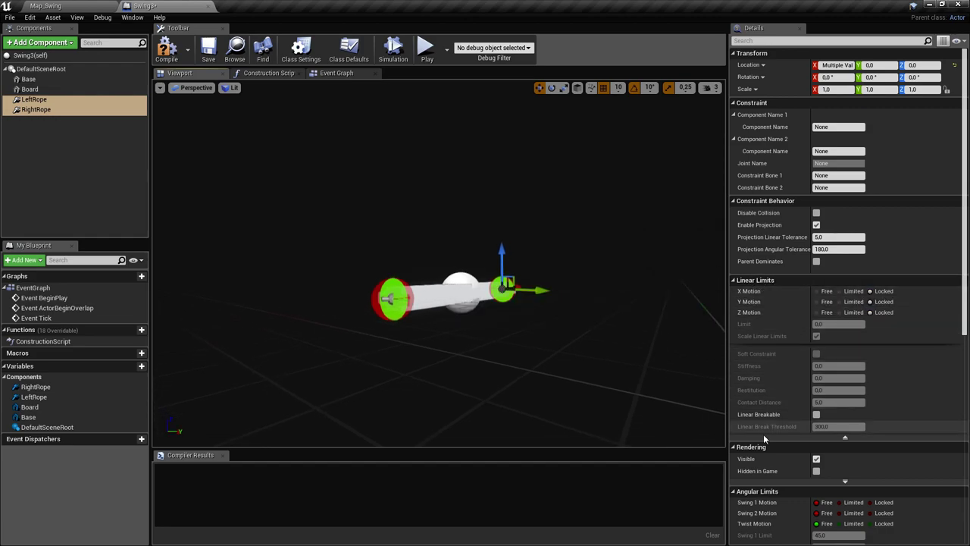
pyautogui.moveTo(422, 283)
pyautogui.mouseDown(button='right')
pyautogui.moveTo(406, 288)
pyautogui.moveTo(433, 297)
pyautogui.mouseUp(button='right')
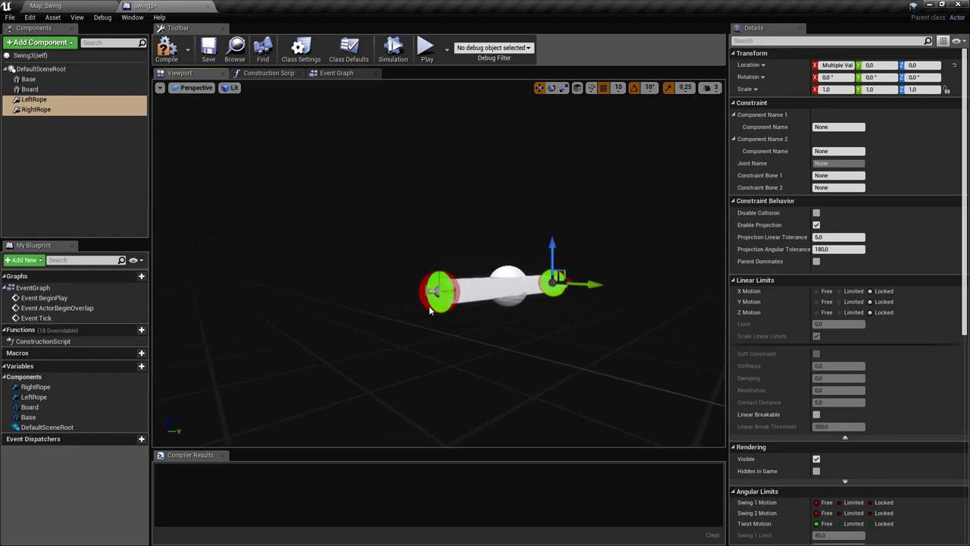
pyautogui.moveTo(458, 294); pyautogui.dragTo(453, 238, button='right')
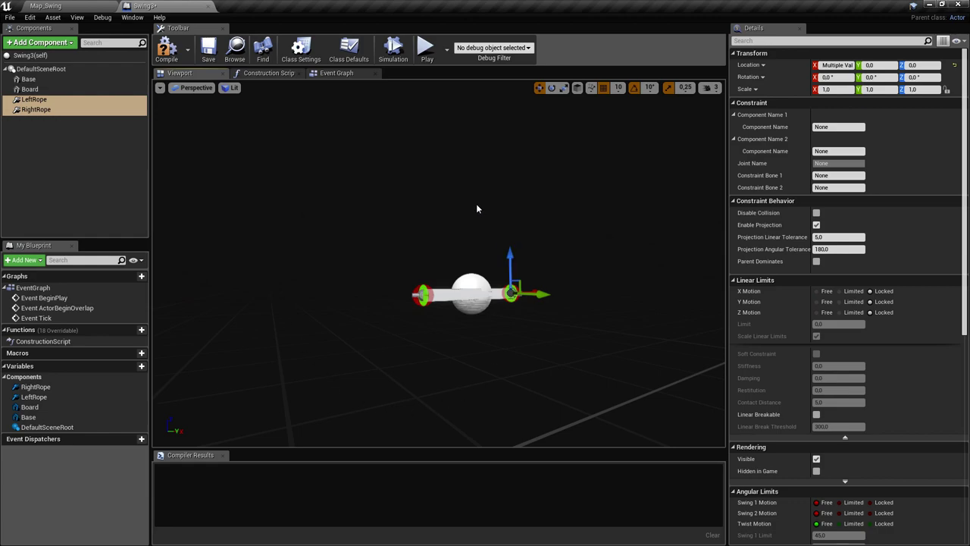
pyautogui.moveTo(546, 226)
pyautogui.mouseDown(button='right')
pyautogui.moveTo(677, 294)
pyautogui.moveTo(578, 232)
pyautogui.moveTo(581, 238)
pyautogui.moveTo(576, 221)
pyautogui.moveTo(533, 232)
pyautogui.mouseUp(button='right')
pyautogui.click(852, 291)
pyautogui.click(852, 302)
pyautogui.click(852, 312)
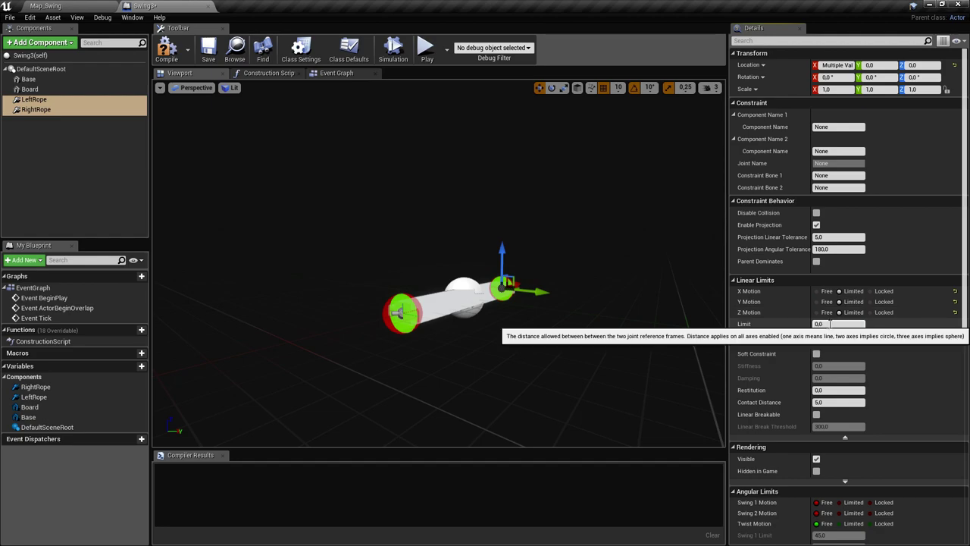
# Set the linear Limit of both LeftRope and RightRope constraints to 150 and save the blueprint.
pyautogui.click(852, 325)
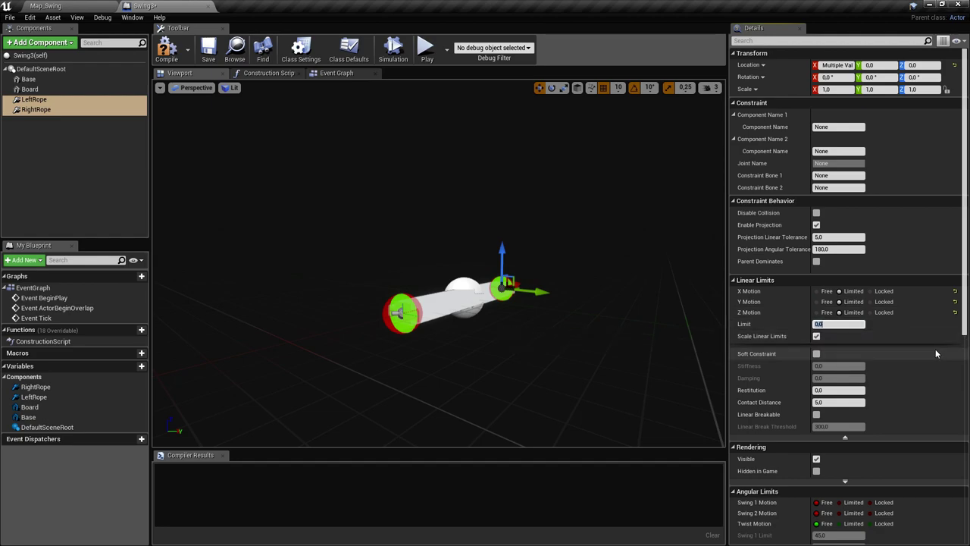
pyautogui.press('Return')
pyautogui.hotkey('ctrl', 's')
pyautogui.moveTo(602, 284); pyautogui.dragTo(644, 303, button='right')
pyautogui.moveTo(523, 113); pyautogui.dragTo(468, 141, button='right')
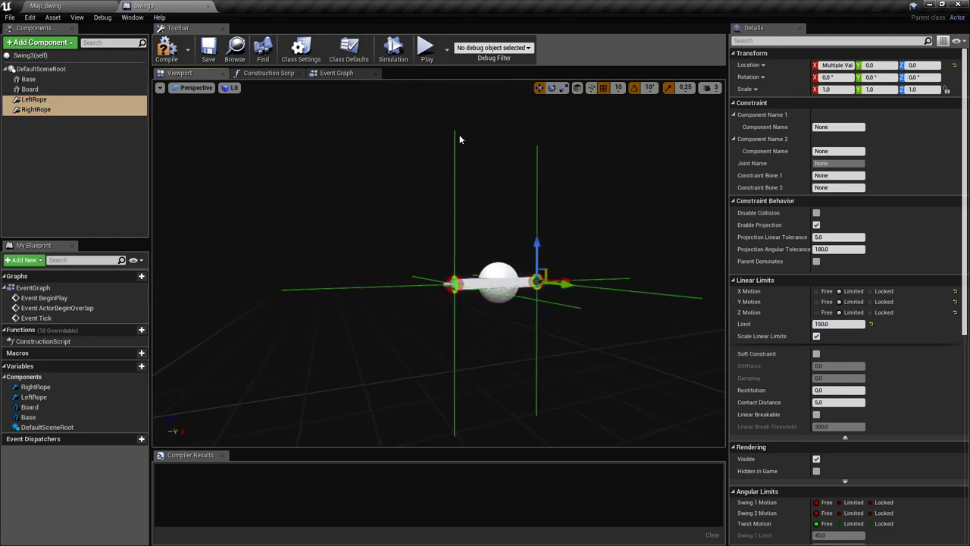
pyautogui.moveTo(473, 247)
pyautogui.mouseDown(button='right')
pyautogui.moveTo(476, 220)
pyautogui.moveTo(489, 231)
pyautogui.moveTo(463, 261)
pyautogui.mouseUp(button='right')
pyautogui.moveTo(564, 281)
pyautogui.mouseDown(button='right')
pyautogui.moveTo(589, 282)
pyautogui.moveTo(496, 305)
pyautogui.moveTo(564, 281)
pyautogui.mouseUp(button='right')
# Enable Soft Constraint in the linear limits of both rope constraints.
pyautogui.scroll(-3, 872, 288)
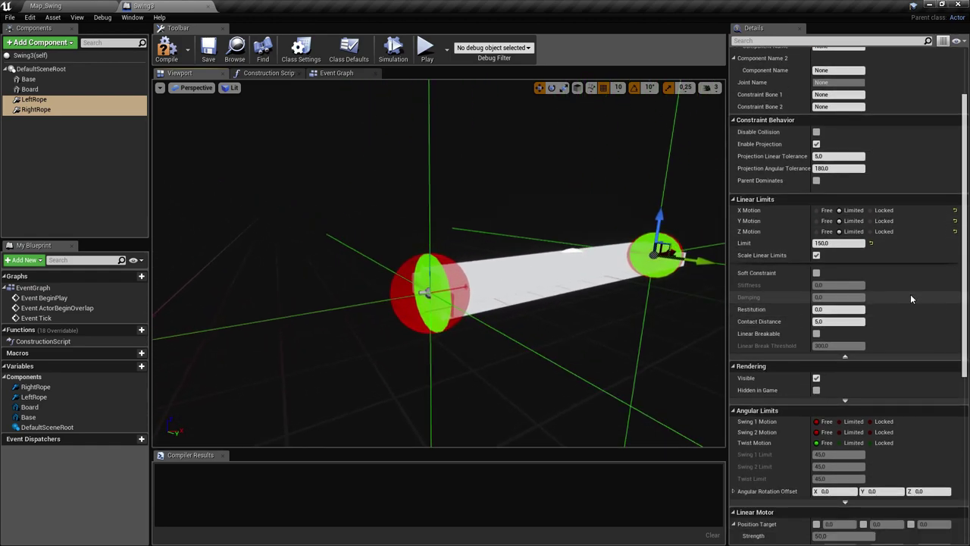
pyautogui.click(817, 273)
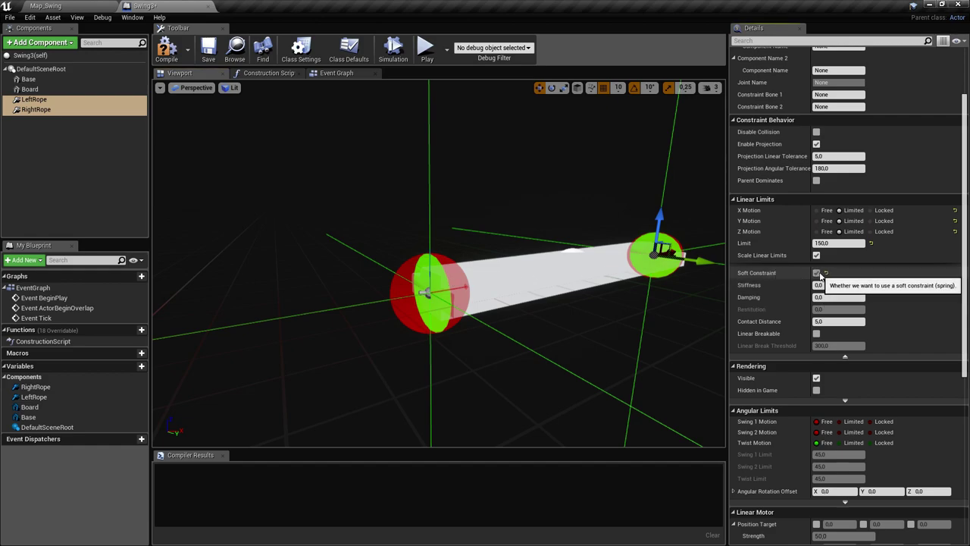
pyautogui.moveTo(515, 203); pyautogui.dragTo(515, 186, button='right')
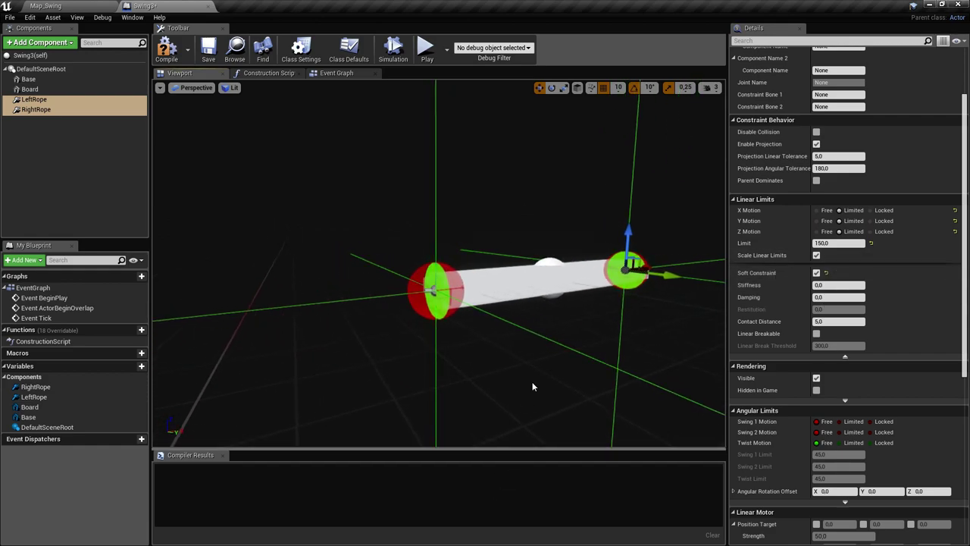
pyautogui.moveTo(530, 390); pyautogui.dragTo(561, 415, button='right')
pyautogui.moveTo(416, 408); pyautogui.dragTo(419, 459, button='right')
pyautogui.moveTo(391, 387); pyautogui.dragTo(390, 357, button='right')
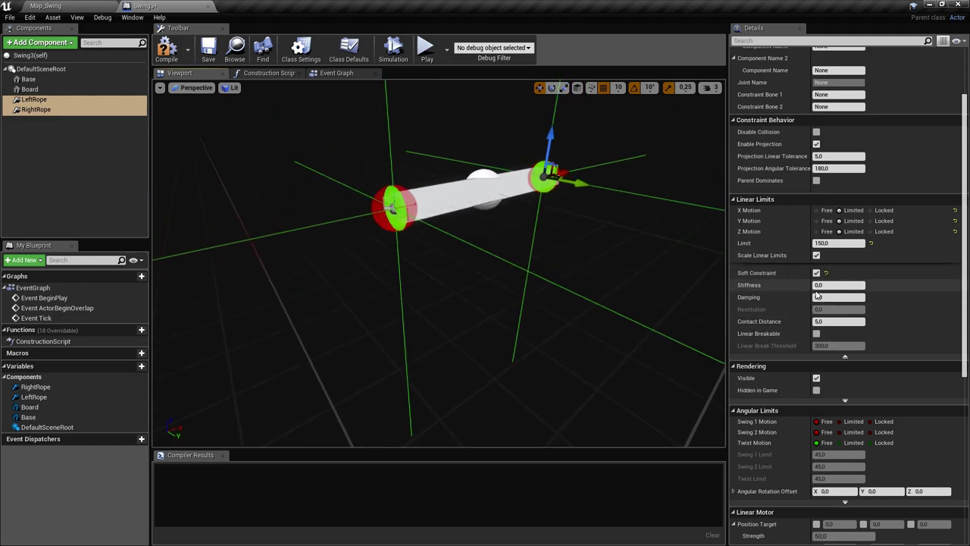
# Set the soft constraint's Stiffness to 2000 and Damping to 10 for both ropes, and save the blueprint.
pyautogui.click(828, 285)
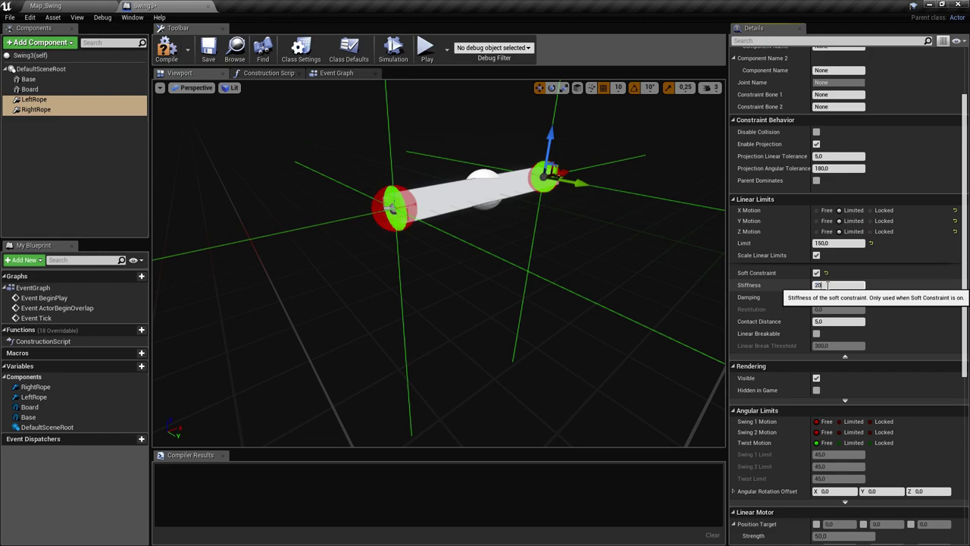
pyautogui.click(841, 296)
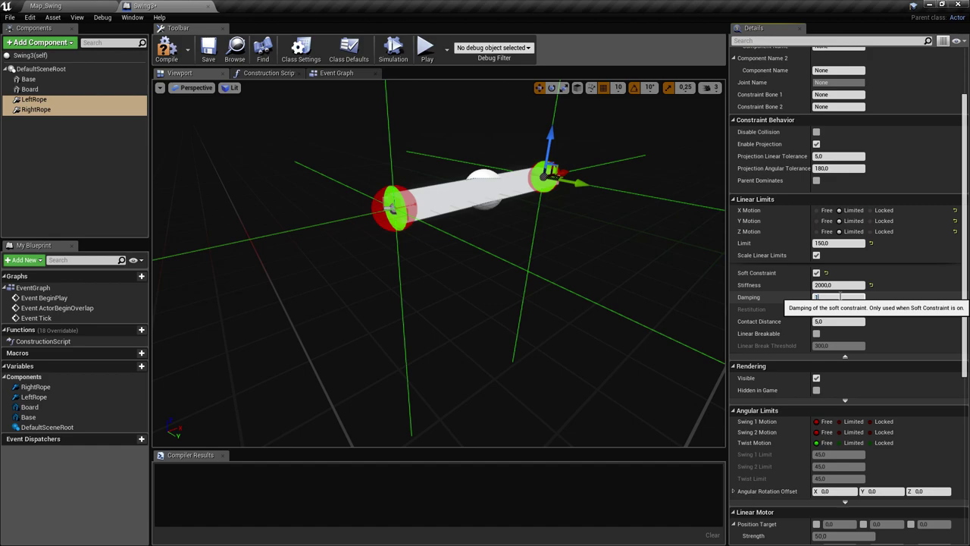
pyautogui.moveTo(581, 338); pyautogui.dragTo(562, 292, button='right')
pyautogui.hotkey('ctrl', 's')
pyautogui.moveTo(614, 339)
pyautogui.mouseDown(button='right')
pyautogui.moveTo(614, 386)
pyautogui.moveTo(645, 409)
pyautogui.moveTo(633, 340)
pyautogui.mouseUp(button='right')
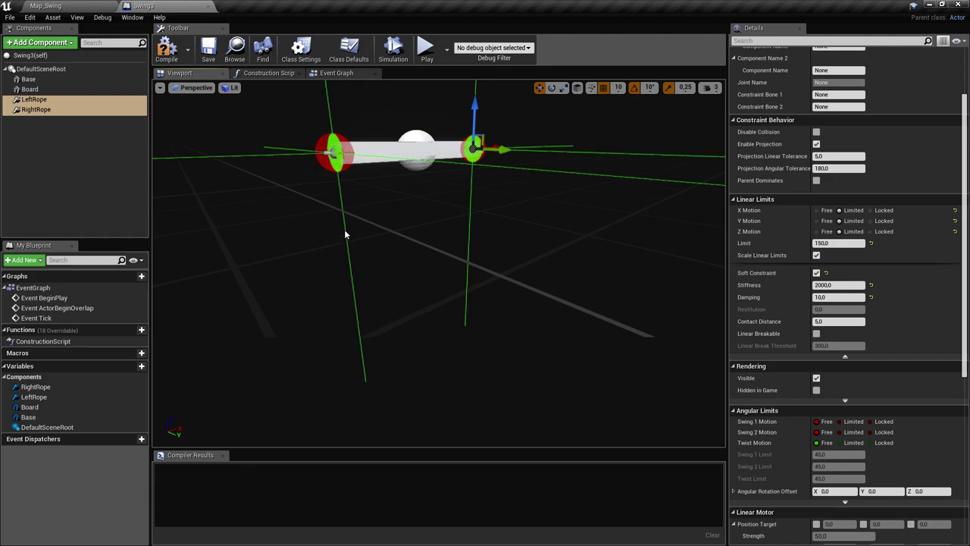
pyautogui.moveTo(379, 361); pyautogui.dragTo(370, 349, button='right')
pyautogui.moveTo(621, 326); pyautogui.dragTo(507, 211, button='right')
pyautogui.moveTo(515, 206); pyautogui.dragTo(534, 155, button='right')
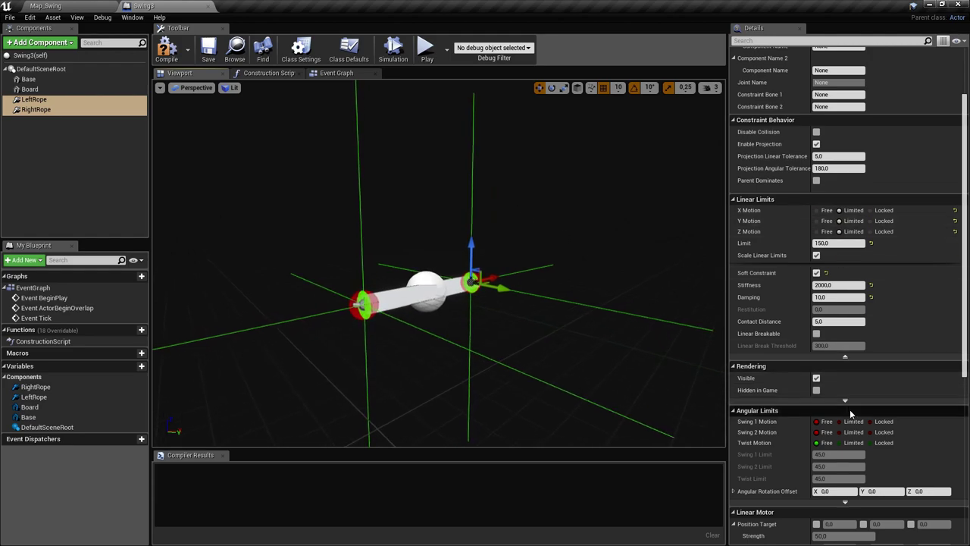
# Enable the linear motor's Velocity Target on all three axes for both rope constraints, with a Strength of 0.5.
pyautogui.scroll(-3, 850, 409)
pyautogui.scroll(-4, 882, 332)
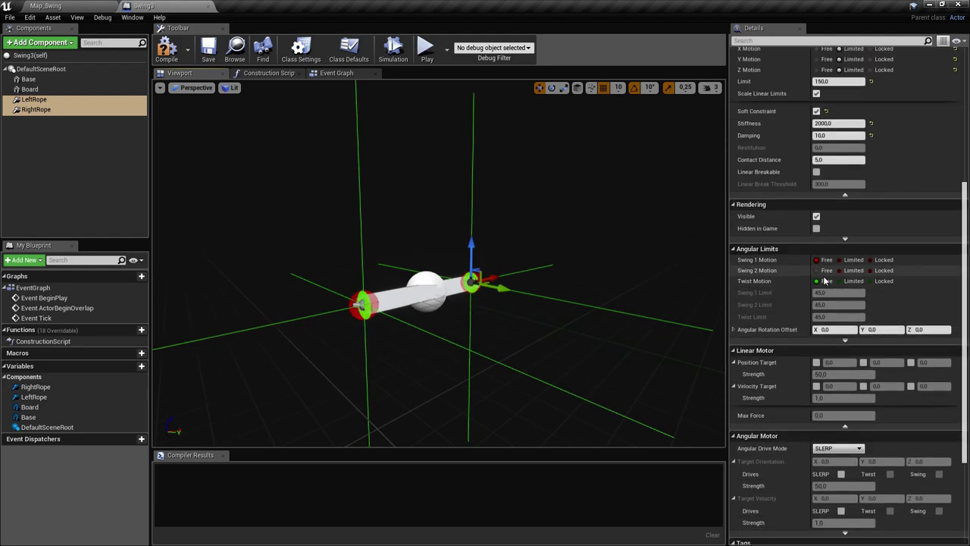
pyautogui.scroll(-1, 828, 250)
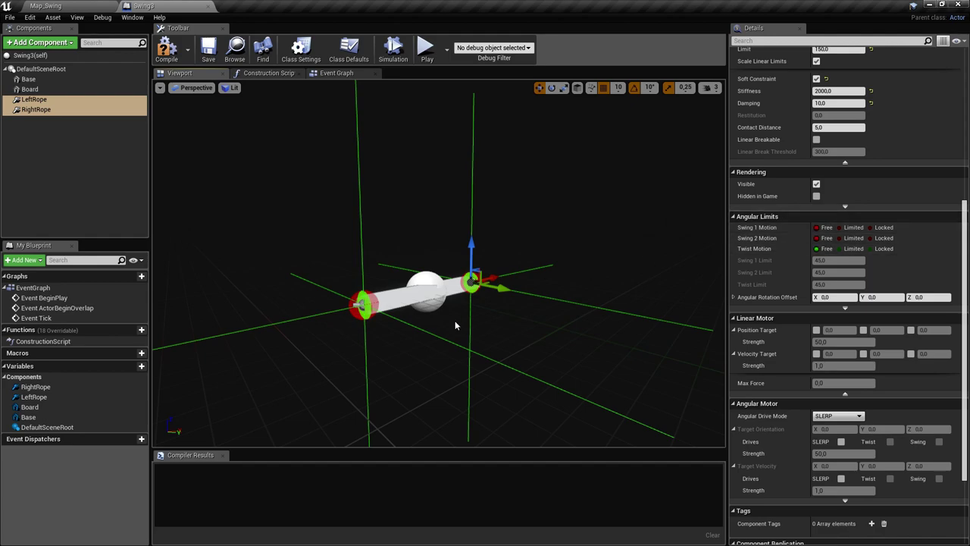
pyautogui.moveTo(455, 325); pyautogui.dragTo(485, 325, button='right')
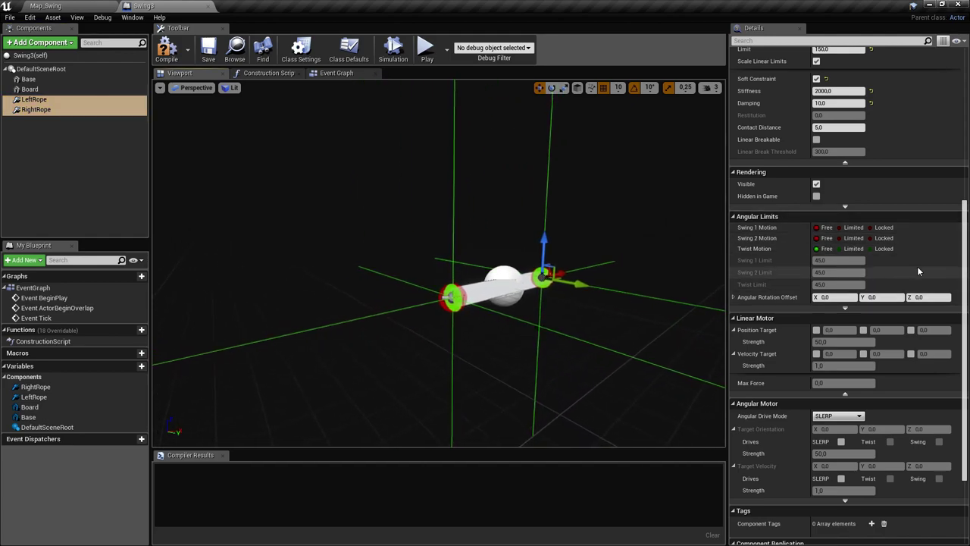
pyautogui.scroll(-2, 926, 275)
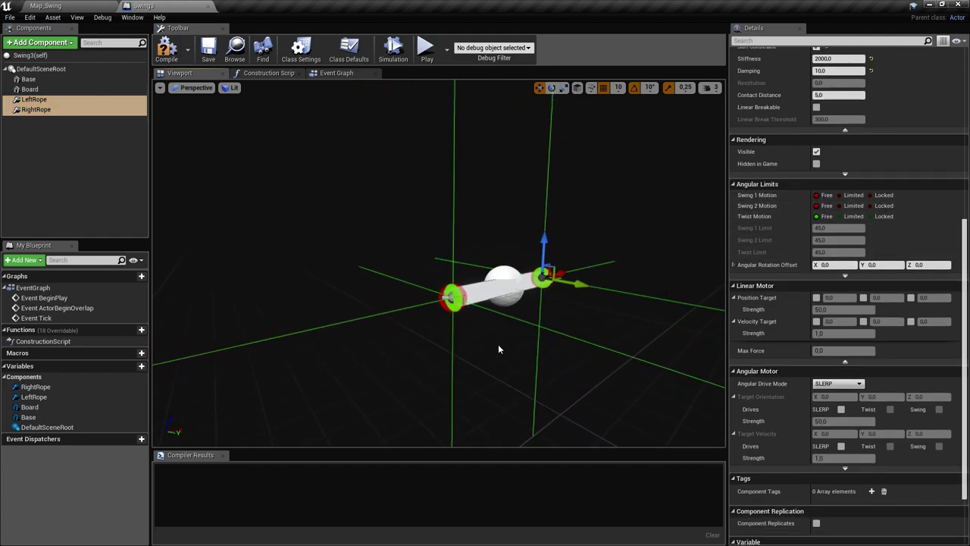
pyautogui.scroll(-3, 901, 286)
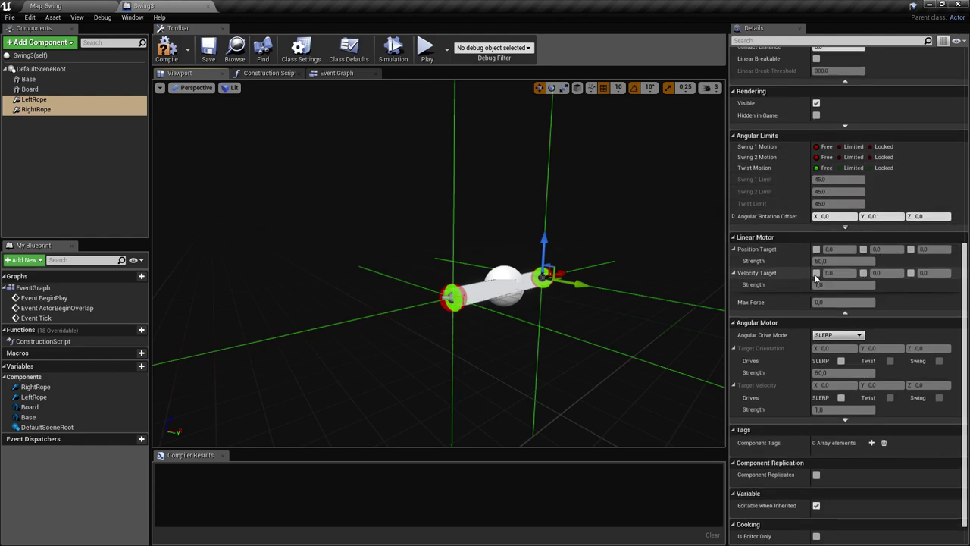
pyautogui.scroll(-2, 782, 276)
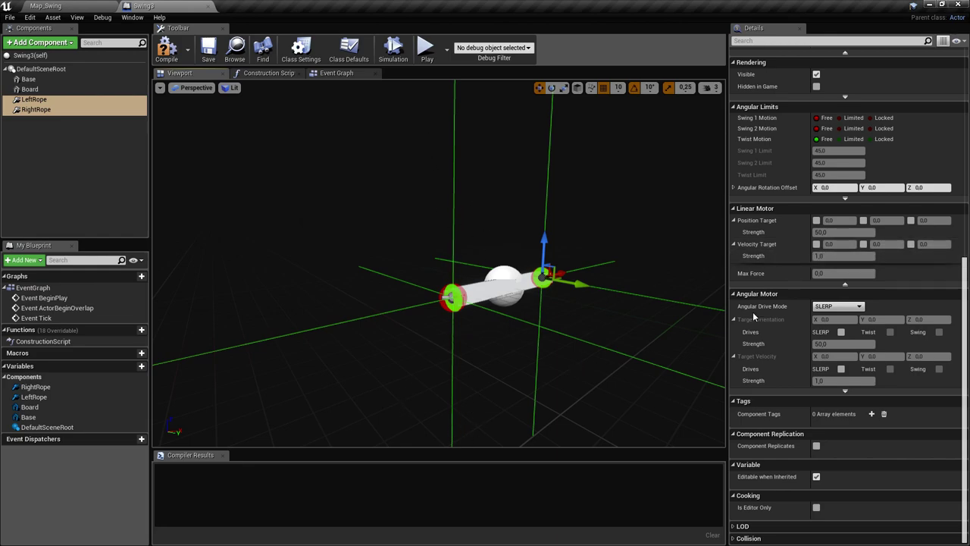
pyautogui.click(817, 244)
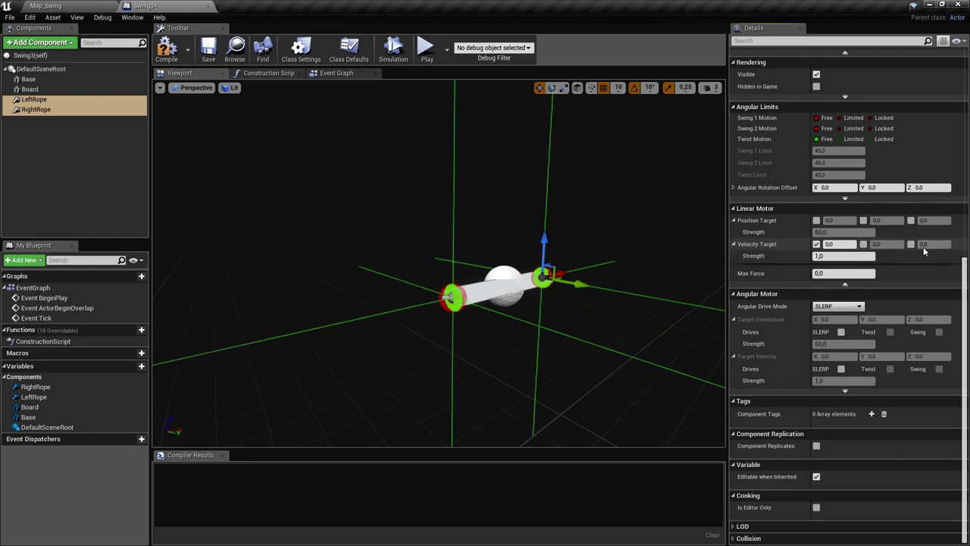
pyautogui.click(864, 244)
pyautogui.click(843, 257)
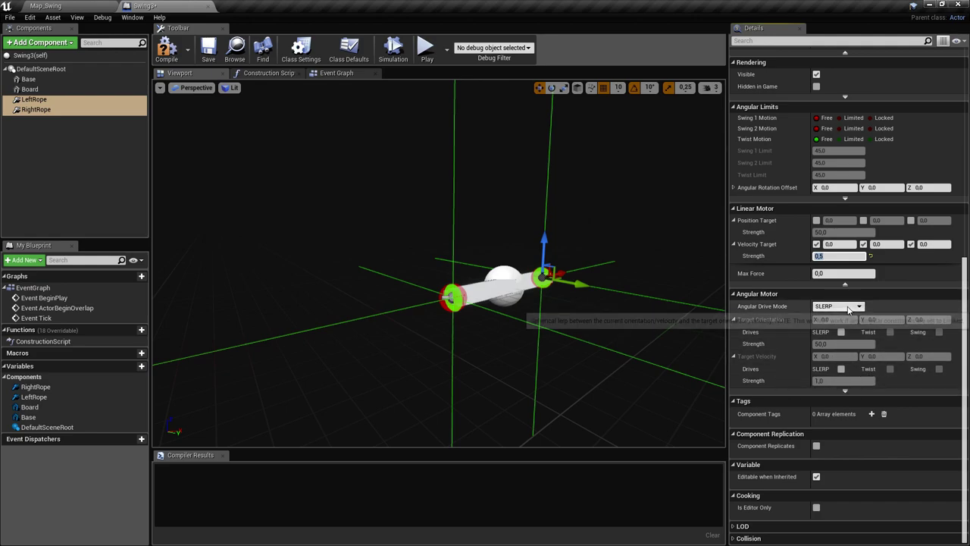
# Set both ropes' Angular Drive Mode to Twist and Swing, enable the Twist and Swing velocity drives at Strength 0.5, and save.
pyautogui.click(838, 307)
pyautogui.click(834, 322)
pyautogui.click(889, 369)
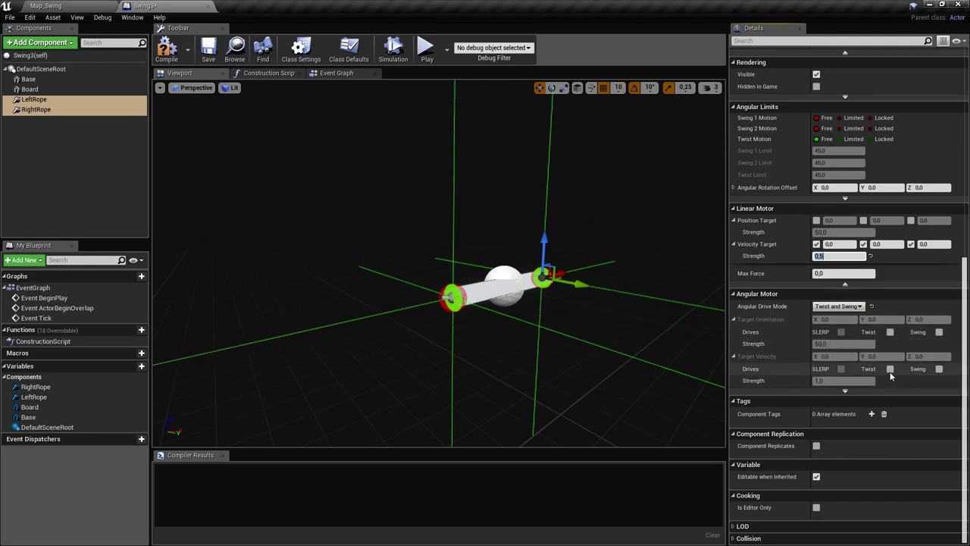
pyautogui.click(940, 369)
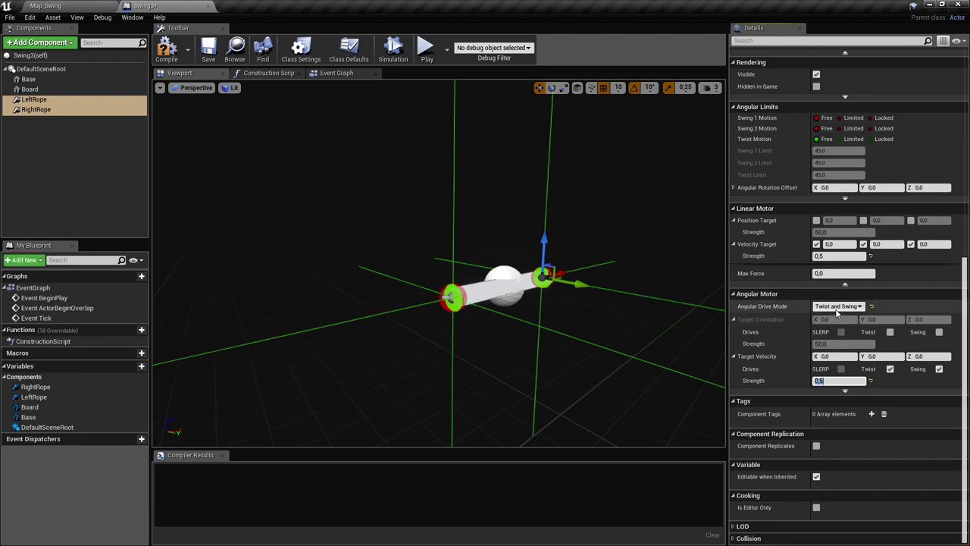
pyautogui.scroll(-2, 653, 352)
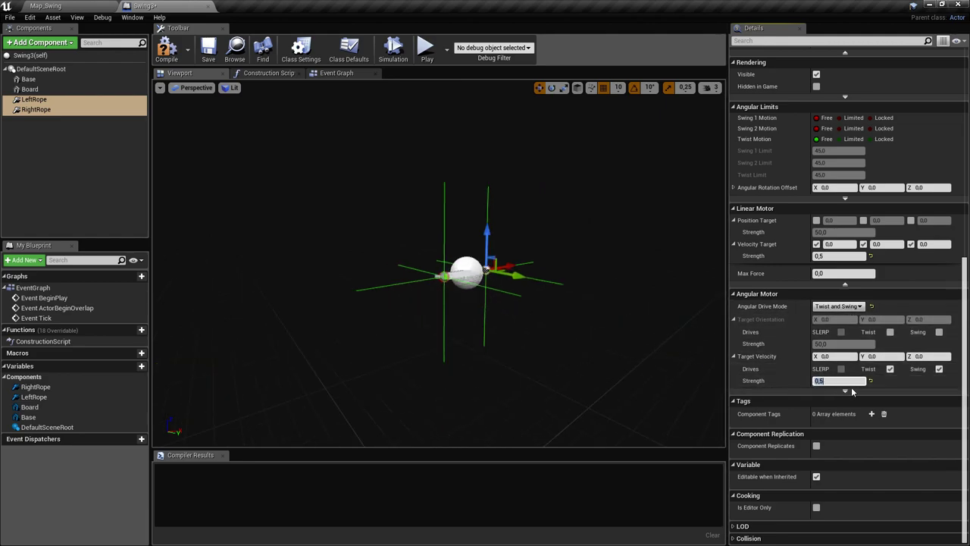
pyautogui.moveTo(528, 370); pyautogui.dragTo(544, 386, button='right')
pyautogui.hotkey('ctrl', 's')
pyautogui.moveTo(542, 372); pyautogui.dragTo(547, 372)
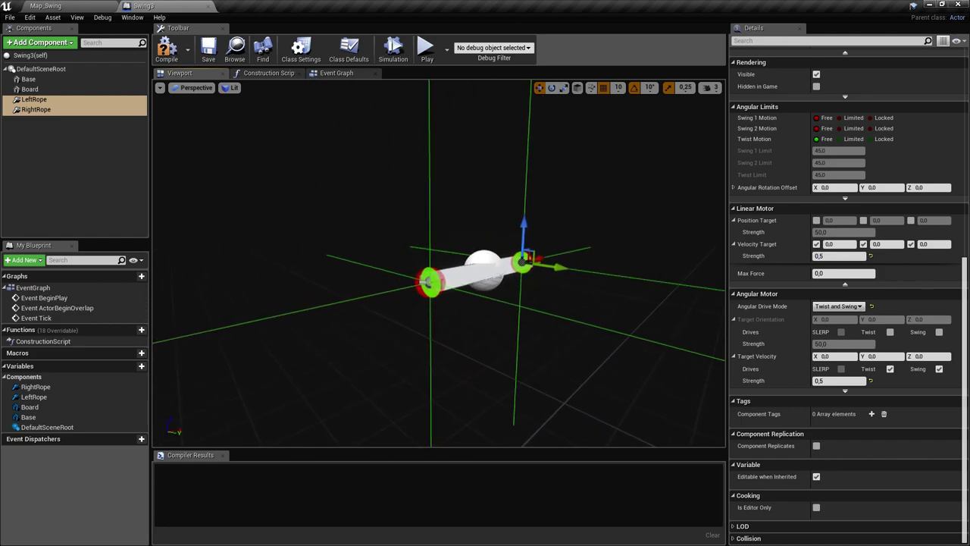
# Set Component Name 1 to Base and Component Name 2 to Board on both rope constraints, and save the blueprint.
pyautogui.click(46, 109)
pyautogui.keyDown('ctrl'); pyautogui.click(4, 101); pyautogui.keyUp('ctrl')
pyautogui.scroll(5, 791, 231)
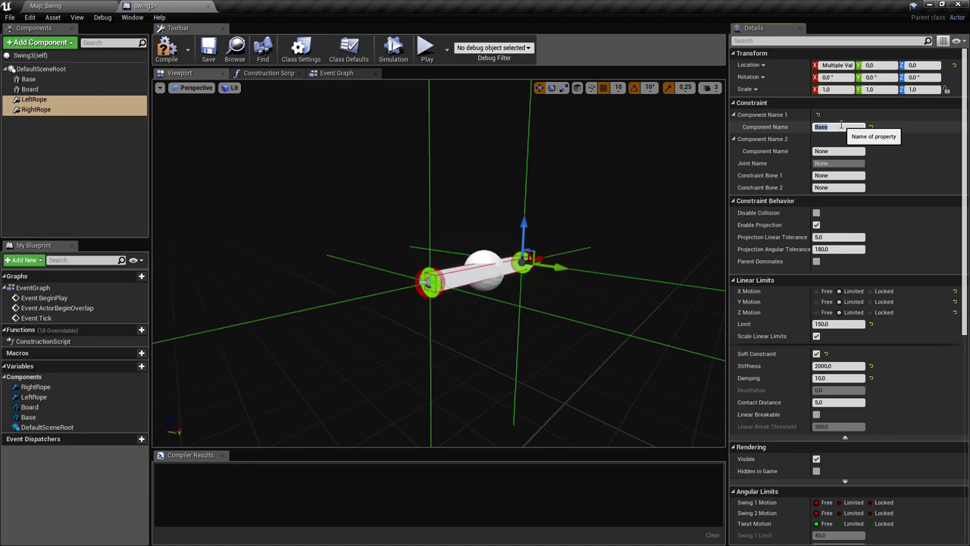
pyautogui.click(839, 154)
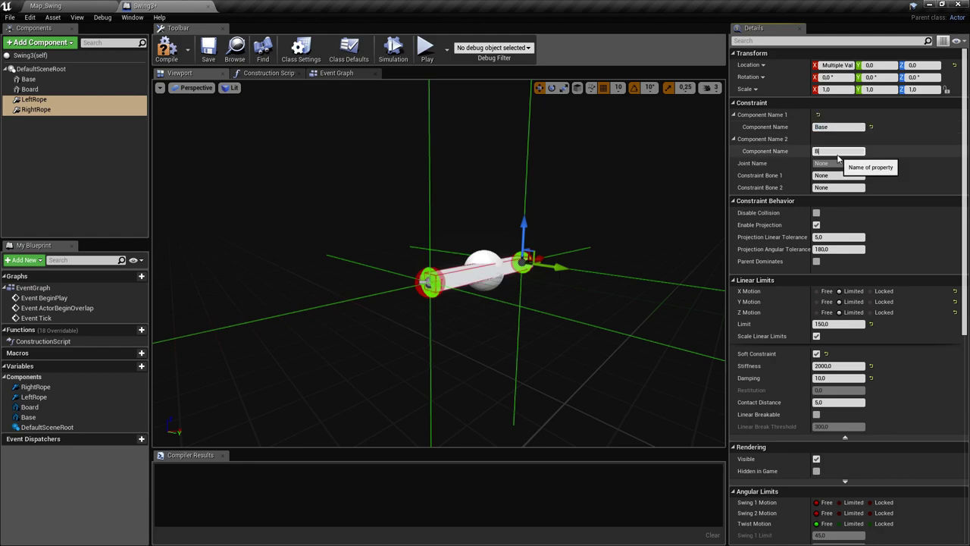
pyautogui.moveTo(513, 302)
pyautogui.mouseDown(button='right')
pyautogui.moveTo(493, 296)
pyautogui.moveTo(501, 297)
pyautogui.mouseUp(button='right')
pyautogui.press('w')
pyautogui.hotkey('ctrl', 's')
pyautogui.moveTo(514, 302); pyautogui.dragTo(514, 302)
# Enable Simulate Physics on both the Board and Base components.
pyautogui.click(55, 90)
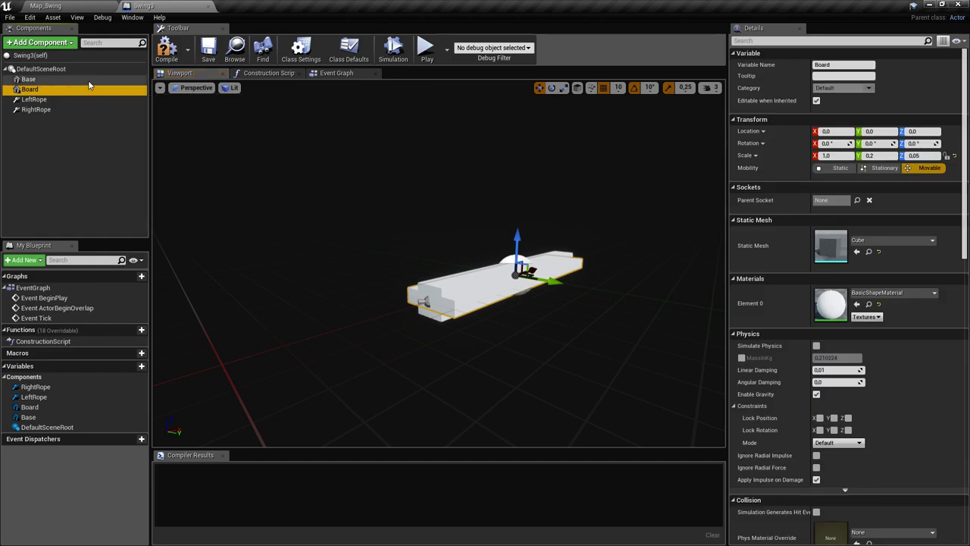
pyautogui.keyDown('ctrl'); pyautogui.click(82, 80); pyautogui.keyUp('ctrl')
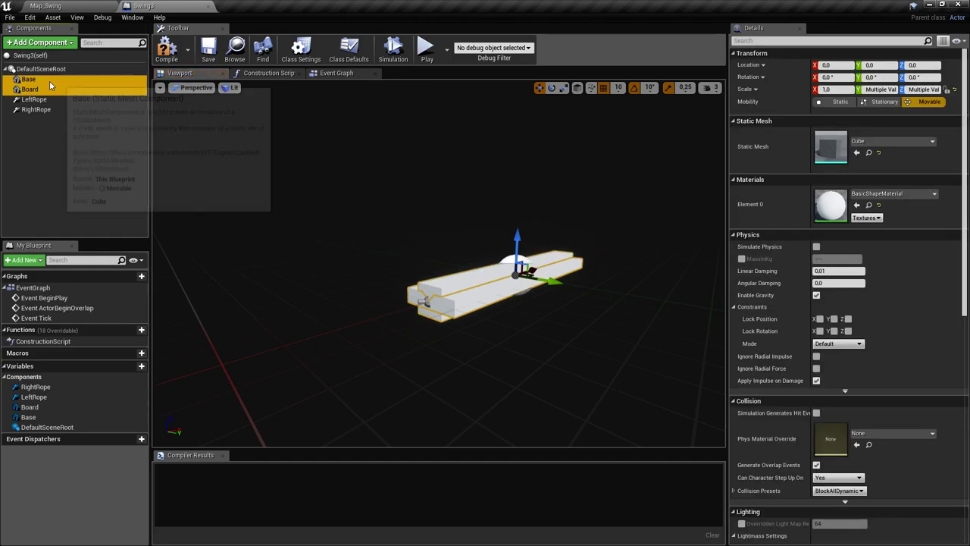
pyautogui.click(817, 246)
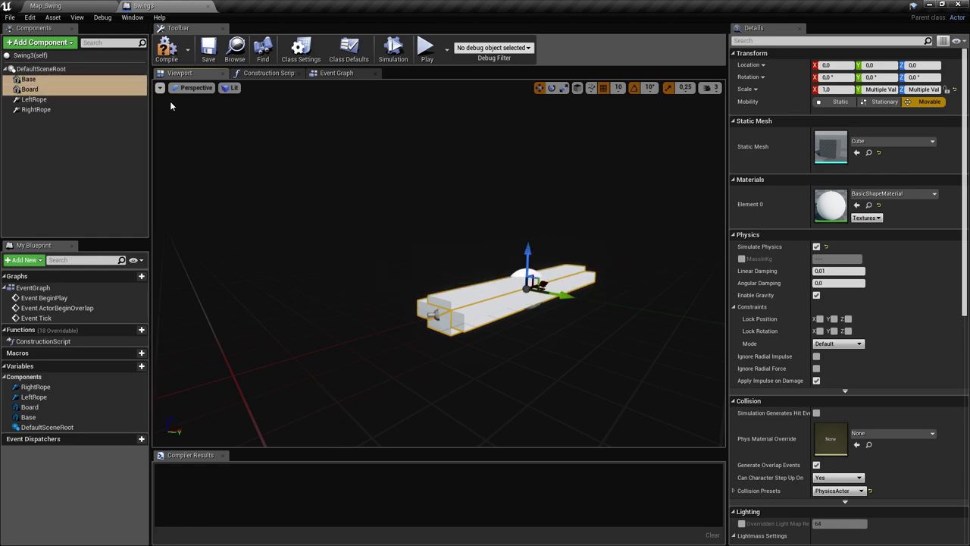
# Turn off Simulate Physics for the Base component only, and compile and save the blueprint.
pyautogui.click(28, 79)
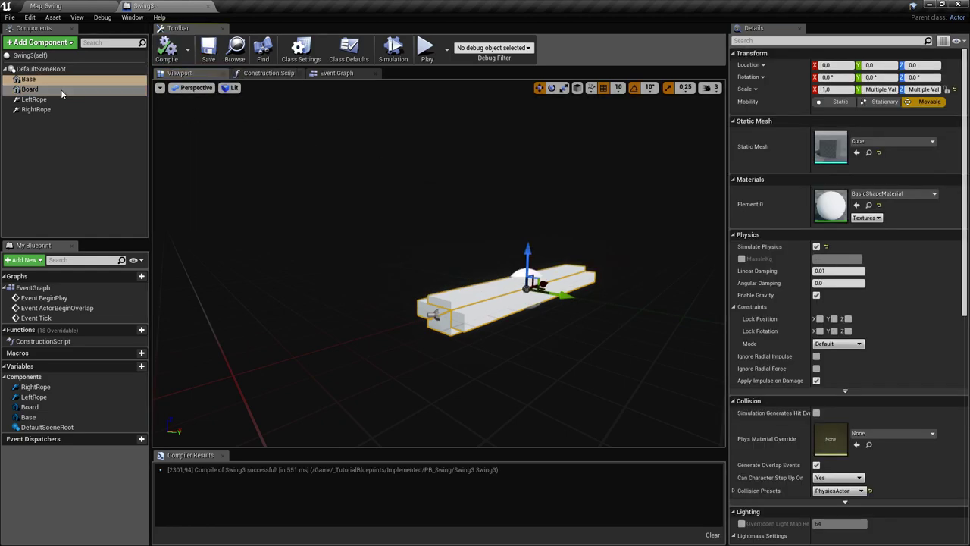
pyautogui.click(816, 345)
pyautogui.moveTo(437, 206); pyautogui.dragTo(447, 185, button='right')
pyautogui.hotkey('ctrl', 's')
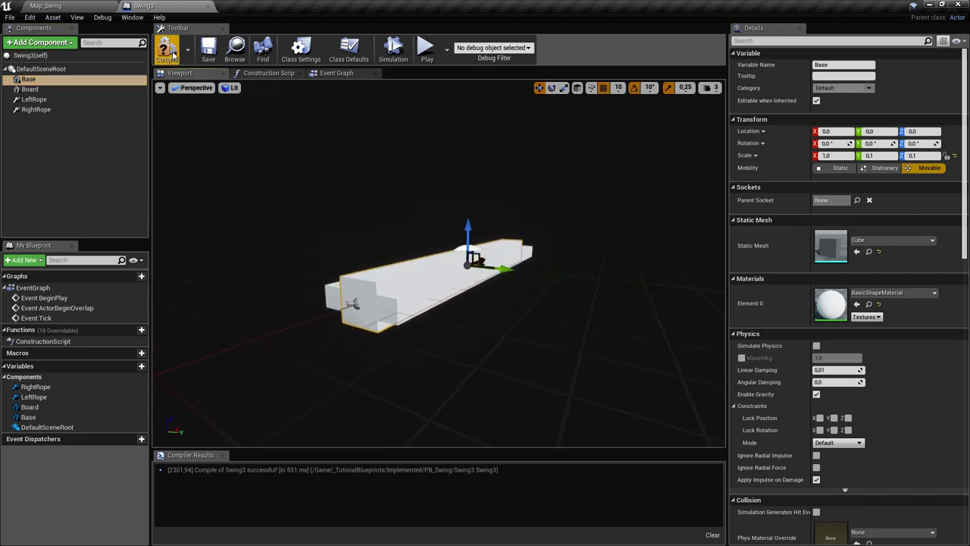
pyautogui.click(211, 51)
# Place a Swing3 instance in the Map_Swing level, in the air at about X 1660, Y 1180, Z 460.
pyautogui.click(74, 6)
pyautogui.moveTo(424, 227); pyautogui.dragTo(485, 231, button='right')
pyautogui.moveTo(323, 447); pyautogui.dragTo(422, 113)
pyautogui.moveTo(422, 113); pyautogui.dragTo(394, 158, button='right')
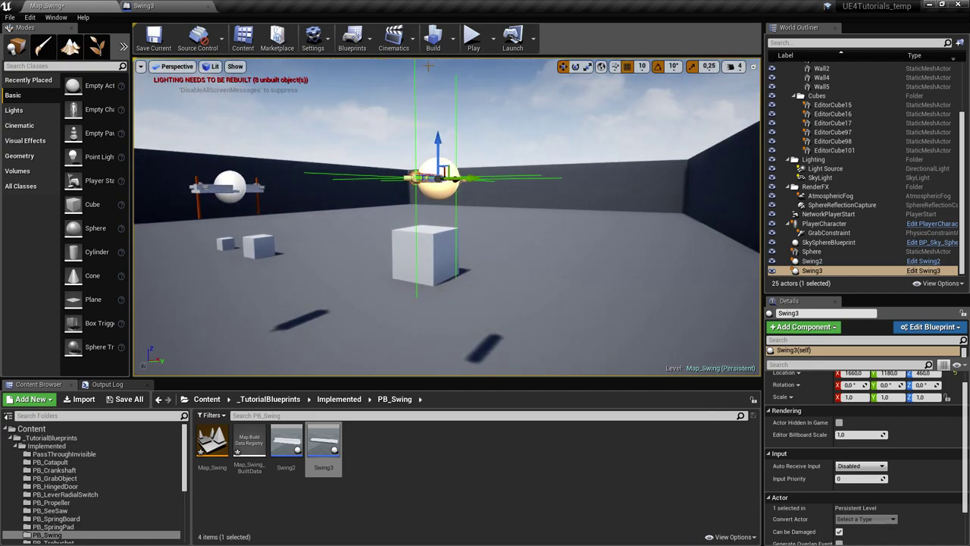
# Play-test the placed swing by grabbing and moving its board, and return to the Swing3 blueprint.
pyautogui.click(470, 45)
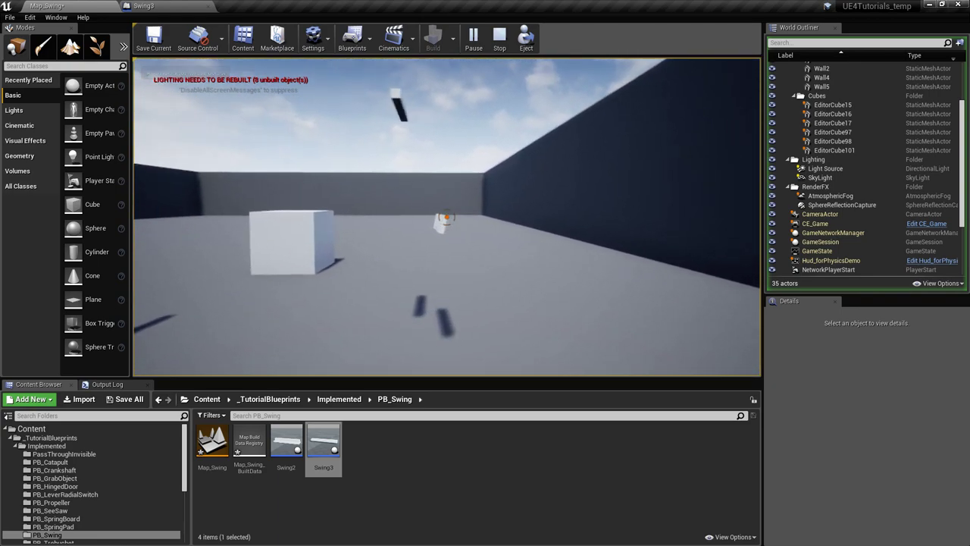
pyautogui.click(446, 217)
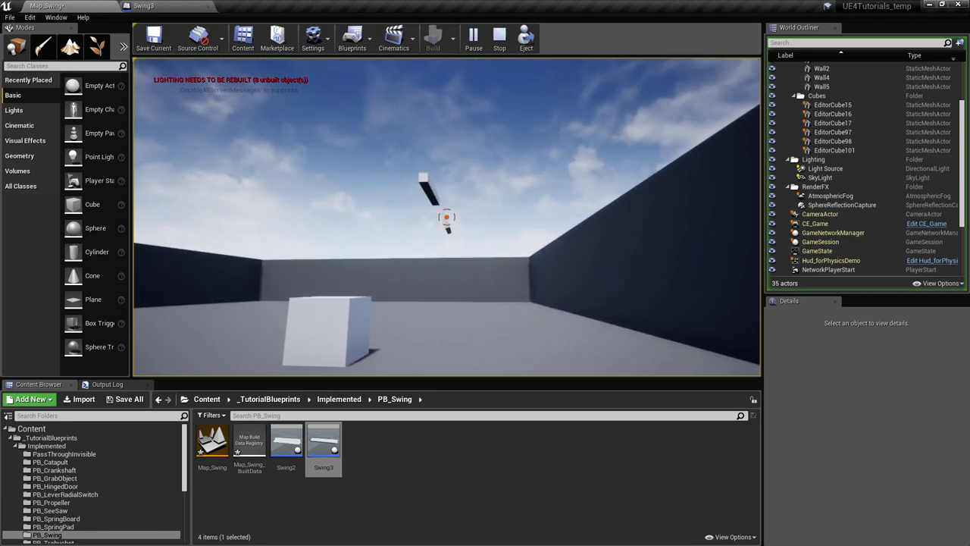
pyautogui.click(447, 217)
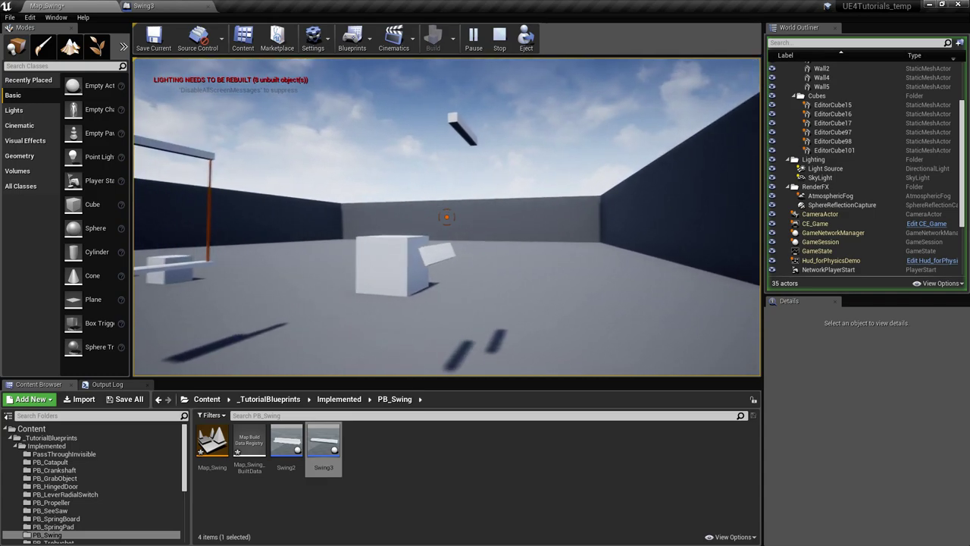
pyautogui.press('Escape')
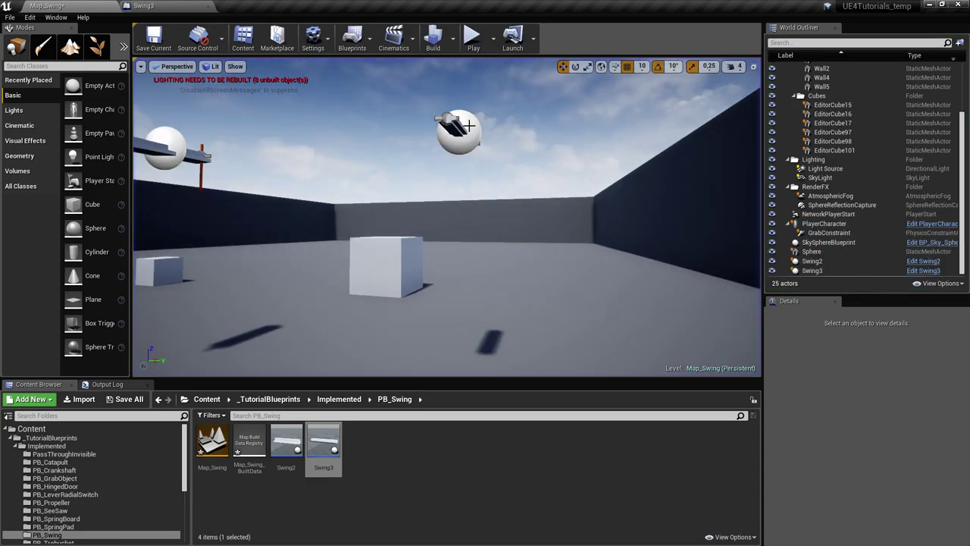
pyautogui.click(170, 6)
pyautogui.moveTo(439, 263); pyautogui.dragTo(326, 262, button='right')
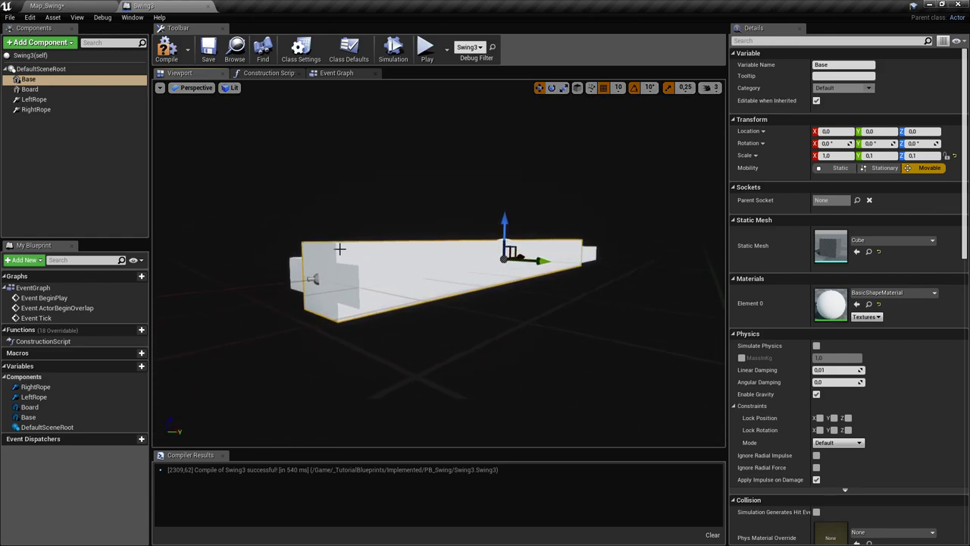
# Lower the Board component below the Base to Z -10 and save the blueprint.
pyautogui.moveTo(313, 278); pyautogui.dragTo(428, 266)
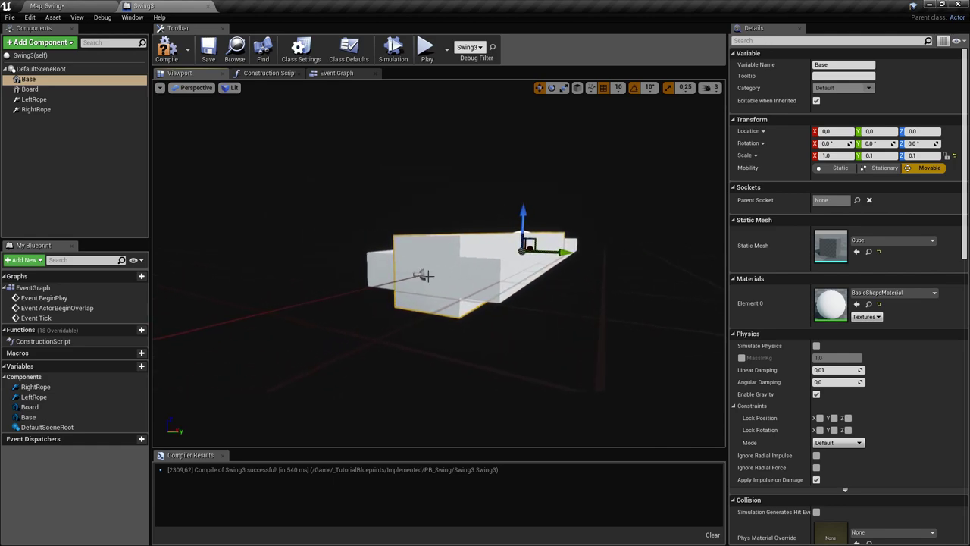
pyautogui.moveTo(422, 257); pyautogui.dragTo(348, 220)
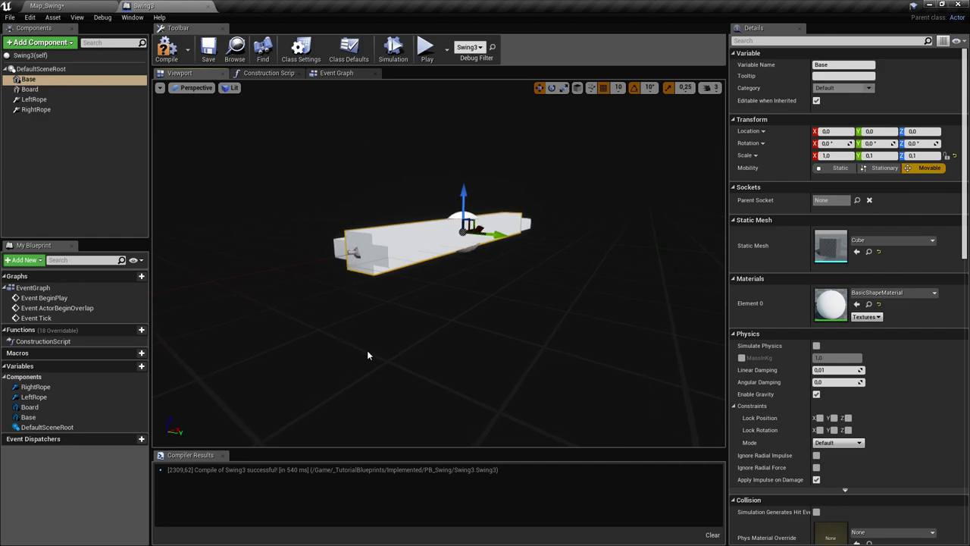
pyautogui.moveTo(368, 334); pyautogui.dragTo(445, 291)
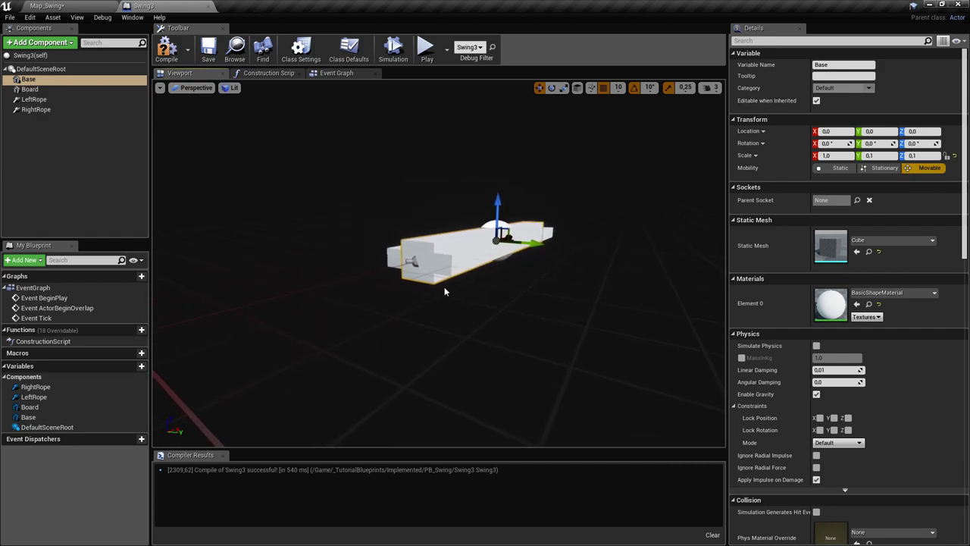
pyautogui.click(445, 262)
pyautogui.scroll(3, 478, 238)
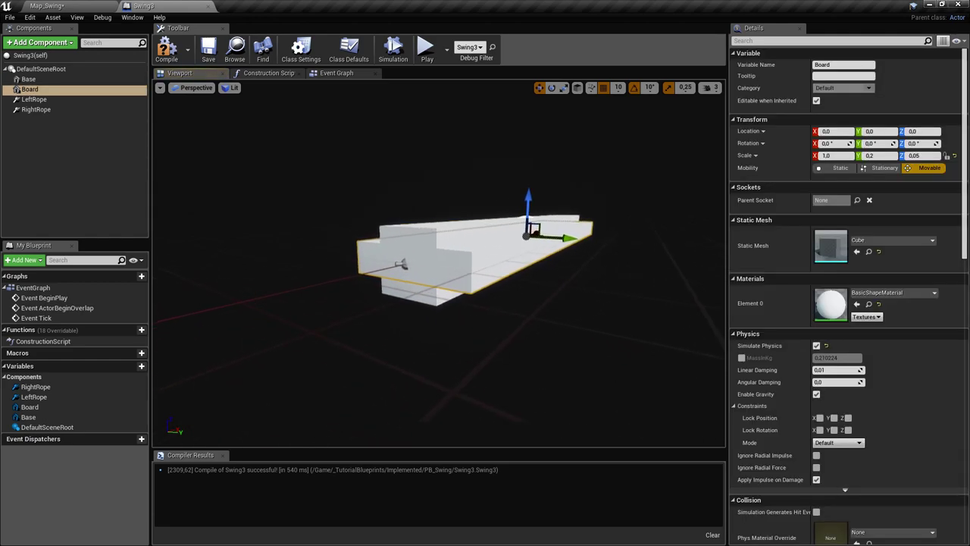
pyautogui.moveTo(528, 214); pyautogui.dragTo(528, 230)
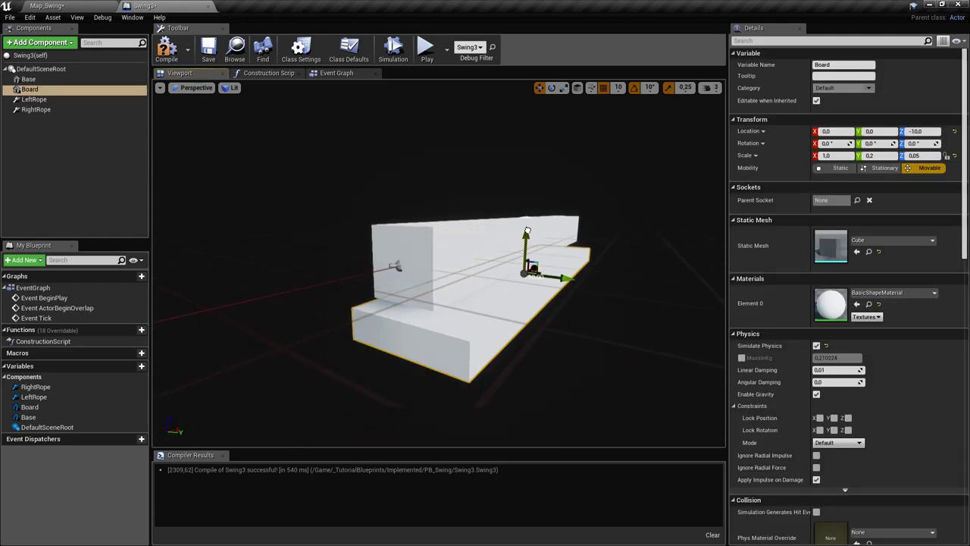
pyautogui.moveTo(533, 242); pyautogui.dragTo(426, 250, button='right')
pyautogui.hotkey('ctrl', 's')
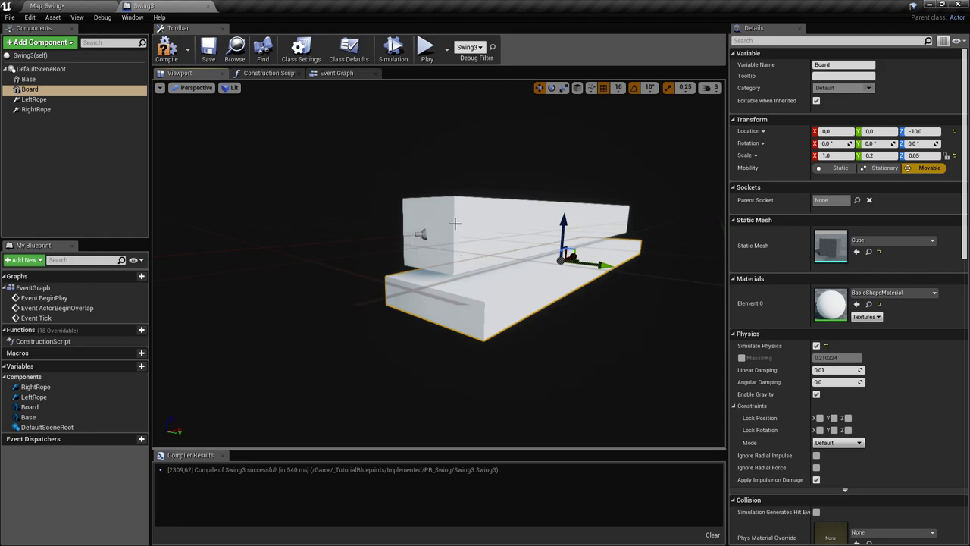
# Examine the LeftRope and RightRope constraints together around the Base and Board, and compile and save the blueprint.
pyautogui.keyDown('alt'); pyautogui.moveTo(436, 234); pyautogui.dragTo(515, 235); pyautogui.keyUp('alt')
pyautogui.moveTo(478, 196); pyautogui.dragTo(491, 184)
pyautogui.click(34, 100)
pyautogui.keyDown('ctrl'); pyautogui.click(36, 109); pyautogui.keyUp('ctrl')
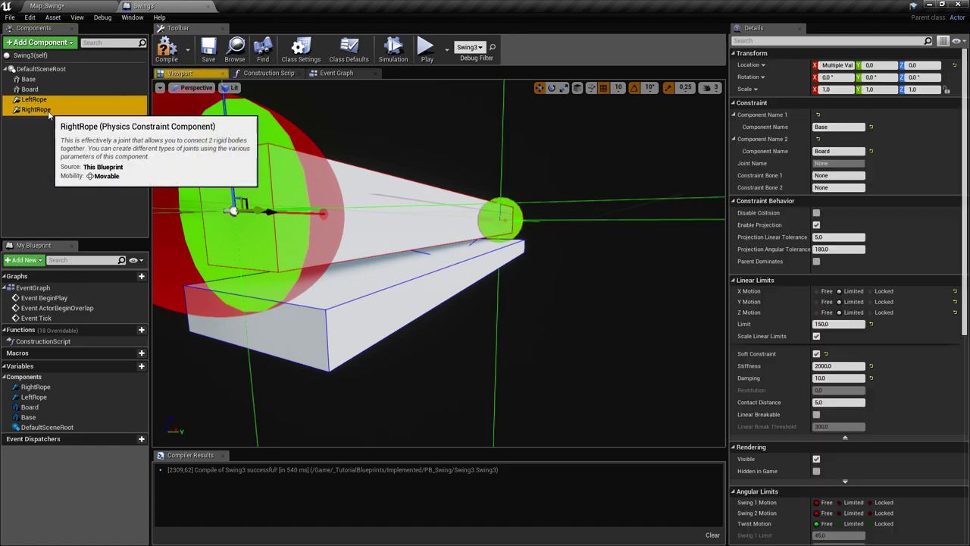
pyautogui.keyDown('alt'); pyautogui.moveTo(190, 199); pyautogui.dragTo(366, 281); pyautogui.keyUp('alt')
pyautogui.keyDown('alt'); pyautogui.moveTo(439, 216); pyautogui.dragTo(457, 264); pyautogui.keyUp('alt')
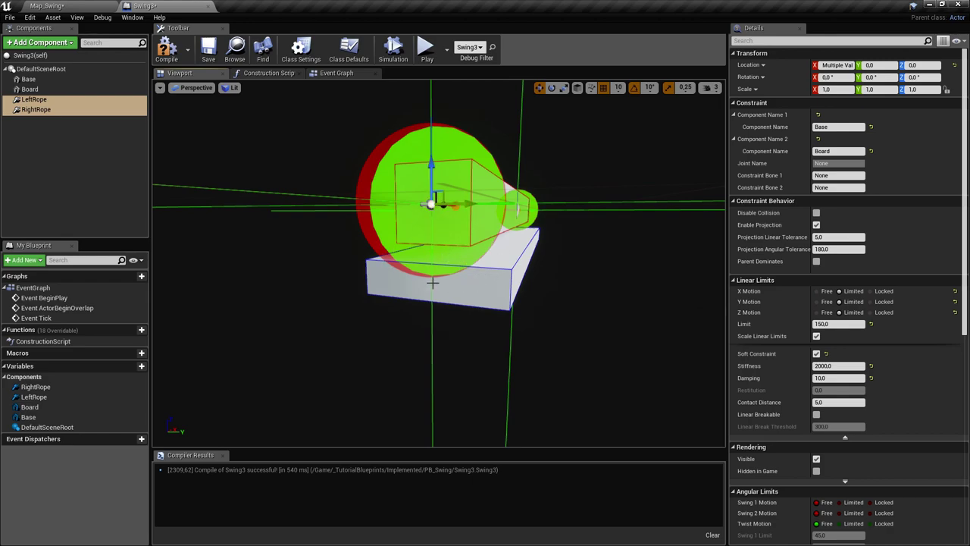
pyautogui.moveTo(487, 278); pyautogui.dragTo(523, 280, button='right')
pyautogui.keyDown('alt'); pyautogui.moveTo(488, 280); pyautogui.dragTo(364, 280); pyautogui.keyUp('alt')
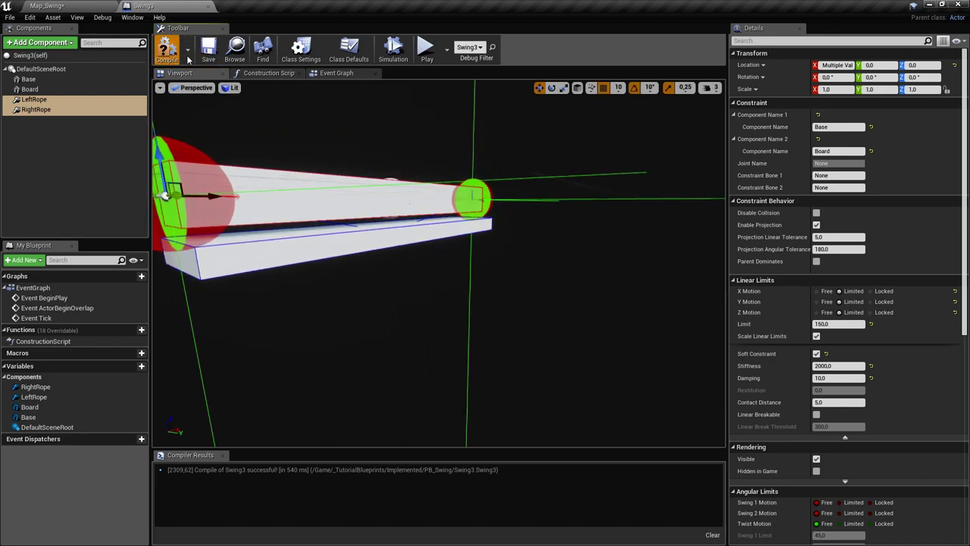
pyautogui.click(209, 50)
# Play-test the swing in Map_Swing by approaching and grabbing its board, and return to the Swing3 blueprint.
pyautogui.click(94, 8)
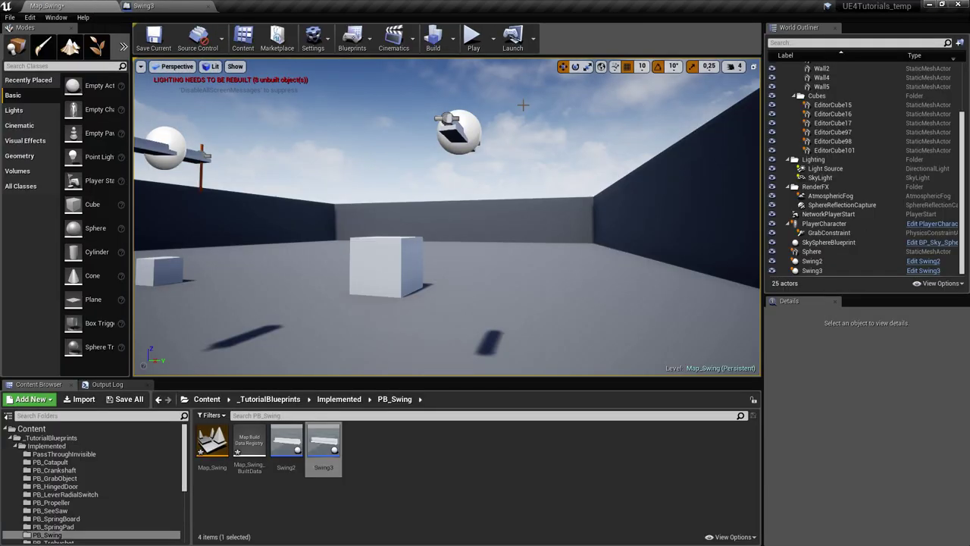
pyautogui.click(473, 45)
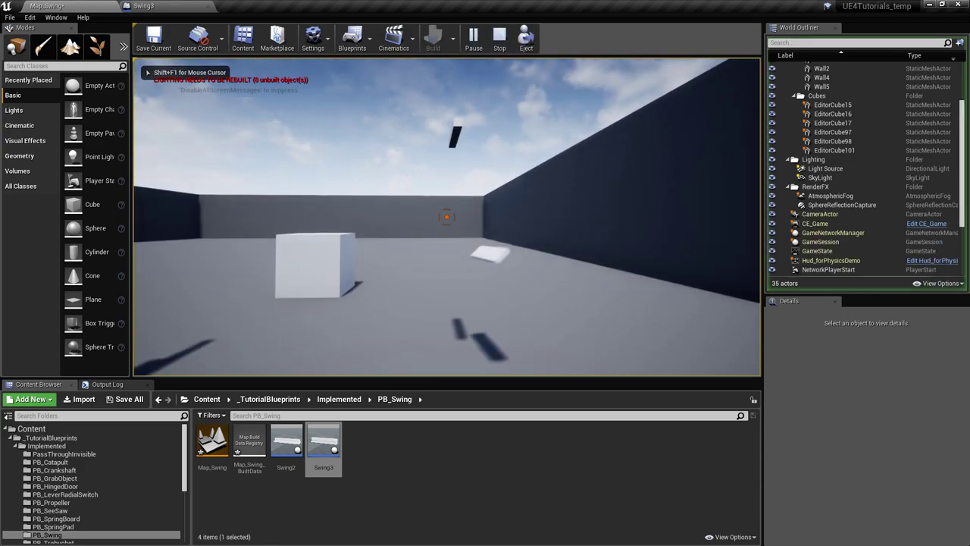
pyautogui.press('w')
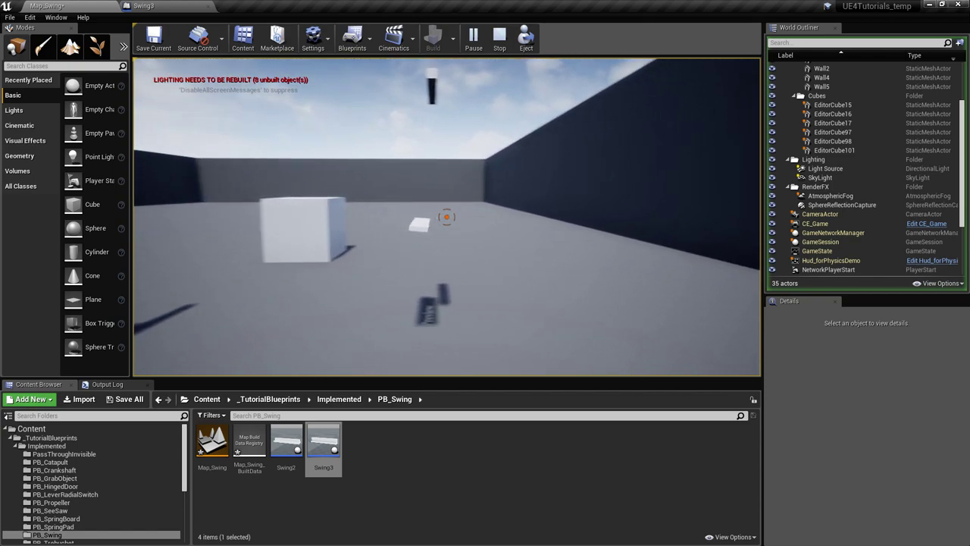
pyautogui.click(446, 217)
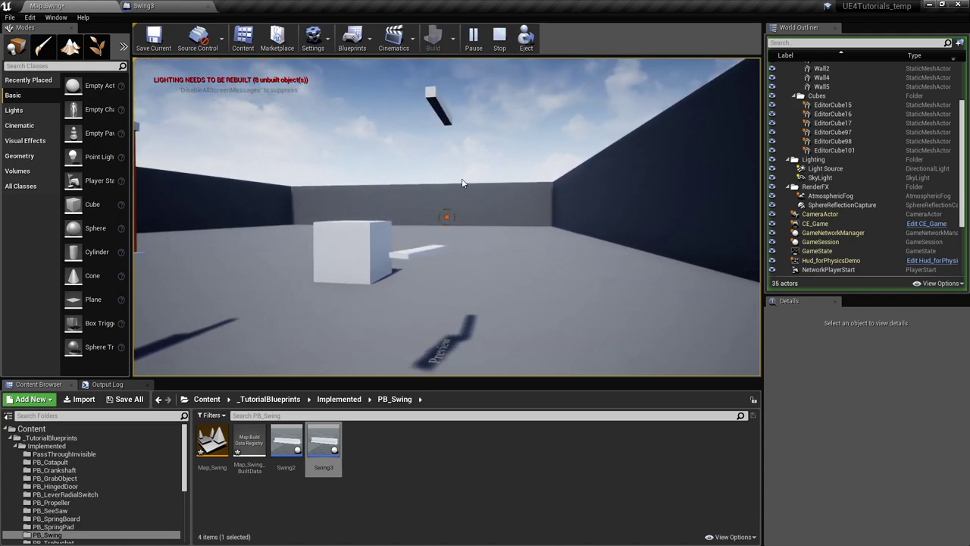
pyautogui.press('Escape')
pyautogui.click(173, 6)
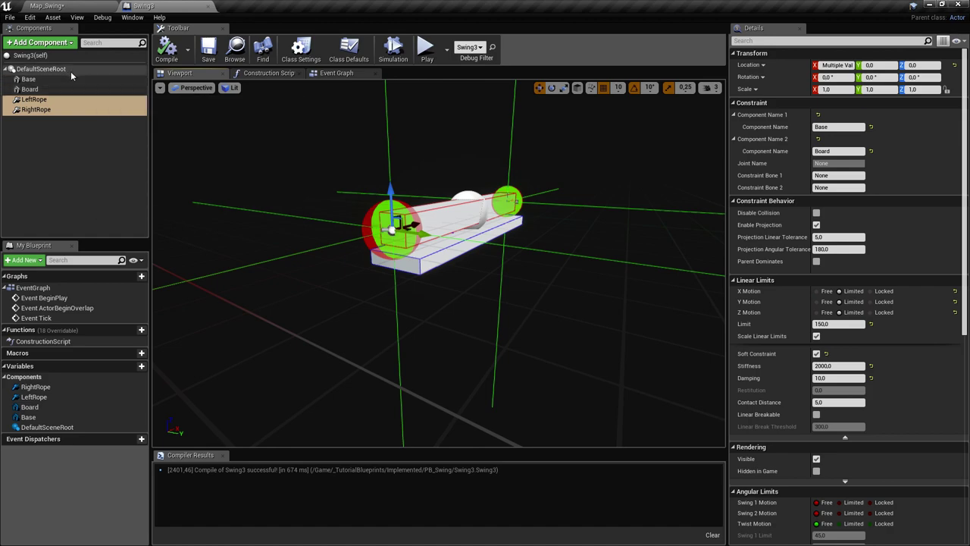
# Add a Cable component under DefaultSceneRoot and select it.
pyautogui.click(38, 69)
pyautogui.click(56, 45)
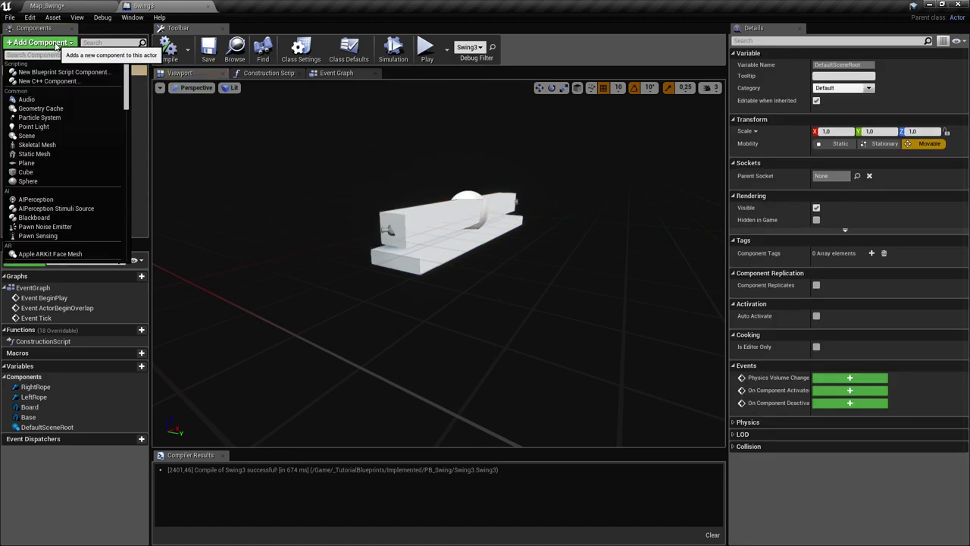
pyautogui.write('cable')
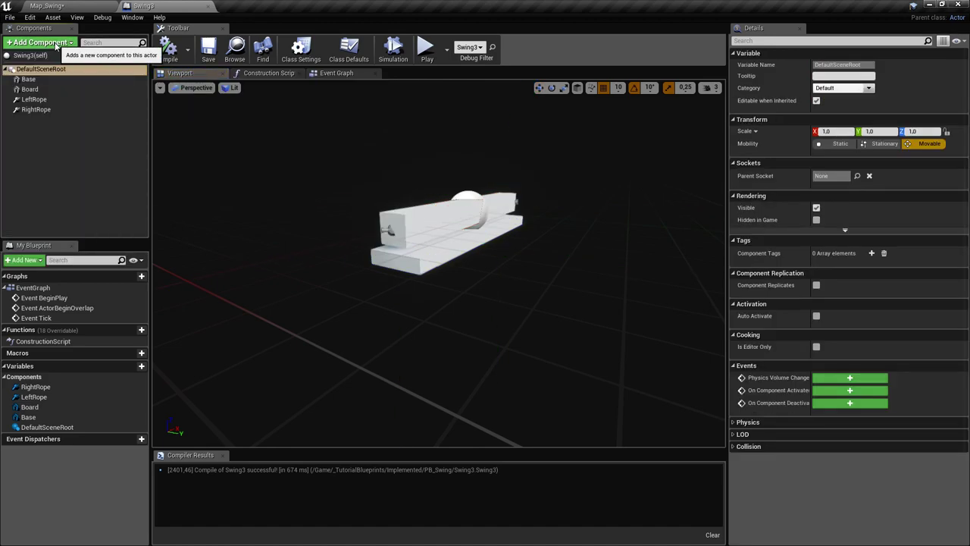
pyautogui.press('Return')
pyautogui.click(54, 111)
pyautogui.click(52, 121)
pyautogui.click(45, 121)
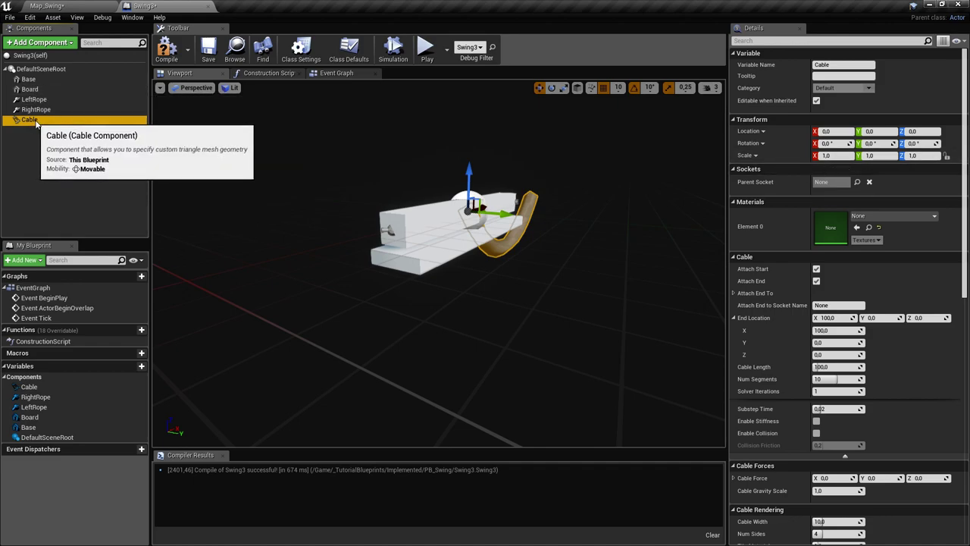
# Attach the Cable component to the Board as its child.
pyautogui.moveTo(584, 244); pyautogui.dragTo(463, 244, button='right')
pyautogui.moveTo(485, 221); pyautogui.dragTo(379, 221, button='middle')
pyautogui.moveTo(41, 121); pyautogui.dragTo(53, 91)
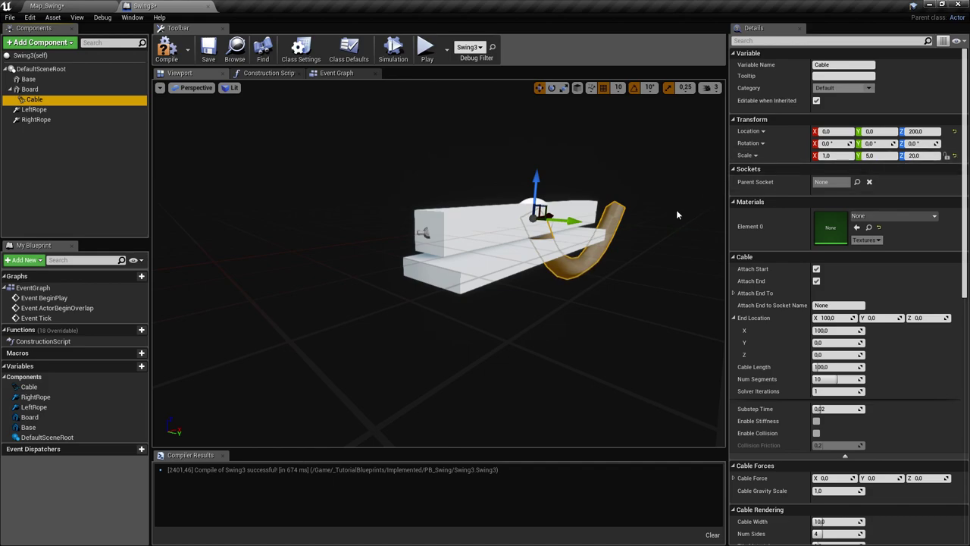
pyautogui.keyDown('alt'); pyautogui.moveTo(678, 213); pyautogui.dragTo(592, 213); pyautogui.keyUp('alt')
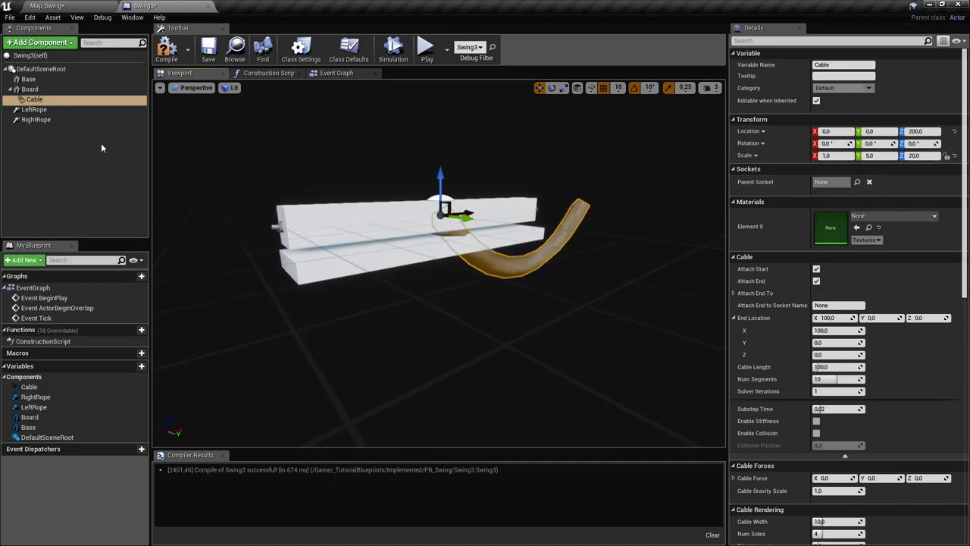
# Compare the Cable's transform and scale with those of its parent Board, and save the blueprint.
pyautogui.click(37, 99)
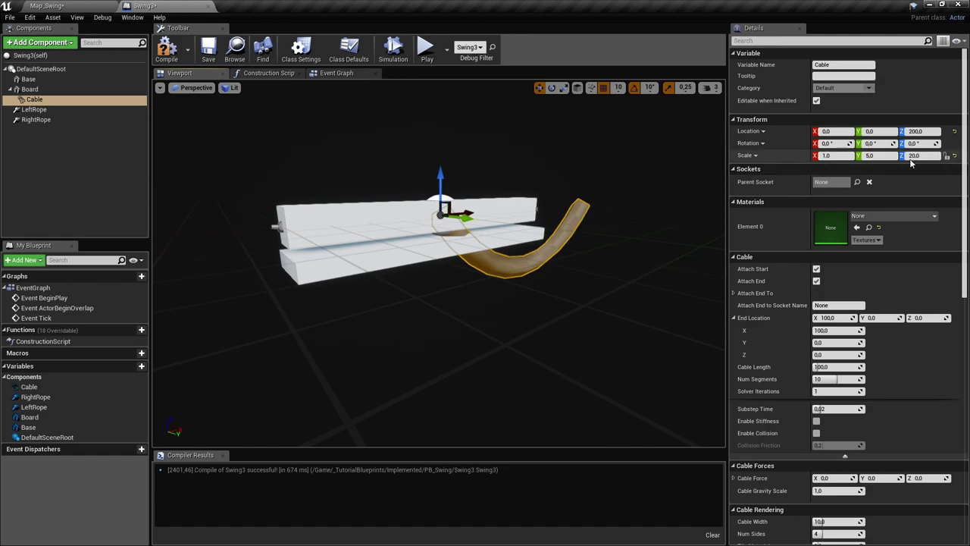
pyautogui.click(30, 90)
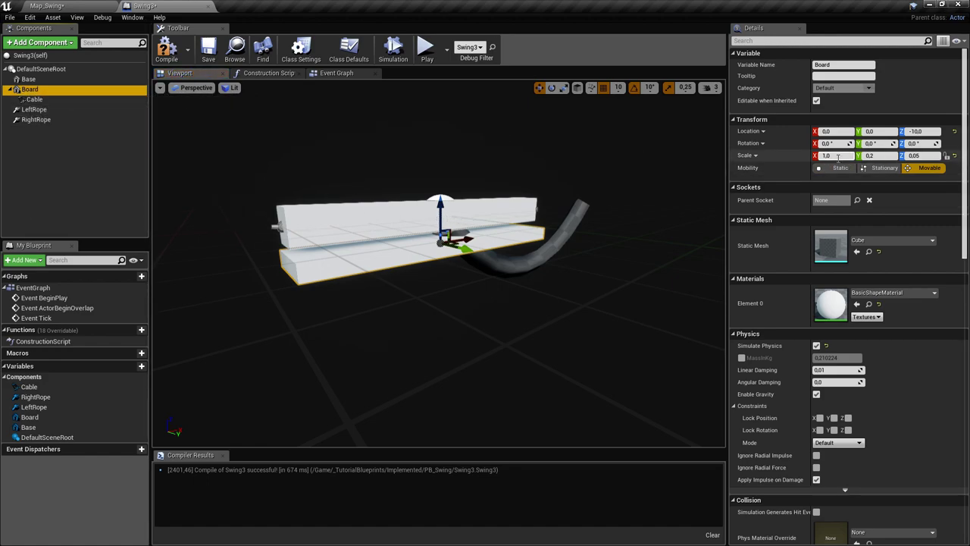
pyautogui.click(74, 102)
pyautogui.moveTo(396, 235); pyautogui.dragTo(275, 231, button='right')
pyautogui.hotkey('ctrl', 's')
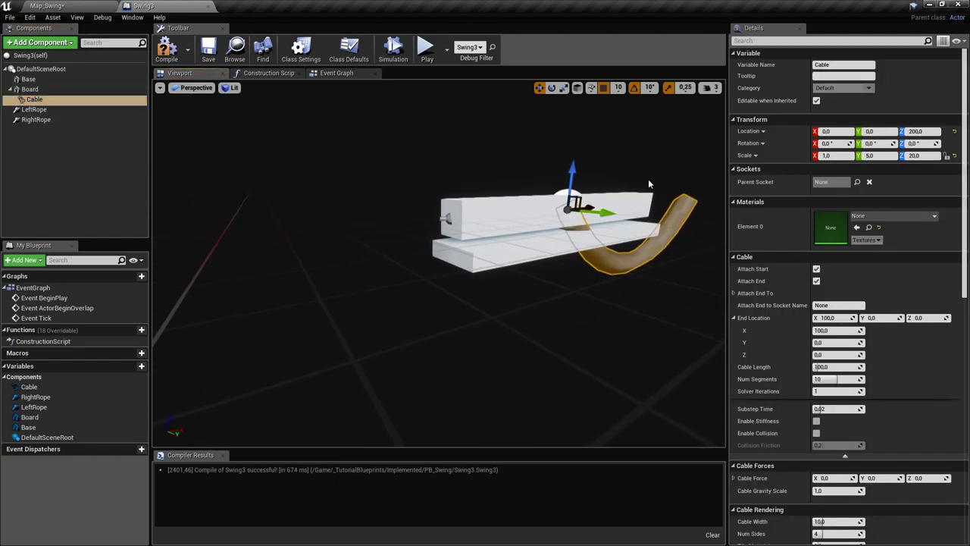
# Rename the Cable component to LeftCable.
pyautogui.moveTo(392, 211); pyautogui.dragTo(363, 205, button='right')
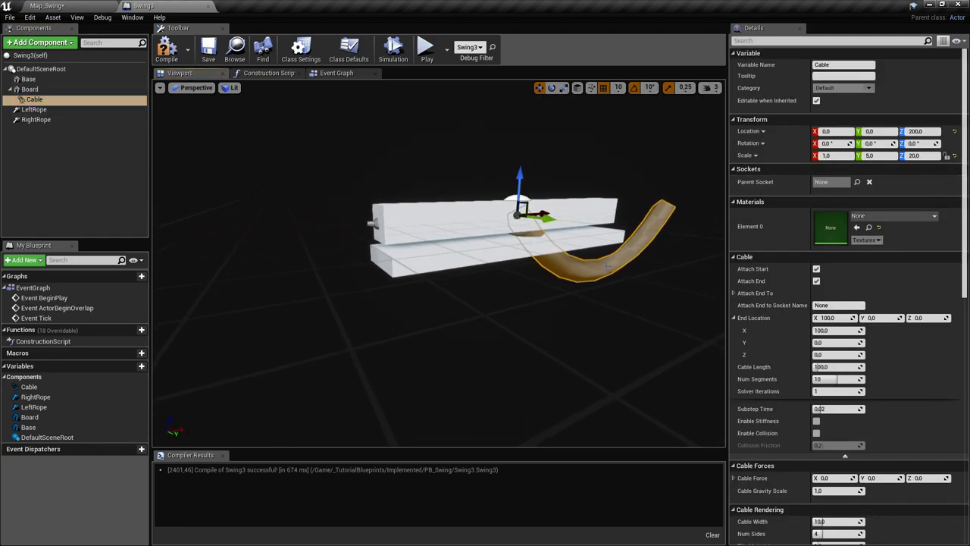
pyautogui.moveTo(551, 222); pyautogui.dragTo(540, 206, button='right')
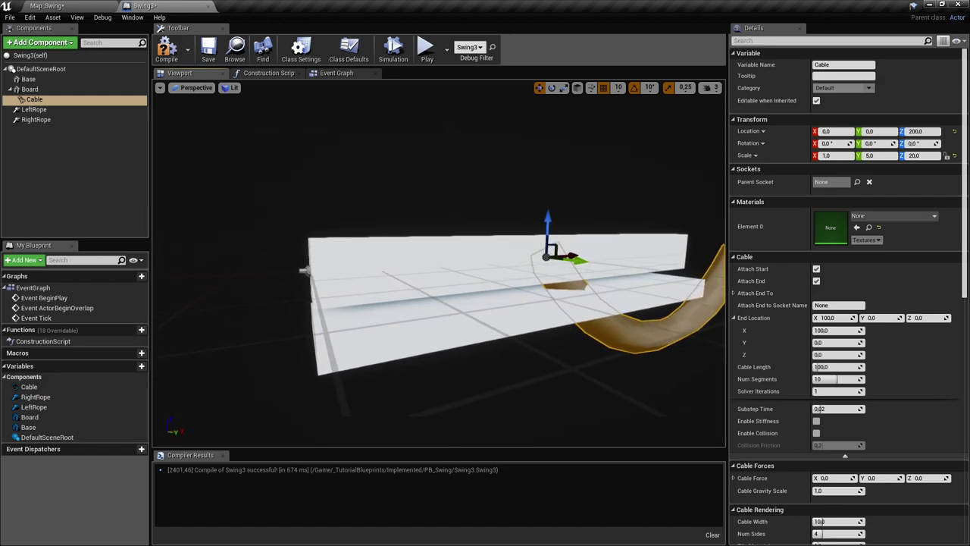
pyautogui.rightClick(48, 100)
pyautogui.press('Escape')
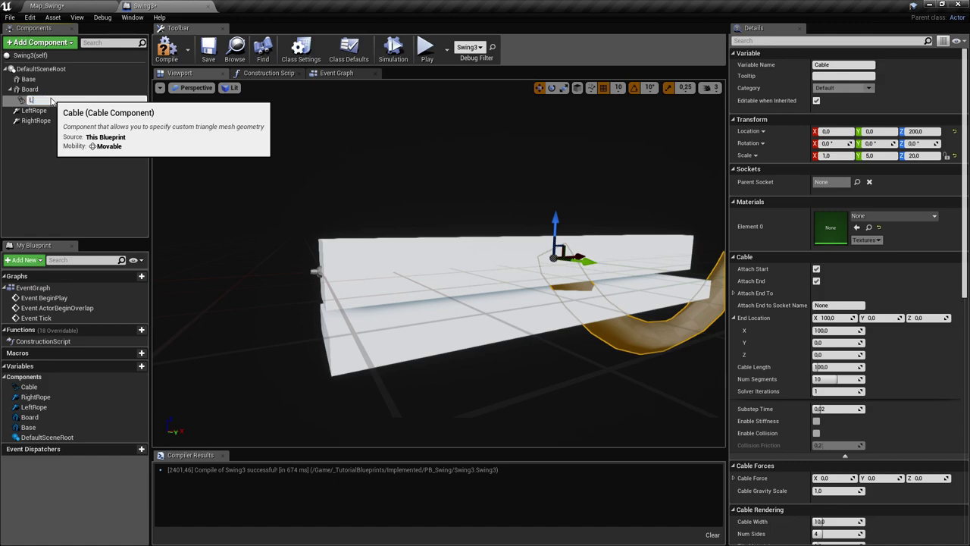
pyautogui.write('LeftCable')
pyautogui.press('Return')
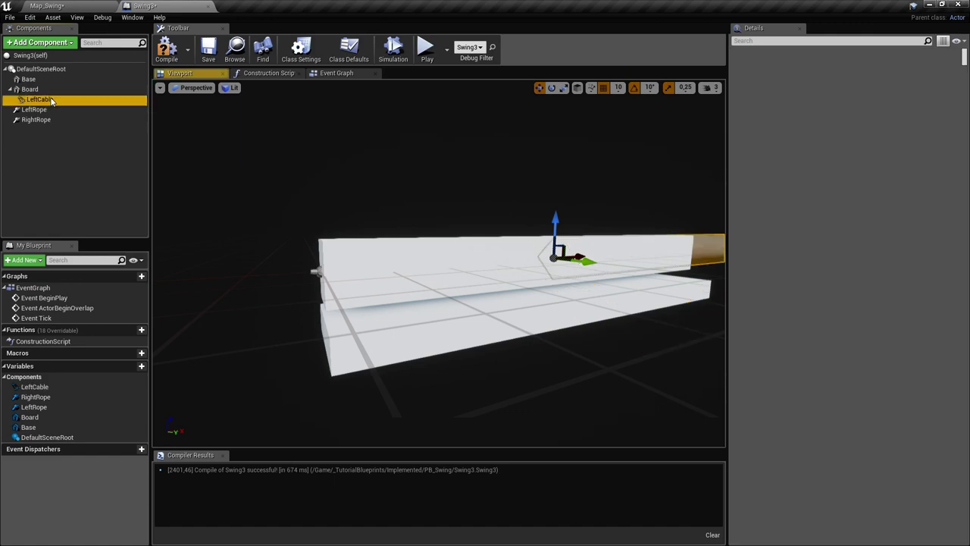
# Duplicate LeftCable under the Board, name the copy RightCable, and save the blueprint.
pyautogui.moveTo(377, 240); pyautogui.dragTo(409, 250, button='right')
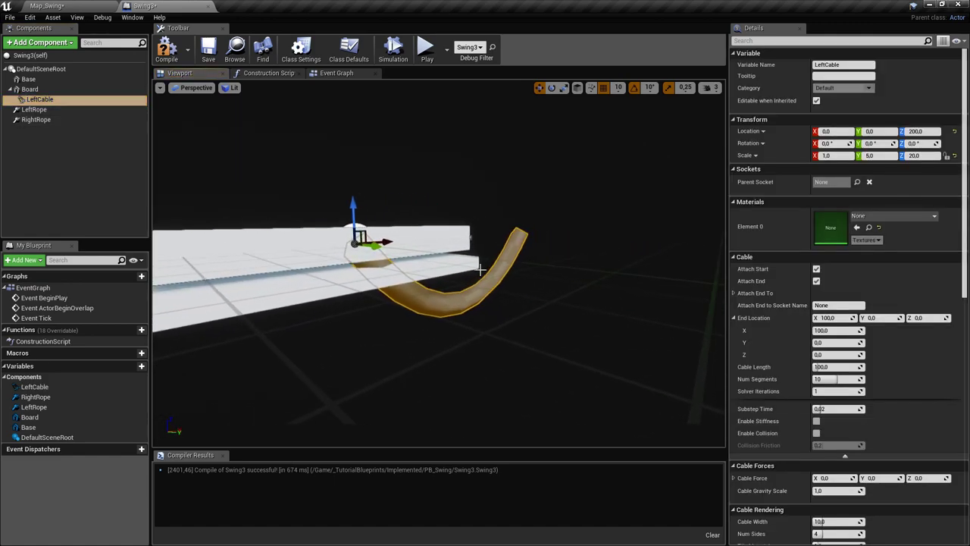
pyautogui.click(50, 92)
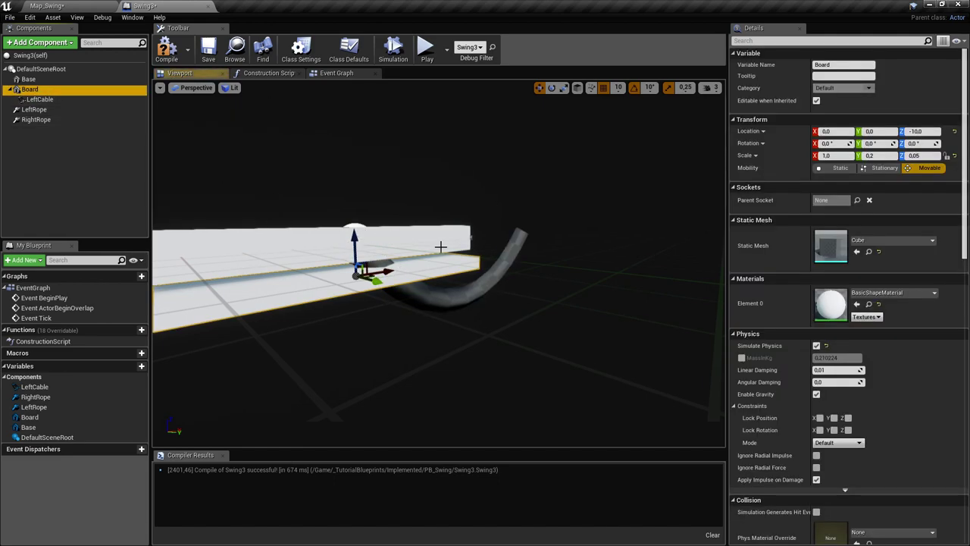
pyautogui.click(40, 100)
pyautogui.rightClick(39, 100)
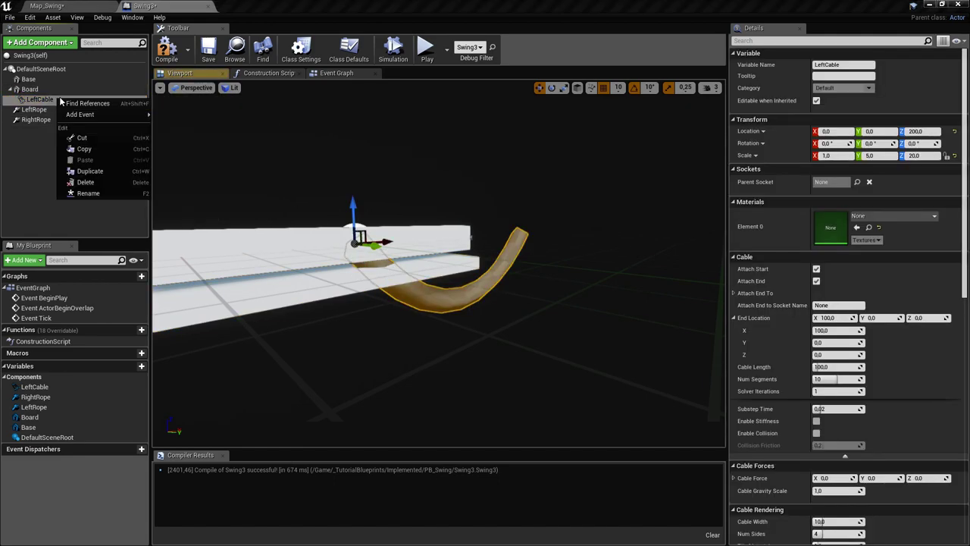
pyautogui.moveTo(88, 115)
pyautogui.click(90, 171)
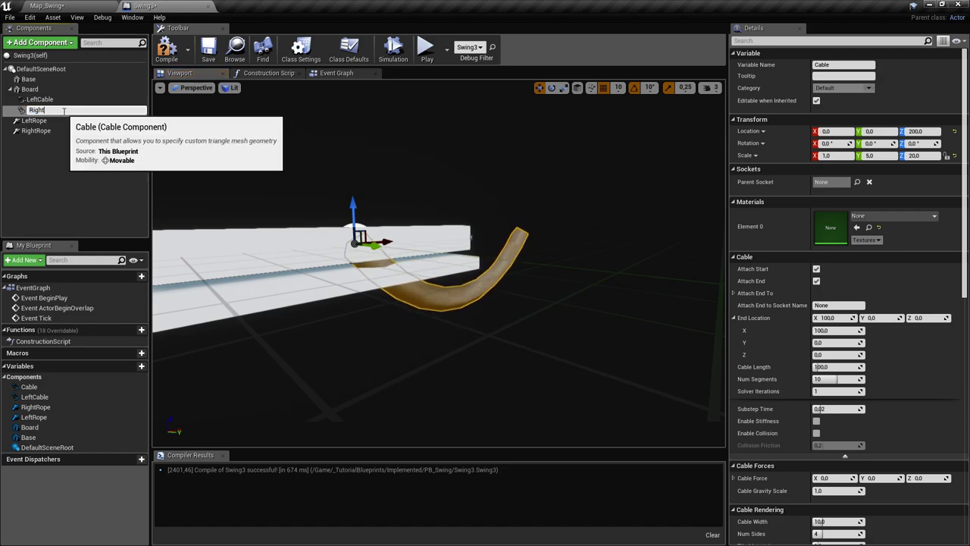
pyautogui.write('RightCab')
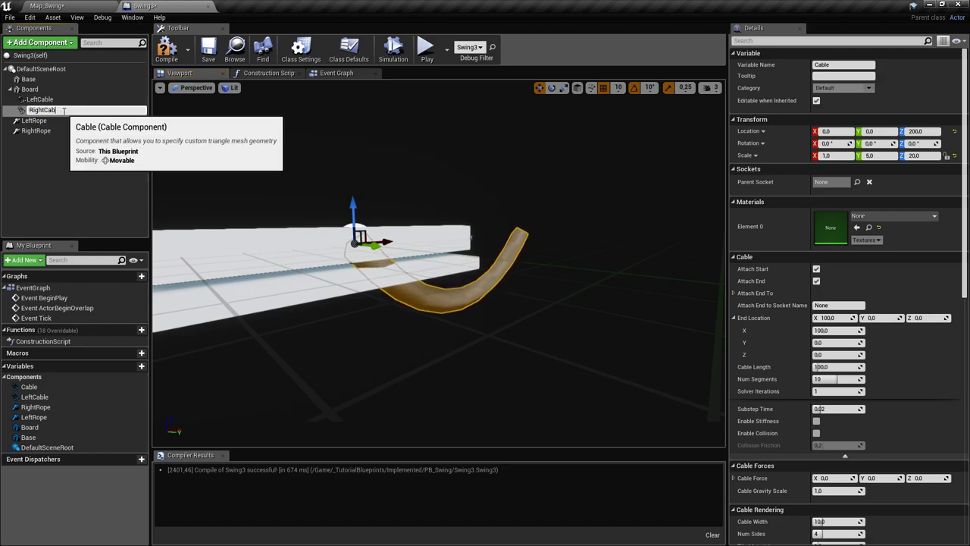
pyautogui.write('le')
pyautogui.press('Return')
pyautogui.hotkey('ctrl', 's')
# Move LeftCable to X -50 and RightCable to X 50, at opposite ends of the board, and save the blueprint.
pyautogui.moveTo(267, 258); pyautogui.dragTo(193, 224, button='right')
pyautogui.click(69, 99)
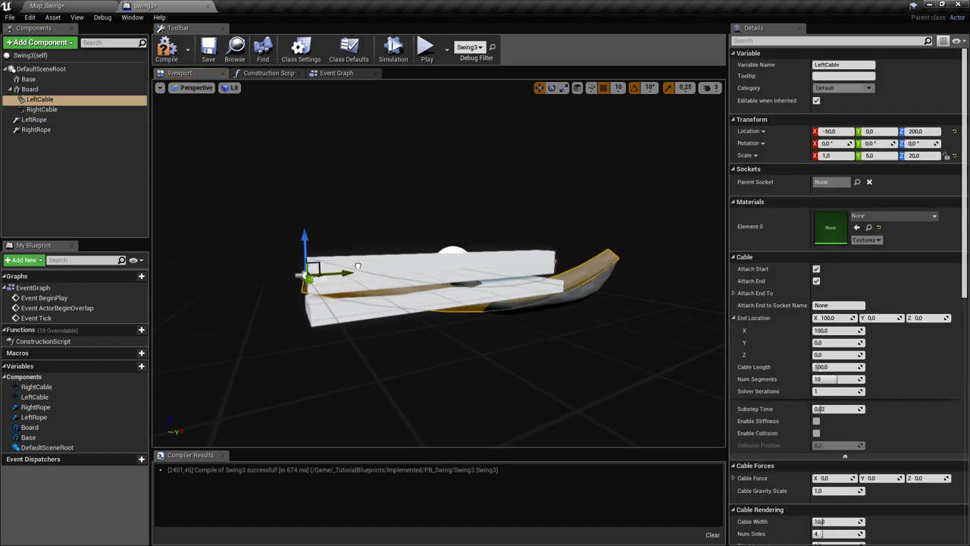
pyautogui.click(45, 109)
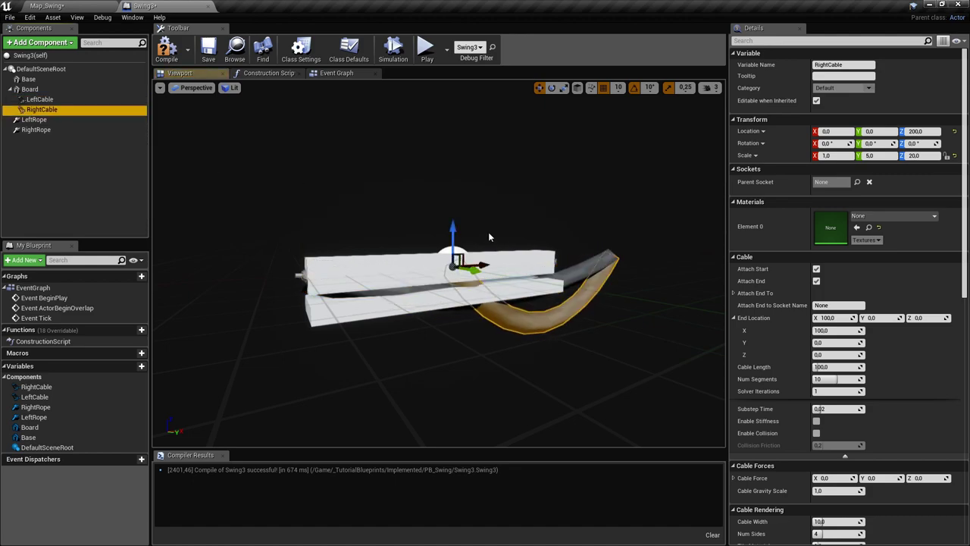
pyautogui.moveTo(497, 262); pyautogui.dragTo(560, 260)
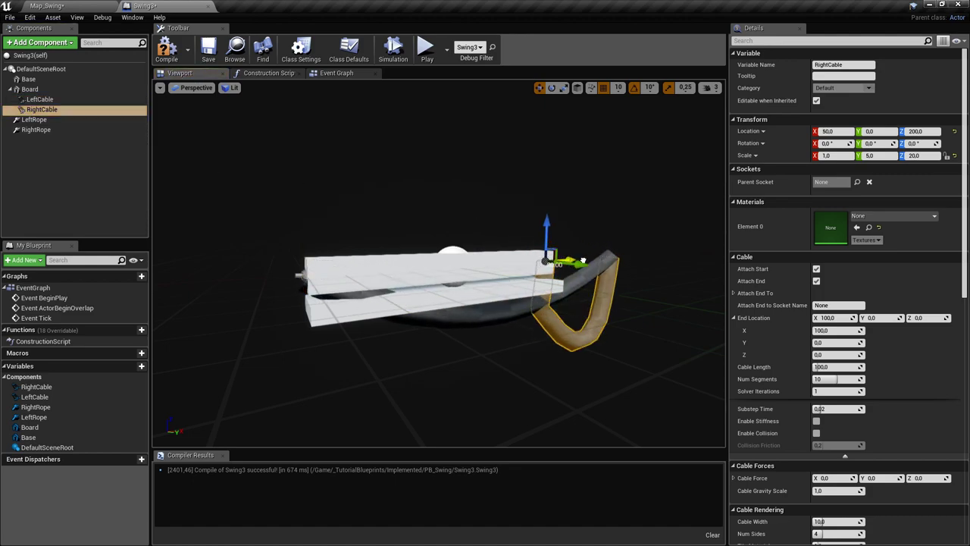
pyautogui.hotkey('ctrl', 's')
# Attach the ends of both LeftCable and RightCable to the Base component.
pyautogui.moveTo(584, 260); pyautogui.dragTo(583, 285, button='right')
pyautogui.keyDown('ctrl'); pyautogui.click(42, 99); pyautogui.keyUp('ctrl')
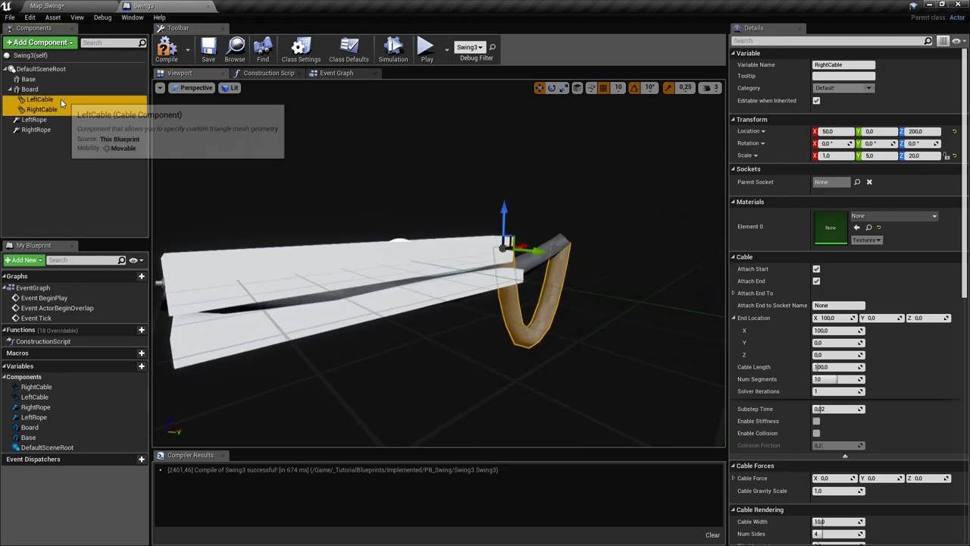
pyautogui.click(966, 318)
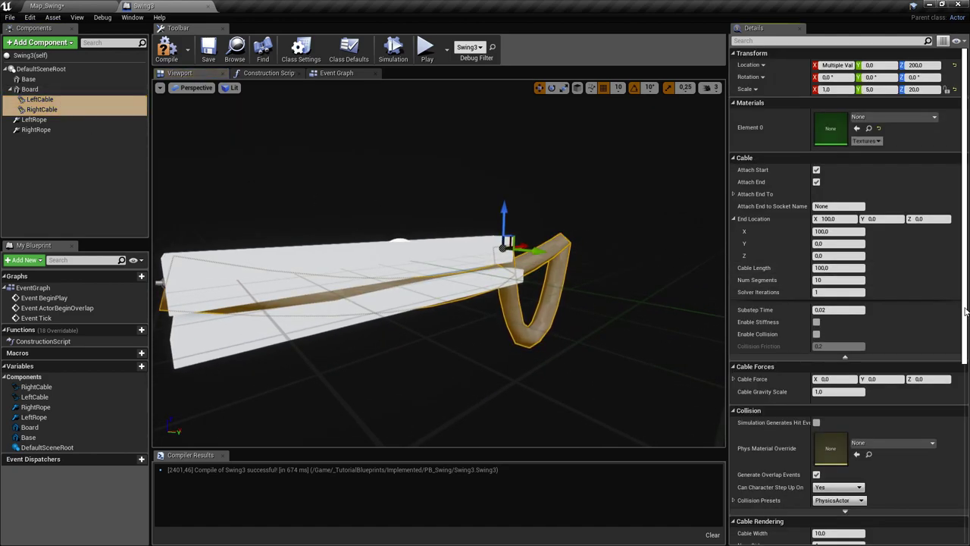
pyautogui.click(734, 195)
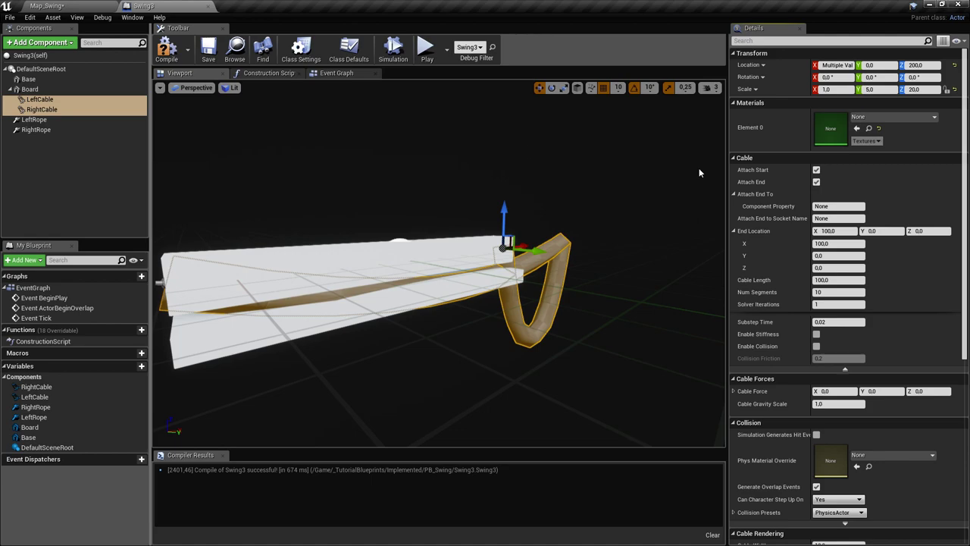
pyautogui.click(854, 207)
pyautogui.write('Bas')
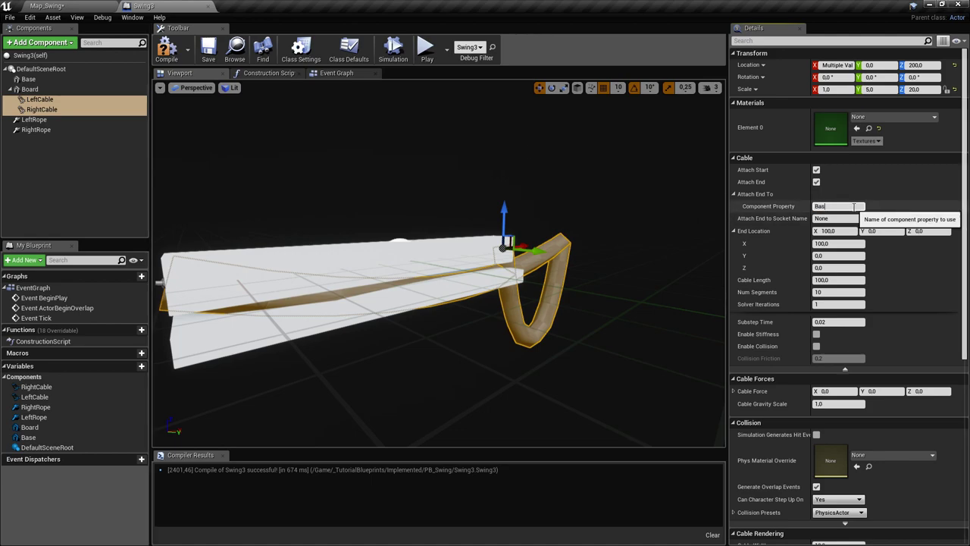
pyautogui.write('e')
pyautogui.press('Return')
# Set LeftCable's End Location X to -50.
pyautogui.moveTo(439, 263); pyautogui.dragTo(372, 246, button='right')
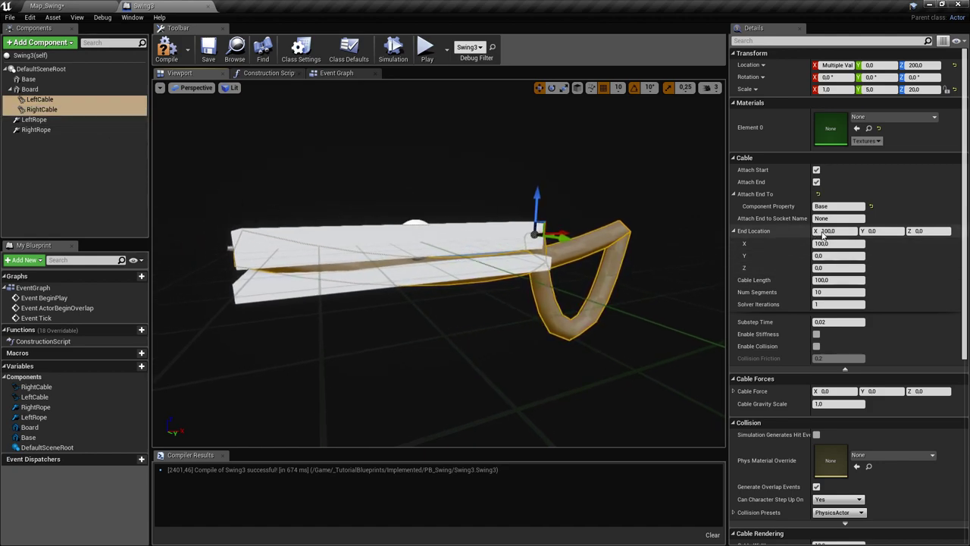
pyautogui.moveTo(646, 244); pyautogui.dragTo(535, 209, button='right')
pyautogui.moveTo(596, 211)
pyautogui.mouseDown(button='right')
pyautogui.moveTo(580, 218)
pyautogui.moveTo(596, 211)
pyautogui.mouseUp(button='right')
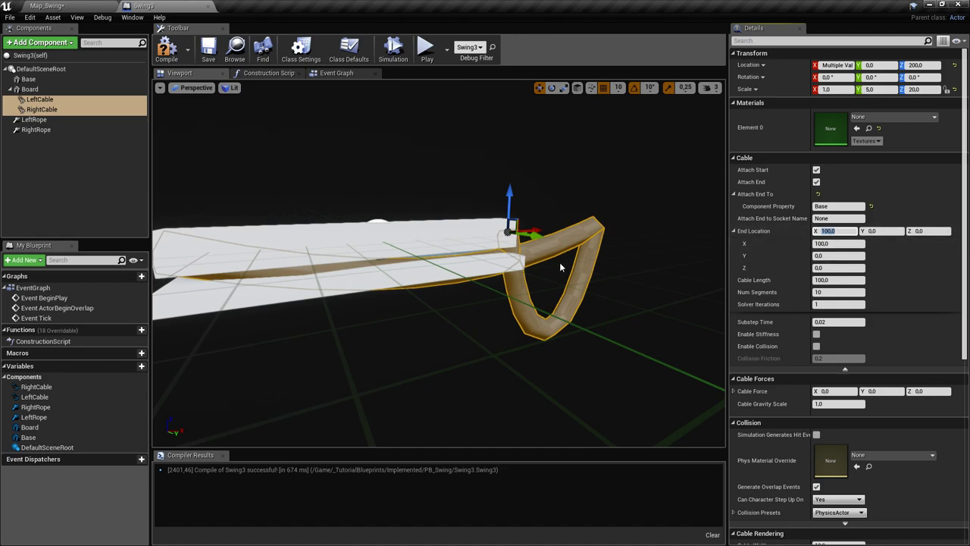
pyautogui.click(78, 101)
pyautogui.moveTo(379, 238); pyautogui.dragTo(358, 240)
pyautogui.moveTo(455, 213); pyautogui.dragTo(532, 214)
pyautogui.moveTo(838, 331)
pyautogui.mouseDown()
pyautogui.moveTo(818, 331)
pyautogui.moveTo(831, 330)
pyautogui.mouseUp()
pyautogui.click(846, 330)
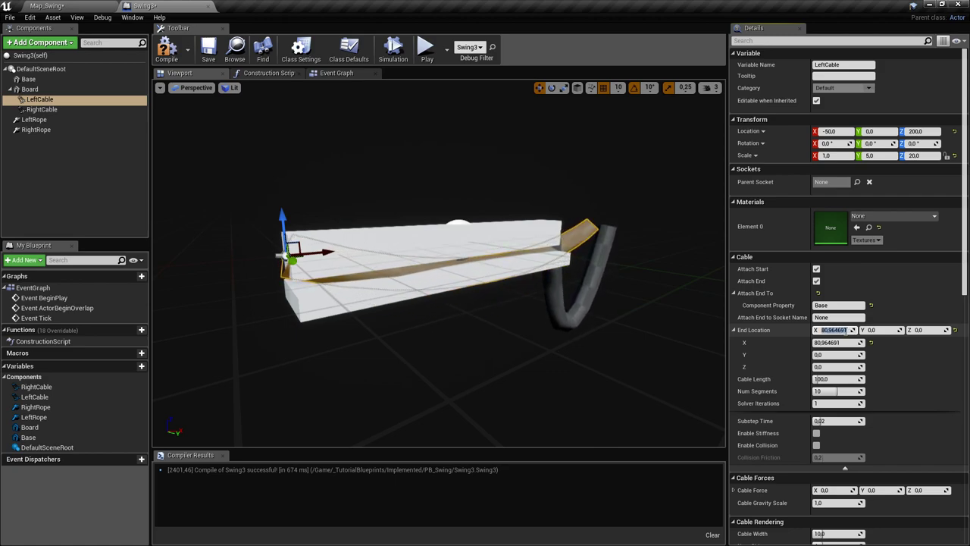
pyautogui.write('-50')
pyautogui.press('Return')
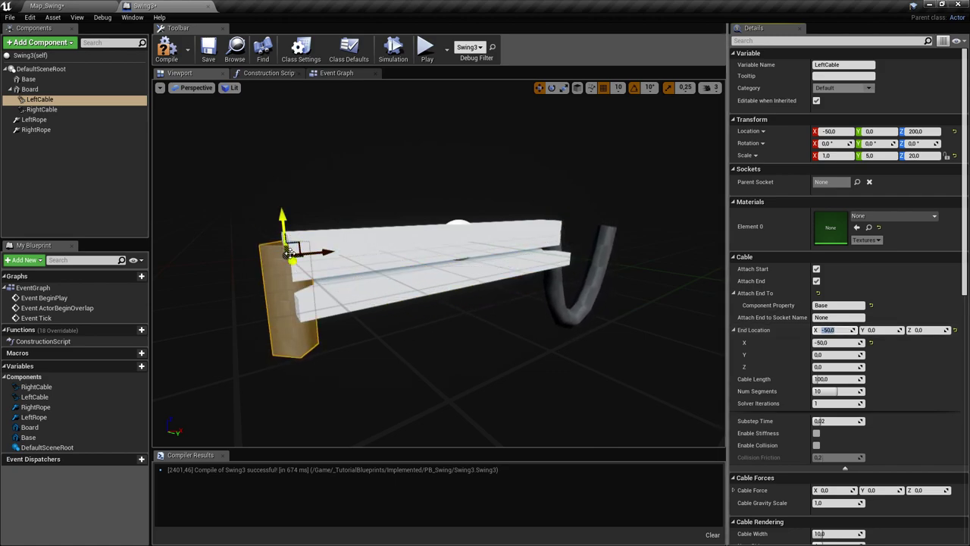
# Set RightCable's End Location X to 50.
pyautogui.click(46, 109)
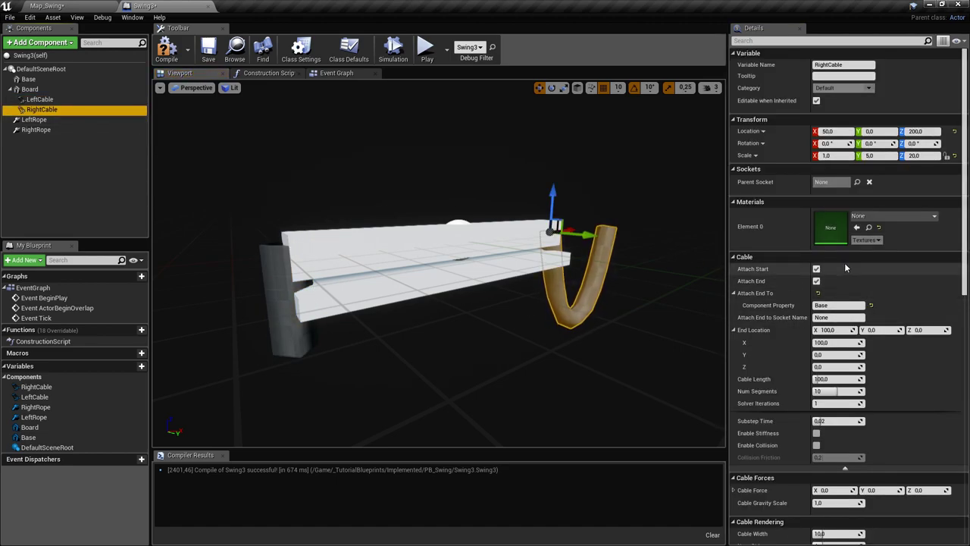
pyautogui.click(844, 330)
pyautogui.write('50')
pyautogui.press('Return')
pyautogui.moveTo(586, 253); pyautogui.dragTo(577, 293, button='right')
# Try to move both cables vertically together in the viewport, and undo the move.
pyautogui.keyDown('ctrl'); pyautogui.click(54, 101); pyautogui.keyUp('ctrl')
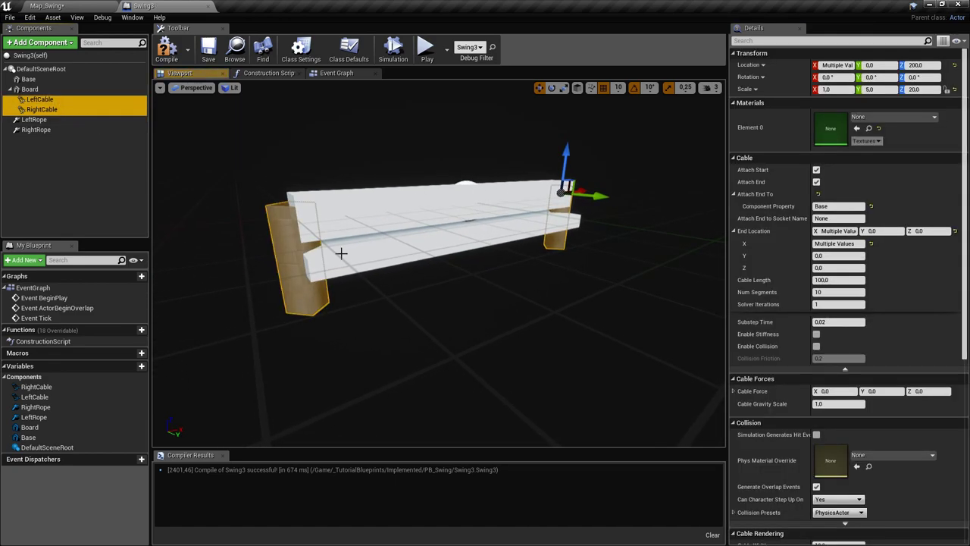
pyautogui.moveTo(342, 253); pyautogui.dragTo(467, 215, button='right')
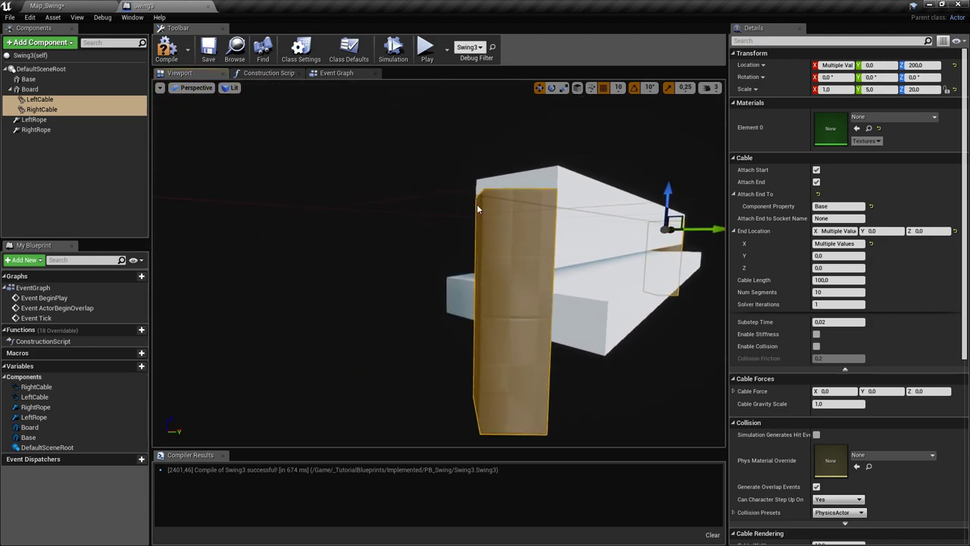
pyautogui.moveTo(629, 232); pyautogui.dragTo(455, 203, button='right')
pyautogui.moveTo(454, 209); pyautogui.dragTo(454, 274)
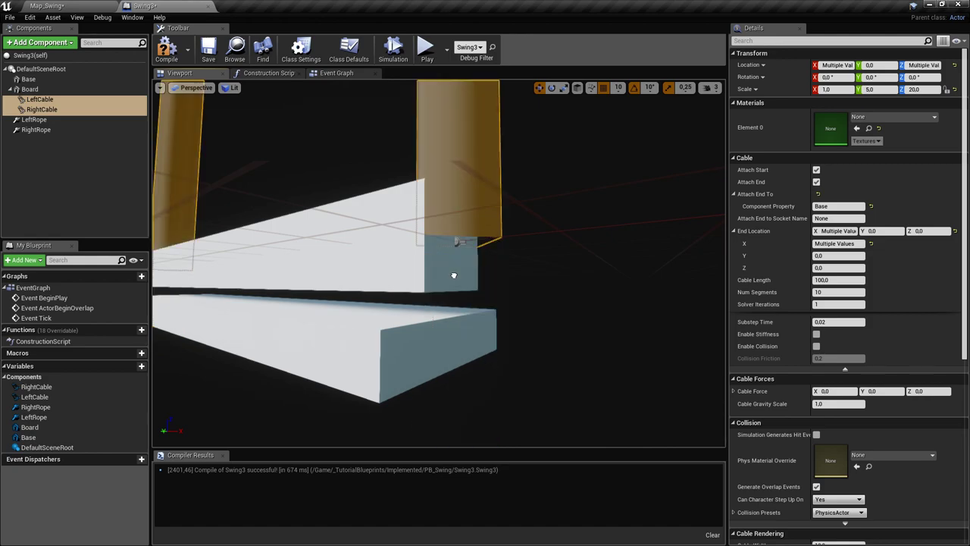
pyautogui.moveTo(496, 253); pyautogui.dragTo(524, 227, button='right')
pyautogui.hotkey('ctrl', 'z')
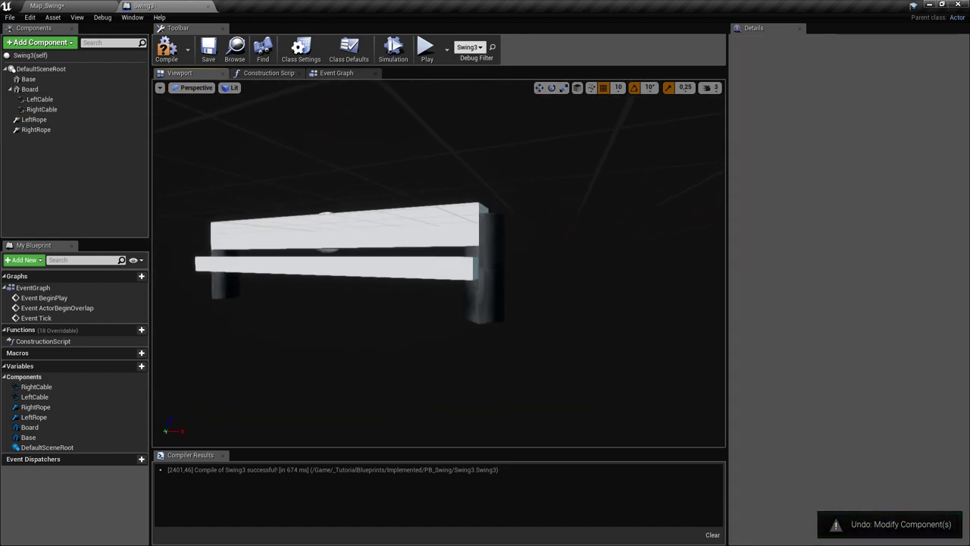
# Set the Z location of both LeftCable and RightCable to -10, and save the blueprint.
pyautogui.click(40, 109)
pyautogui.click(474, 271)
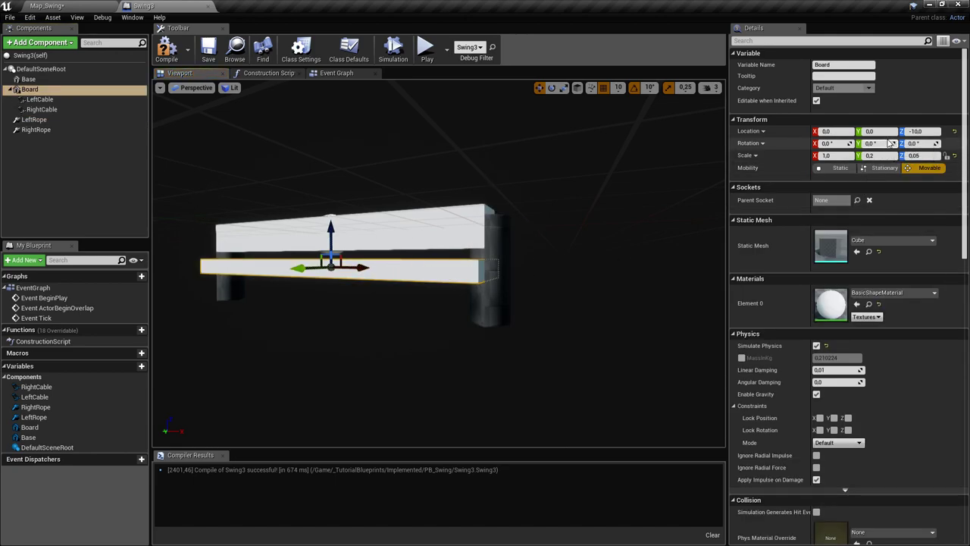
pyautogui.click(40, 99)
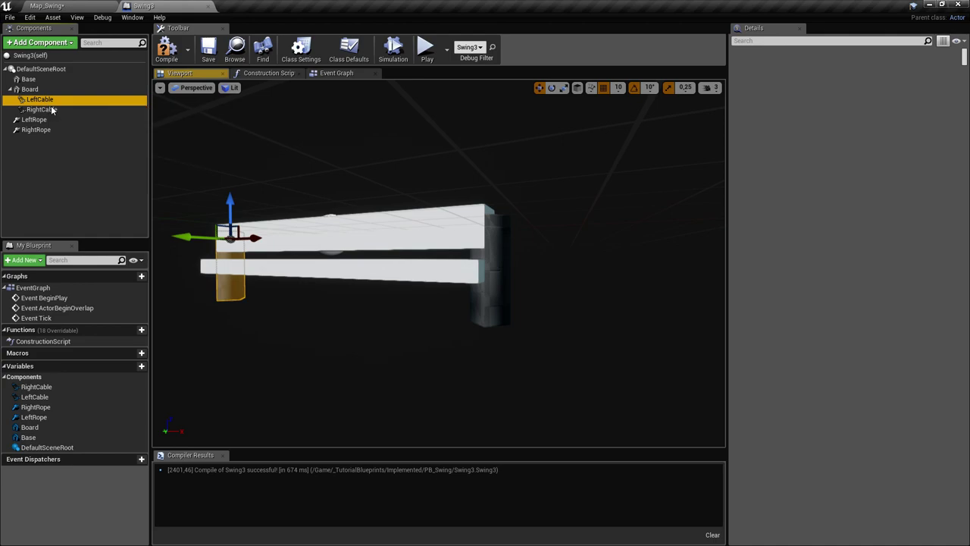
pyautogui.keyDown('ctrl'); pyautogui.click(42, 109); pyautogui.keyUp('ctrl')
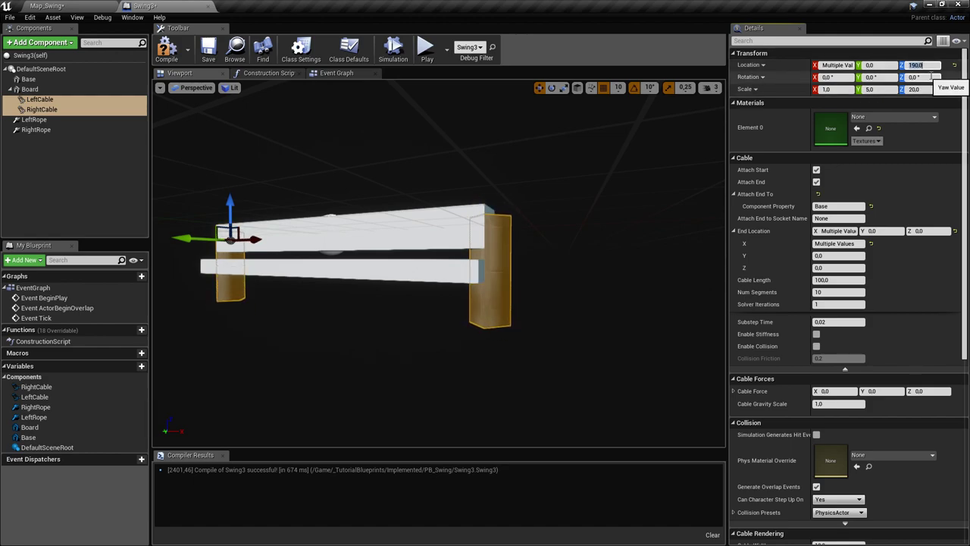
pyautogui.write('20')
pyautogui.press('Return')
pyautogui.moveTo(531, 250)
pyautogui.mouseDown(button='right')
pyautogui.moveTo(530, 280)
pyautogui.moveTo(530, 265)
pyautogui.moveTo(493, 265)
pyautogui.moveTo(576, 258)
pyautogui.moveTo(546, 250)
pyautogui.mouseUp(button='right')
pyautogui.press('f')
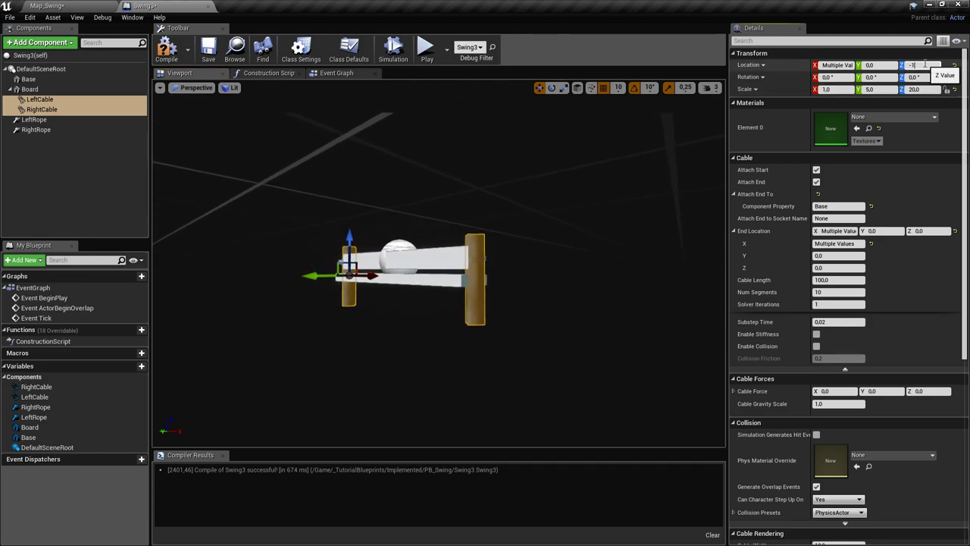
pyautogui.moveTo(485, 266); pyautogui.dragTo(652, 261, button='right')
pyautogui.hotkey('ctrl', 's')
pyautogui.moveTo(515, 228); pyautogui.dragTo(478, 235, button='right')
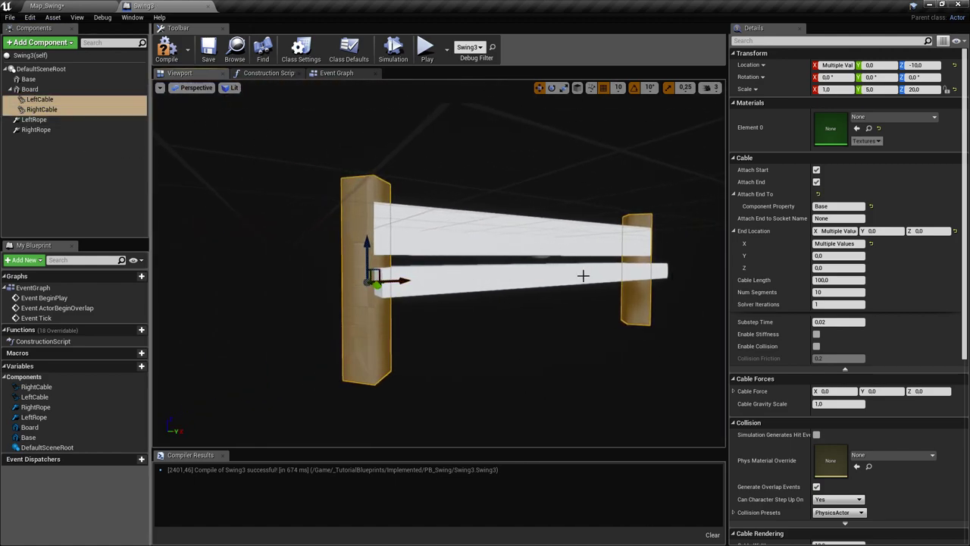
# Set the Cable Length of both cables to 140.
pyautogui.moveTo(632, 278); pyautogui.dragTo(546, 273, button='right')
pyautogui.moveTo(353, 282); pyautogui.dragTo(340, 281, button='right')
pyautogui.keyDown('ctrl'); pyautogui.click(84, 110); pyautogui.keyUp('ctrl')
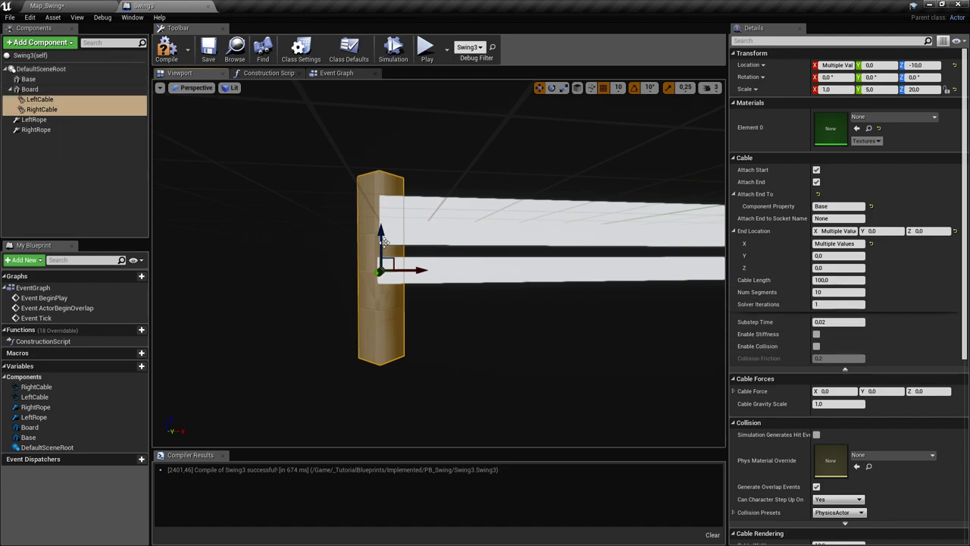
pyautogui.moveTo(467, 266); pyautogui.dragTo(510, 266, button='right')
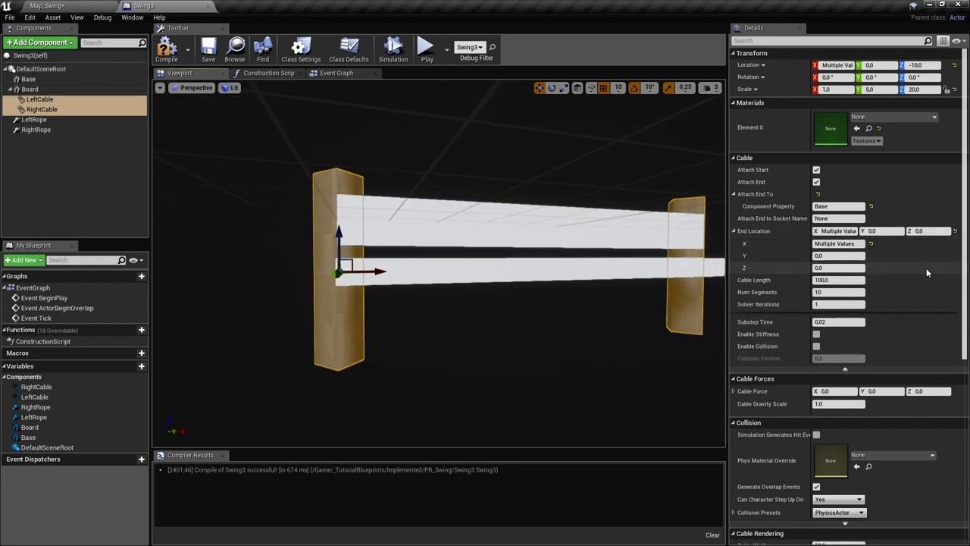
pyautogui.scroll(-1, 926, 269)
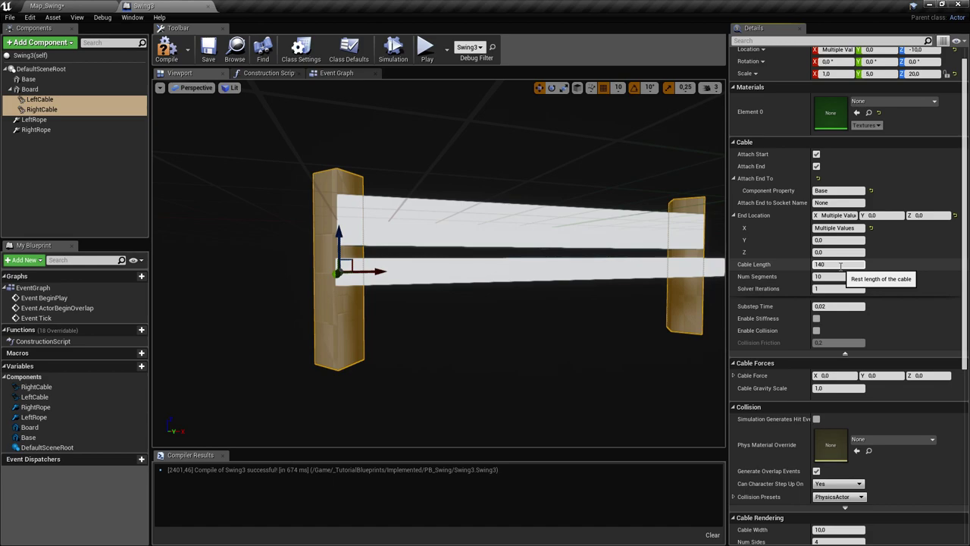
pyautogui.press('Return')
pyautogui.moveTo(450, 132); pyautogui.dragTo(379, 212, button='right')
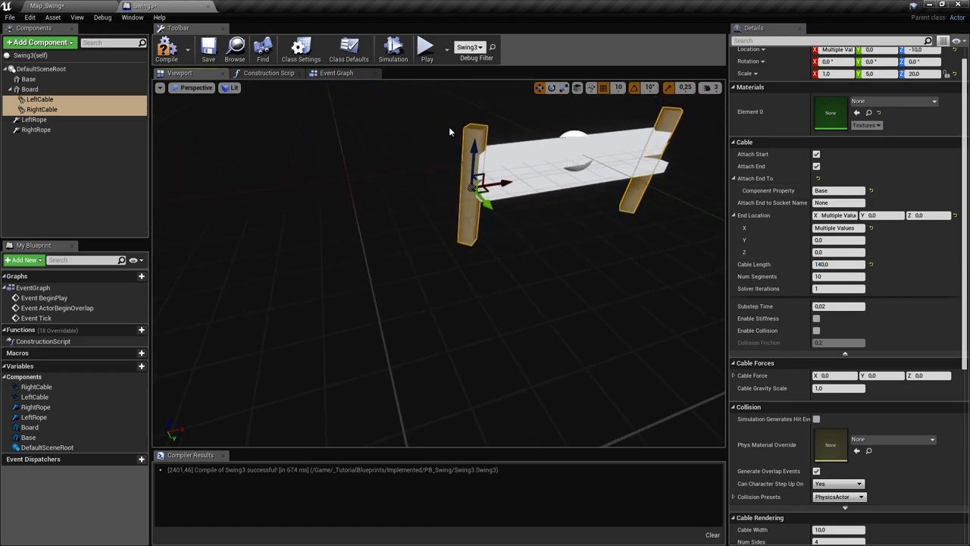
# Check RightRope's linear limit, and set Solver Iterations to 5 on both cables.
pyautogui.click(37, 130)
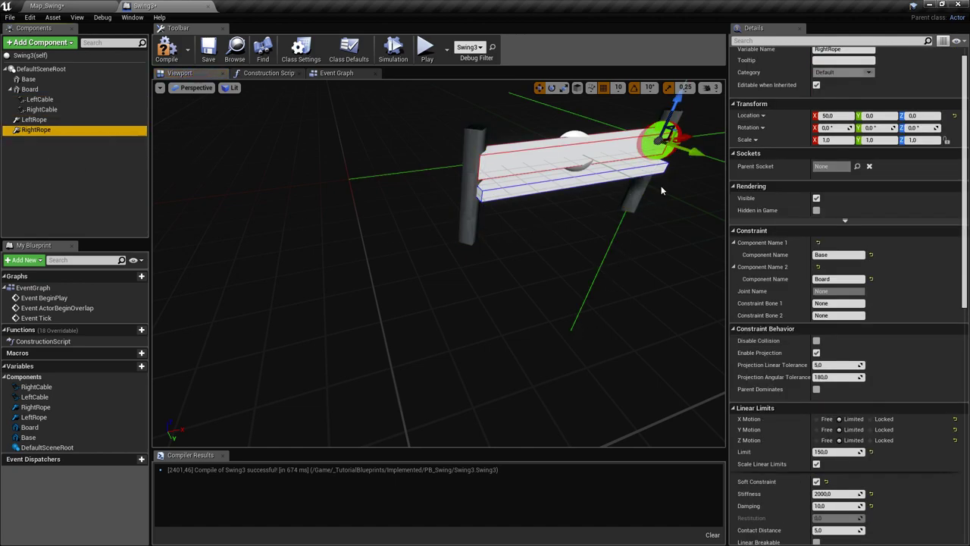
pyautogui.click(58, 109)
pyautogui.keyDown('ctrl'); pyautogui.click(53, 101); pyautogui.keyUp('ctrl')
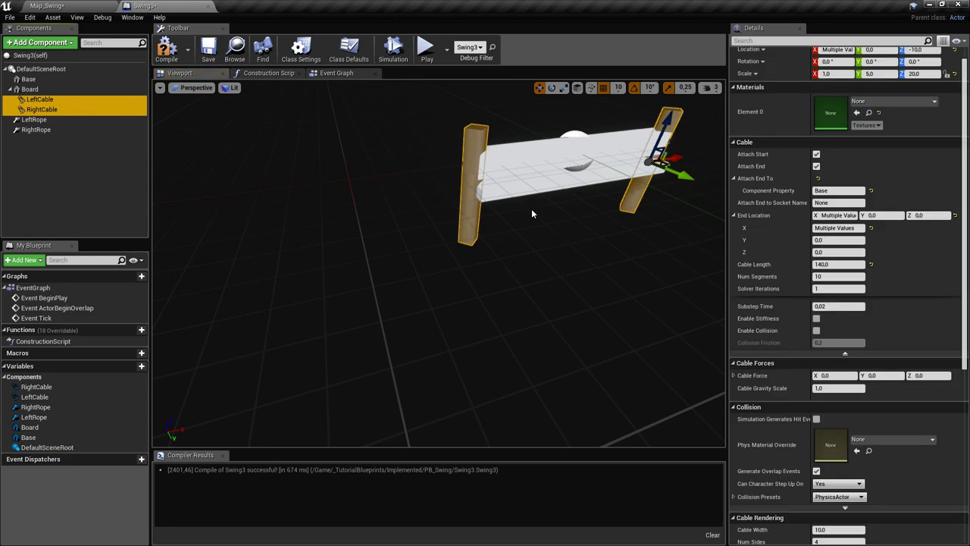
pyautogui.click(828, 277)
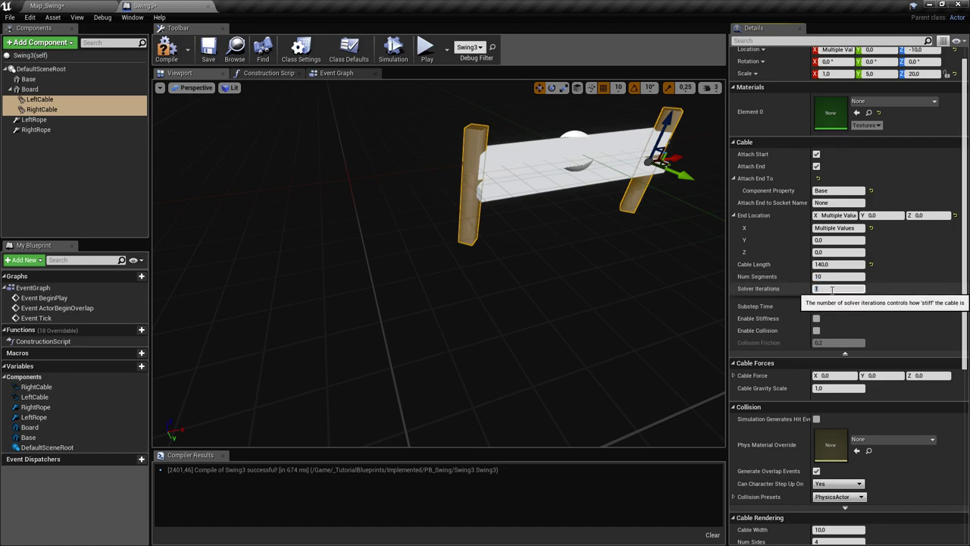
pyautogui.write('1')
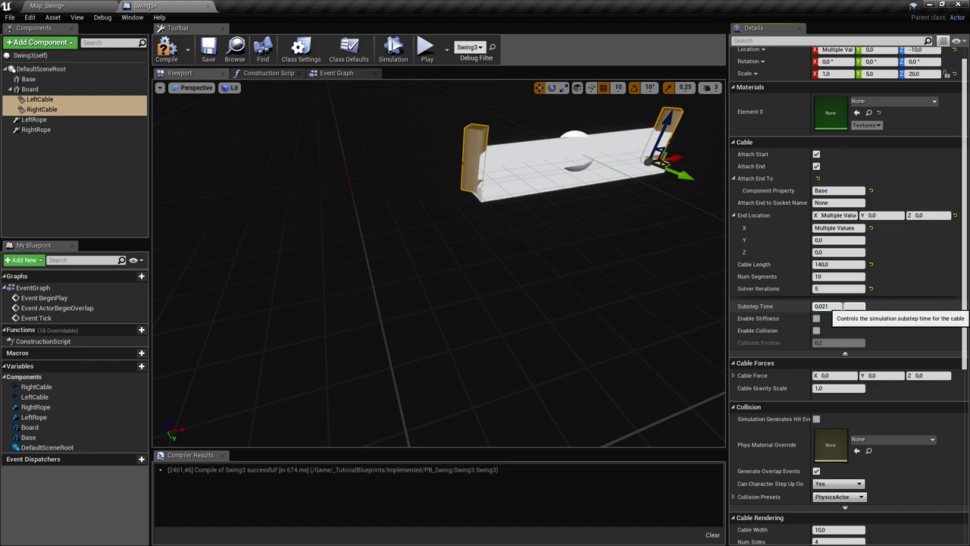
# Leave Substep Time at 0.02, enable stiffness on both cables, and save the blueprint.
pyautogui.moveTo(715, 275); pyautogui.dragTo(720, 274, button='right')
pyautogui.press('d')
pyautogui.click(844, 307)
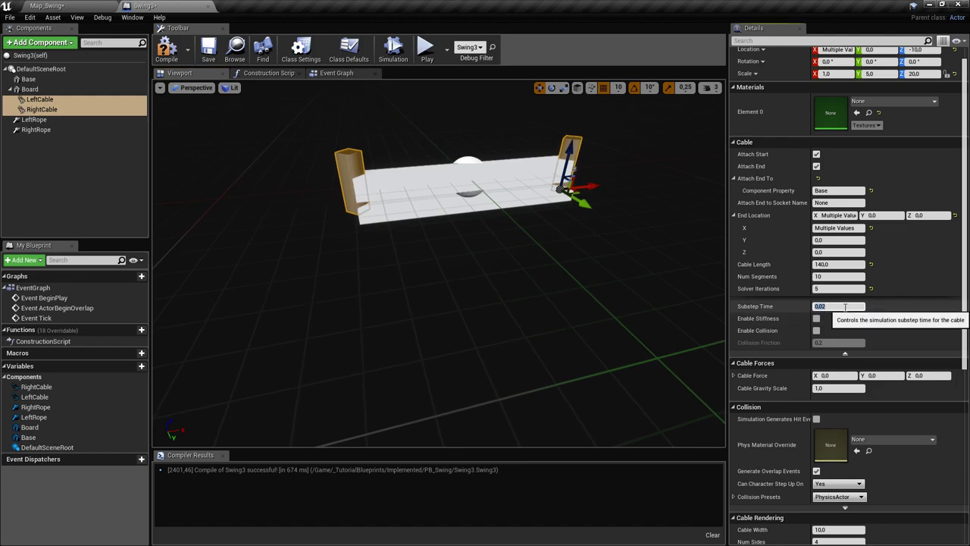
pyautogui.moveTo(639, 297); pyautogui.dragTo(644, 265, button='right')
pyautogui.click(817, 318)
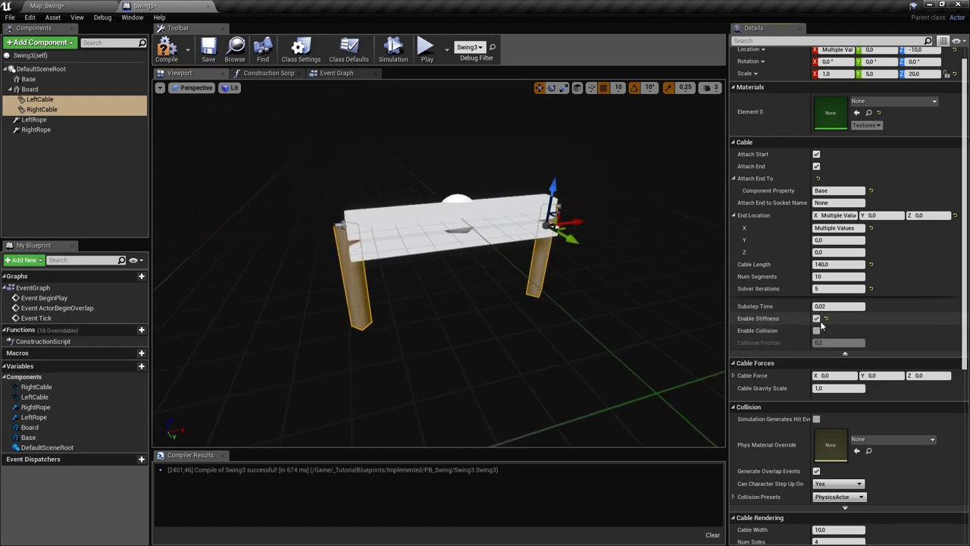
pyautogui.moveTo(639, 297); pyautogui.dragTo(595, 310, button='right')
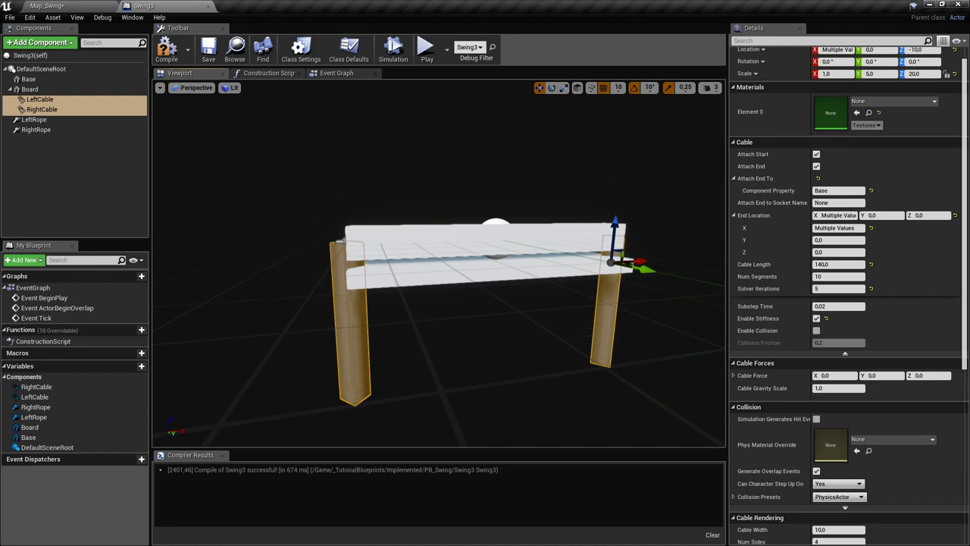
pyautogui.scroll(-3, 851, 326)
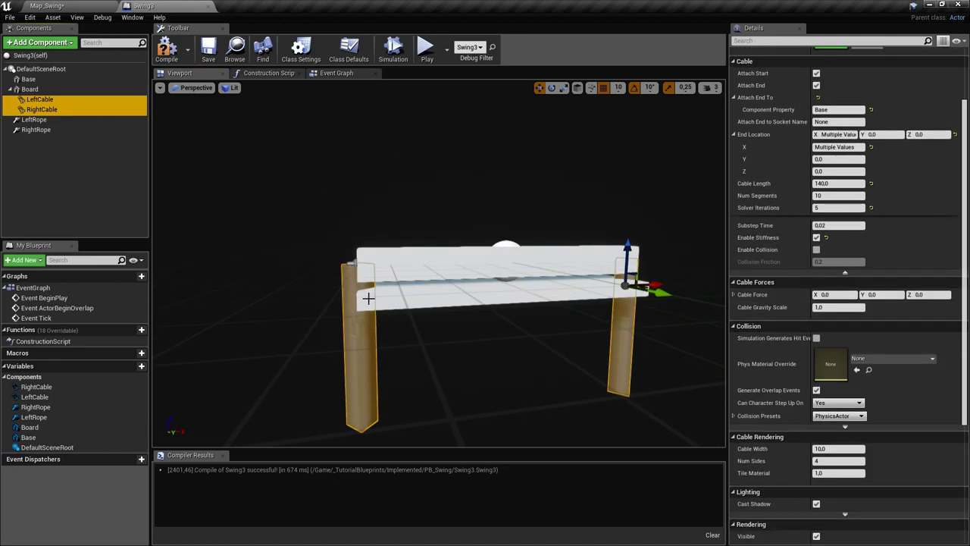
pyautogui.click(207, 50)
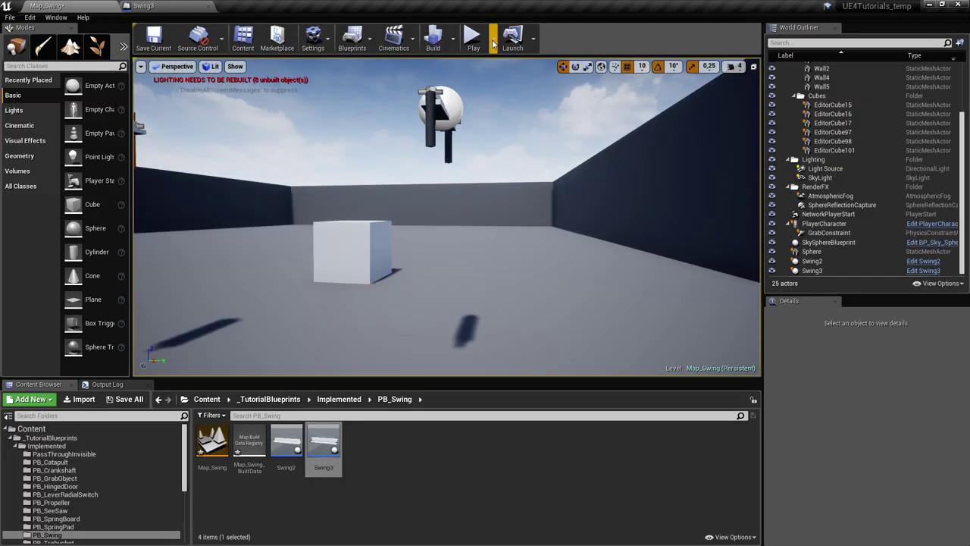
# Play the Map_Swing level and grab and pull the swing to test how its cables behave.
pyautogui.click(473, 38)
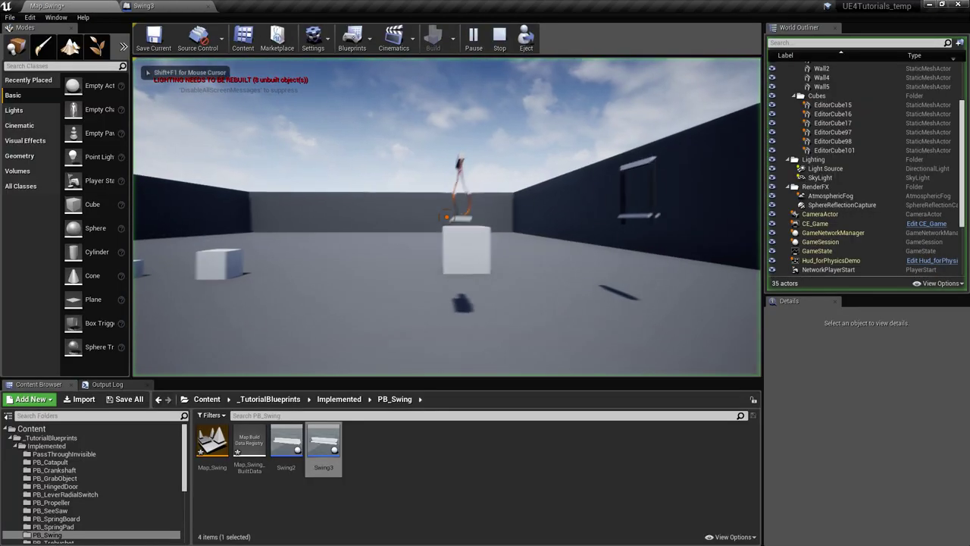
pyautogui.click(447, 217)
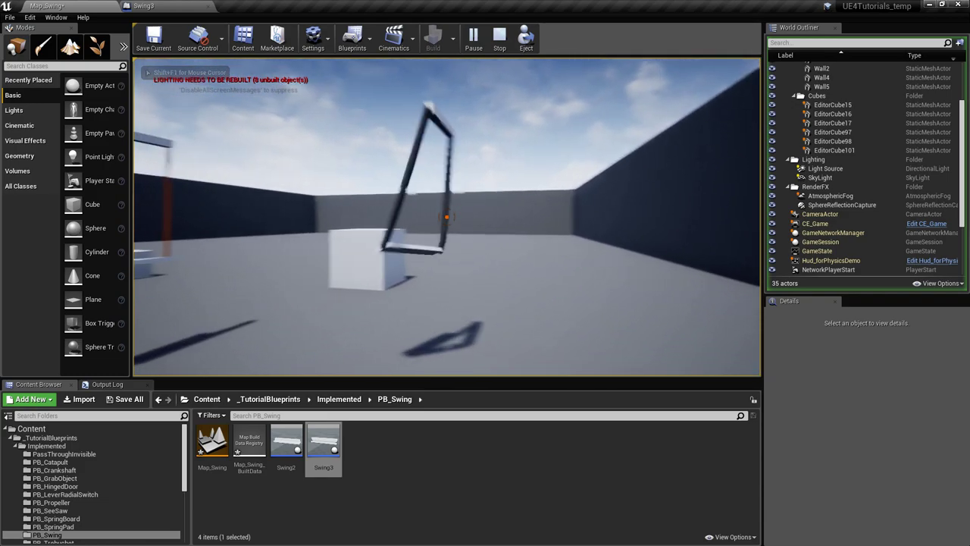
pyautogui.moveTo(447, 217); pyautogui.dragTo(447, 217)
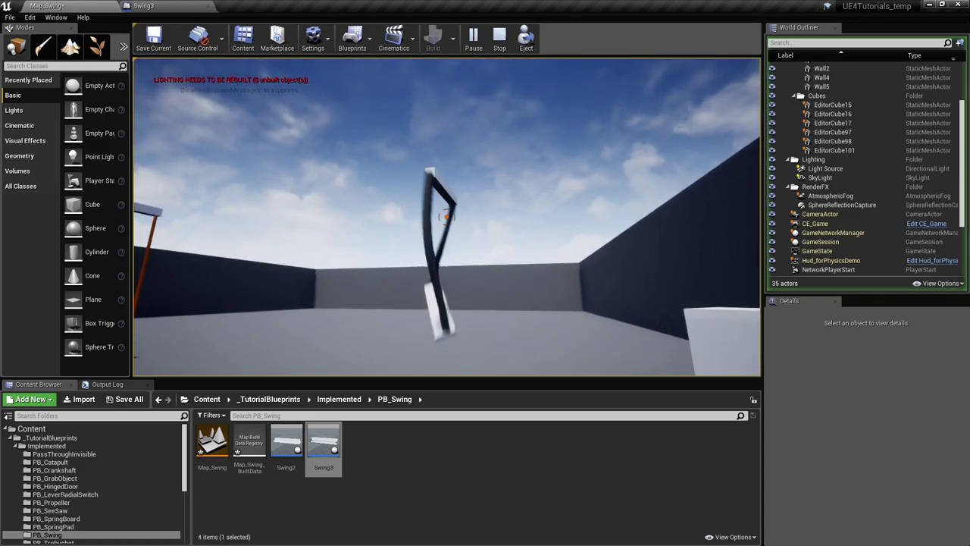
pyautogui.hotkey('shift', 'F1')
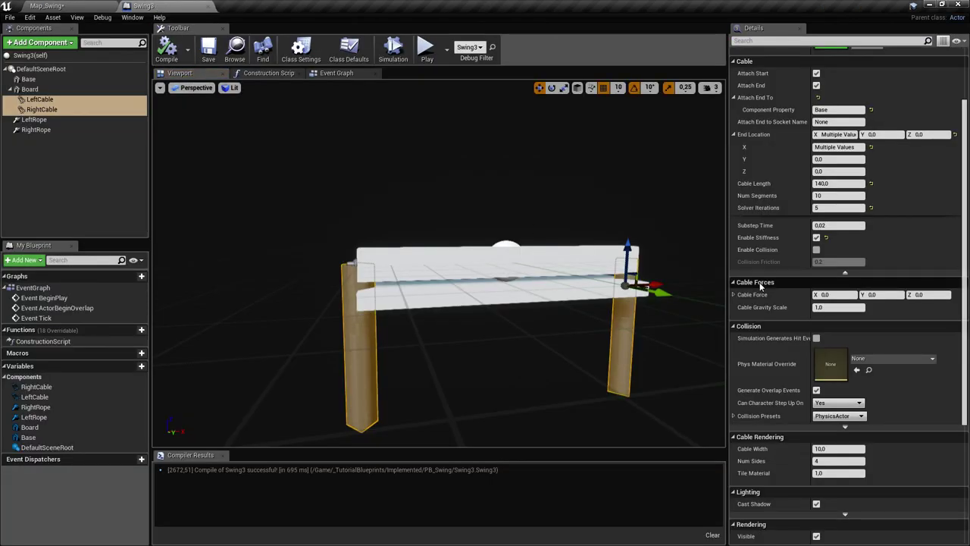
# Set the Cable Width of both cables to 5, then compile and save the blueprint.
pyautogui.scroll(-3, 899, 325)
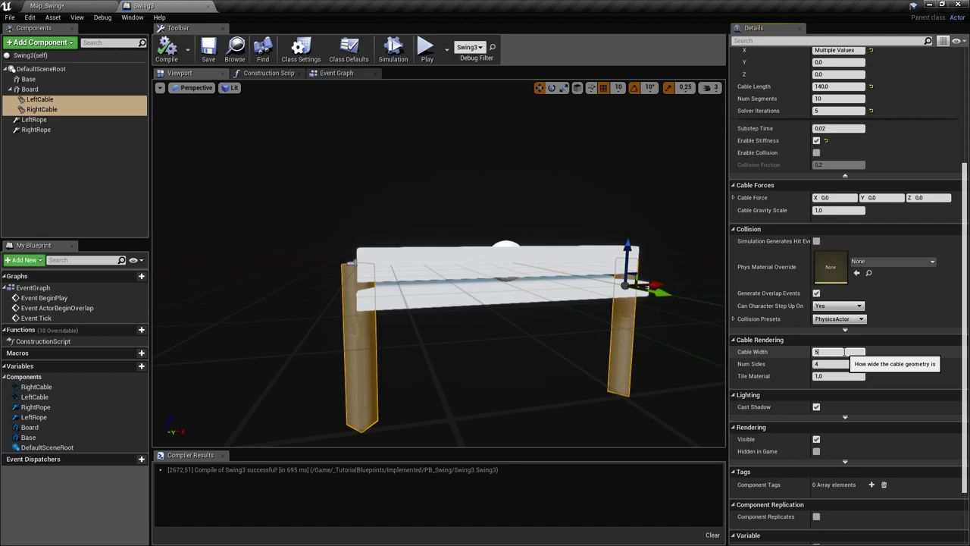
pyautogui.press('Return')
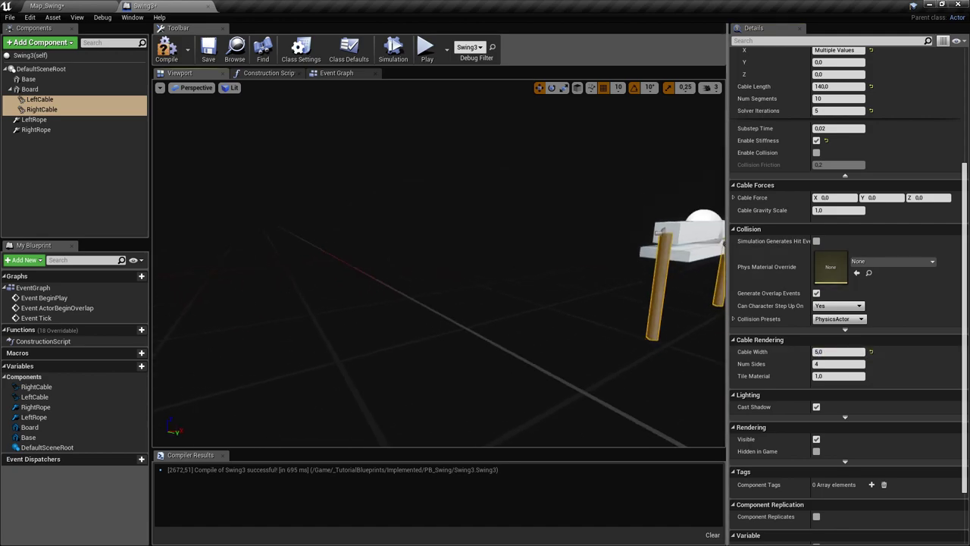
pyautogui.moveTo(480, 122); pyautogui.dragTo(480, 122, button='right')
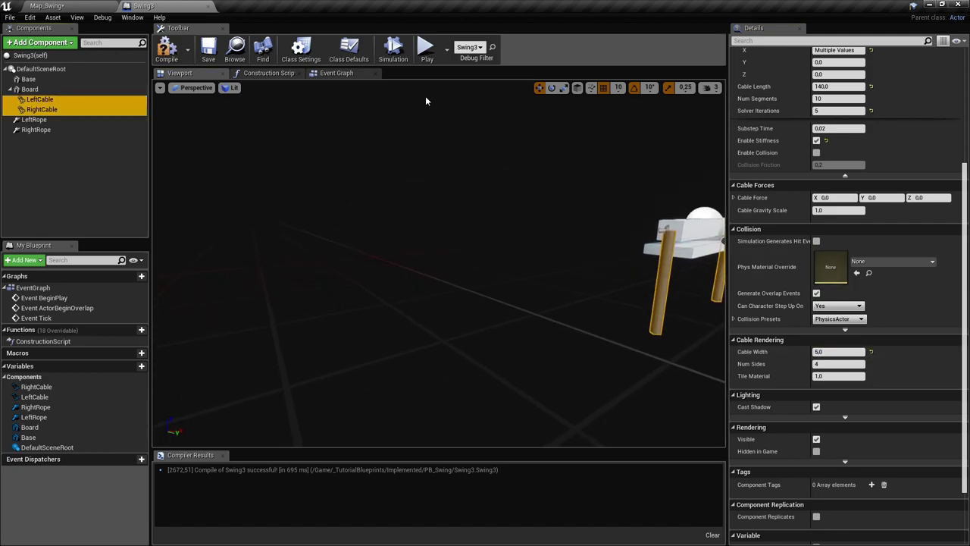
pyautogui.click(206, 50)
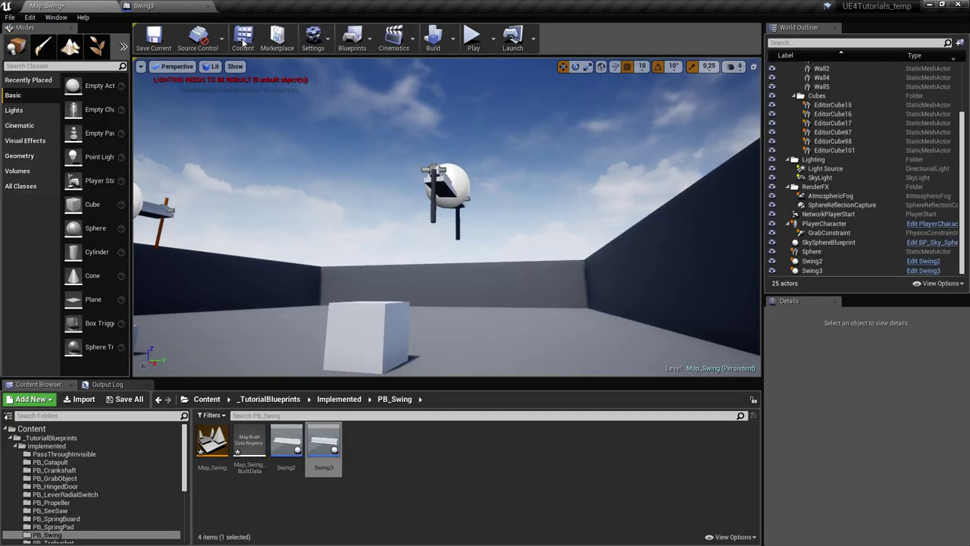
# Play the Map_Swing level and pull the swing and a cube around to test the thinner cables.
pyautogui.click(470, 38)
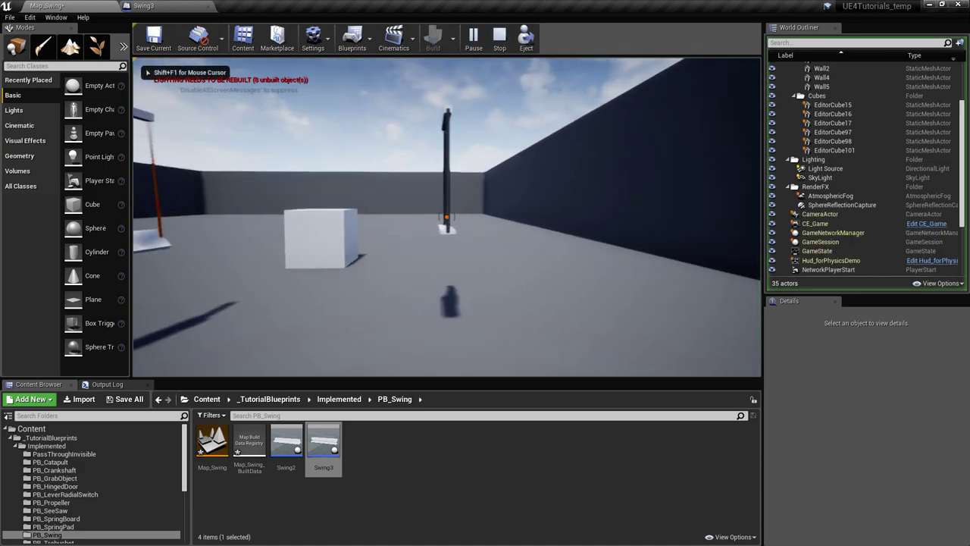
pyautogui.moveTo(446, 216); pyautogui.dragTo(446, 216)
pyautogui.press('d')
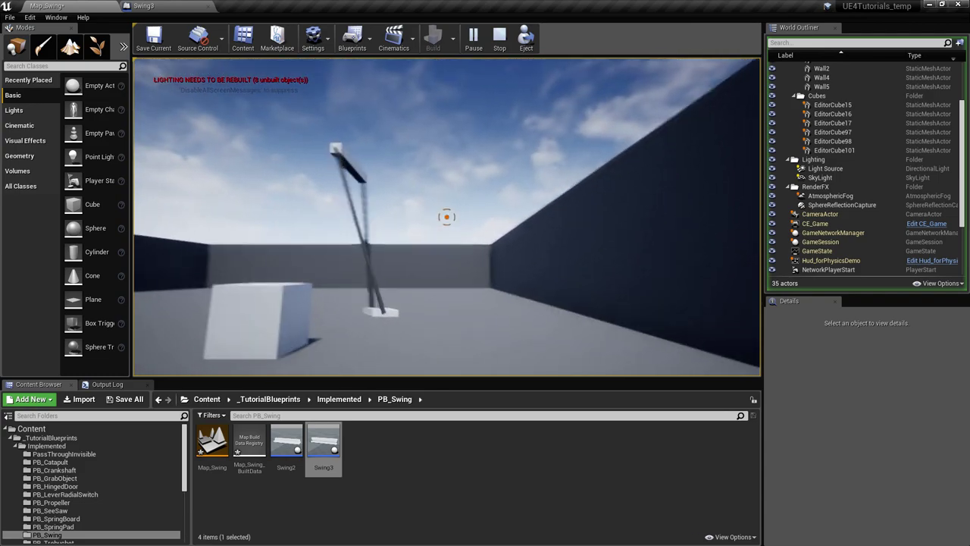
pyautogui.moveTo(446, 217); pyautogui.dragTo(447, 218)
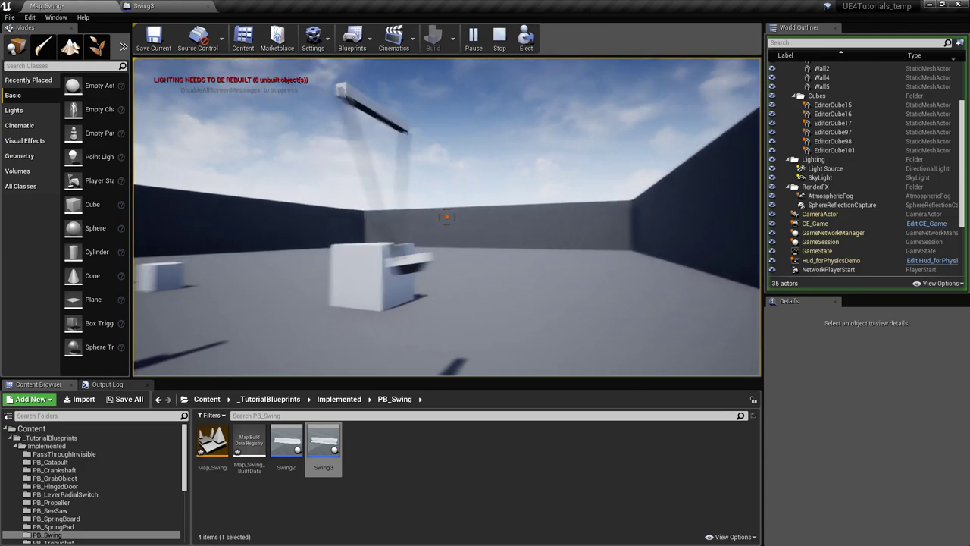
pyautogui.moveTo(446, 217); pyautogui.dragTo(447, 217)
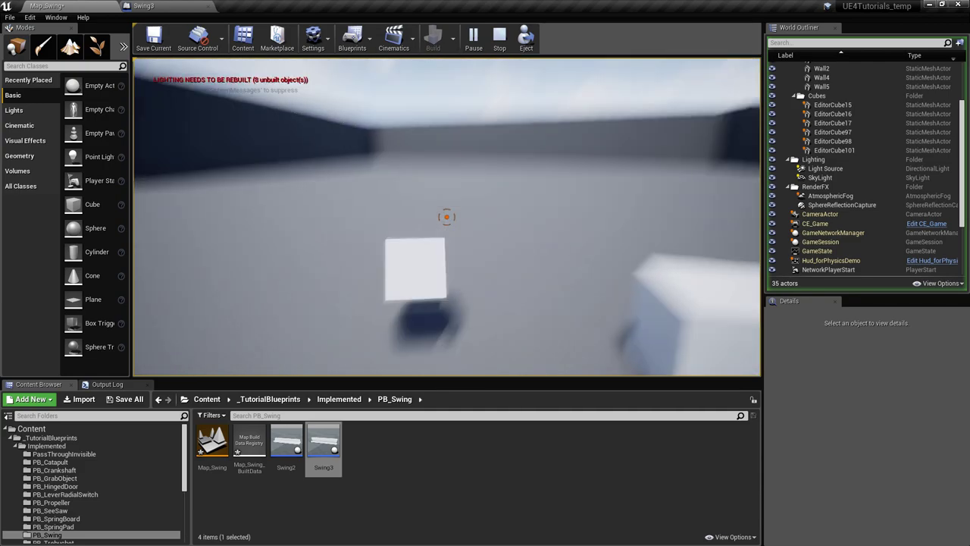
pyautogui.press('w')
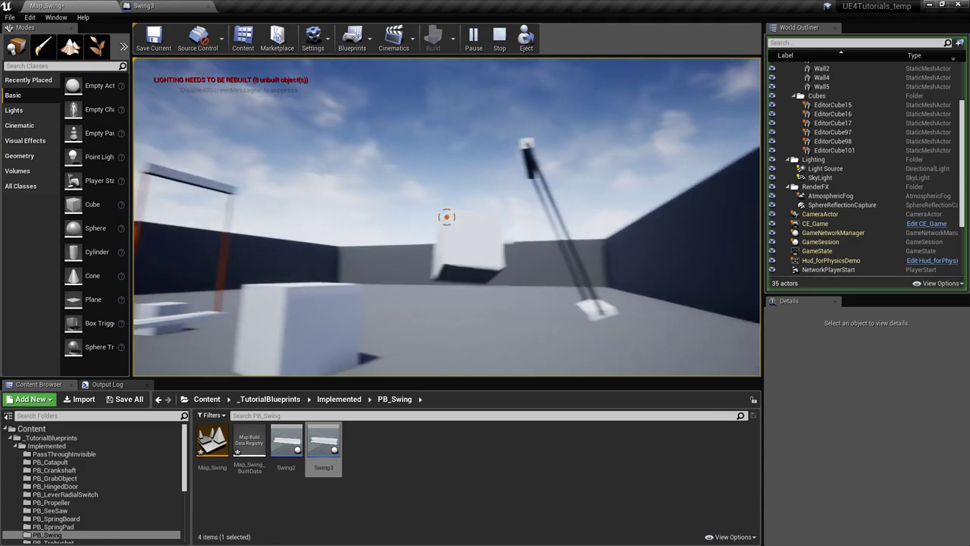
pyautogui.press('Escape')
# Enable collision on LeftCable and RightCable in Swing3, then compile and save the blueprint.
pyautogui.click(144, 6)
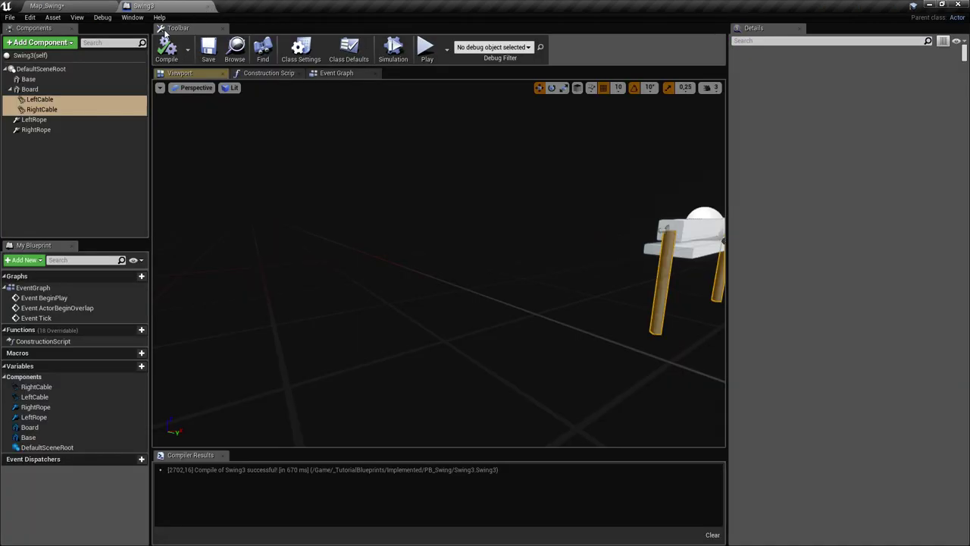
pyautogui.scroll(-3, 897, 275)
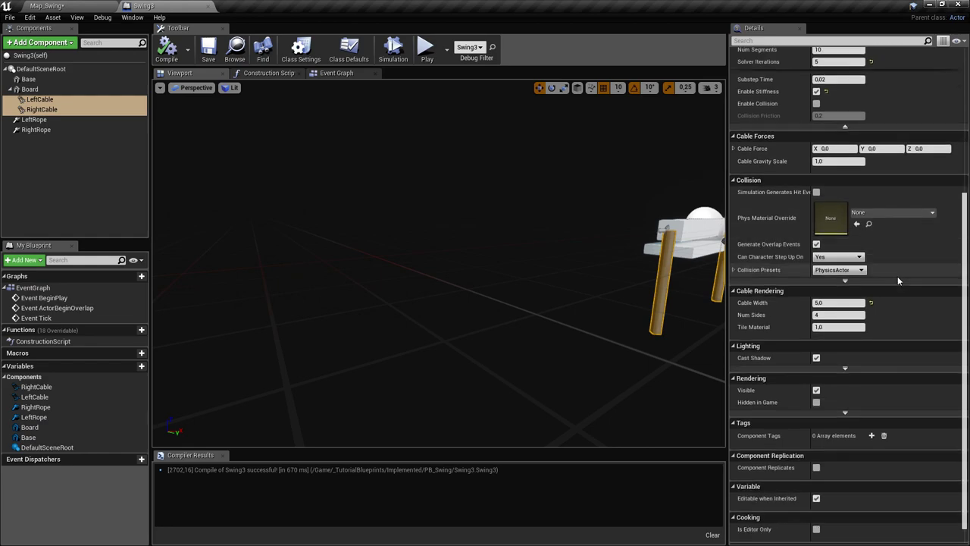
pyautogui.scroll(4, 882, 384)
pyautogui.scroll(5, 882, 384)
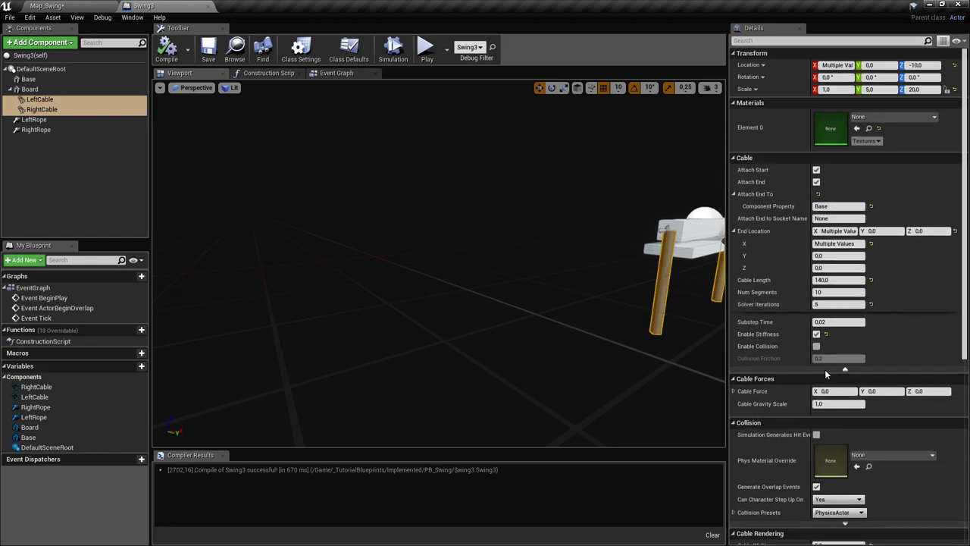
pyautogui.click(816, 346)
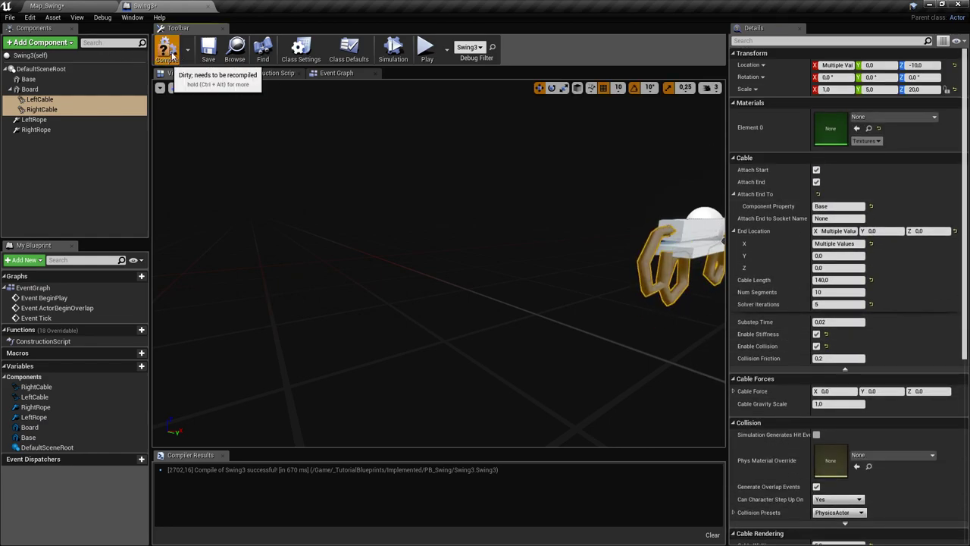
# Play Map_Swing and carry a cube into the swing's cables to test their collision, stop playing and save the level.
pyautogui.click(90, 7)
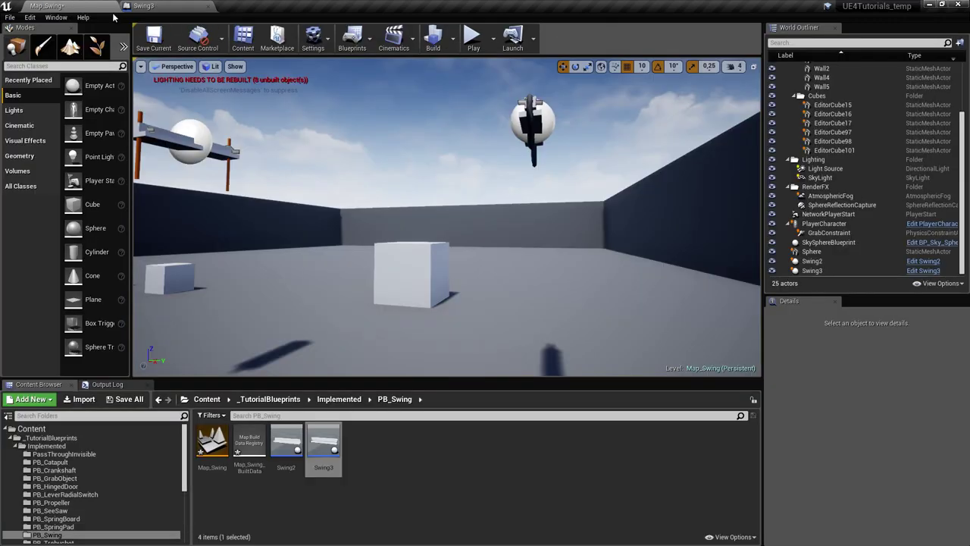
pyautogui.click(473, 40)
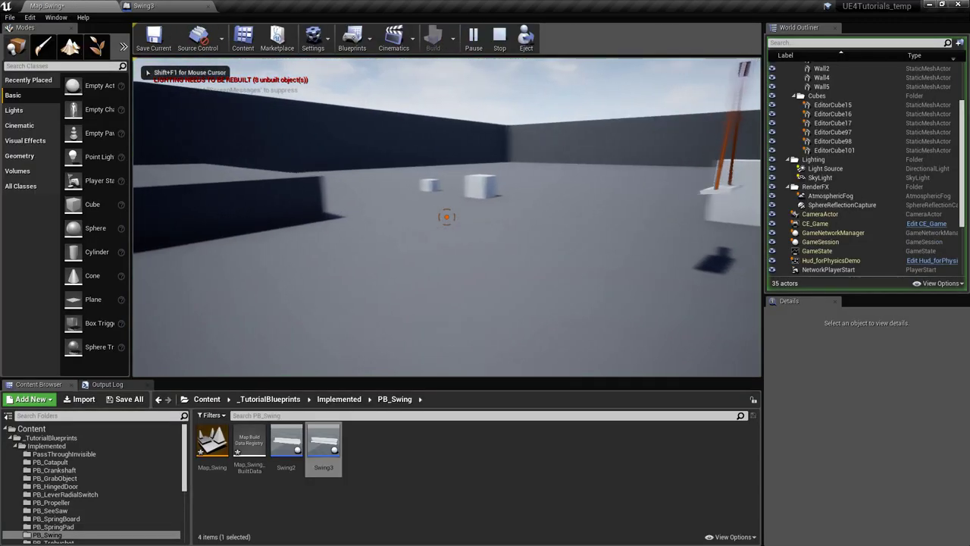
pyautogui.press('w')
pyautogui.click(446, 217)
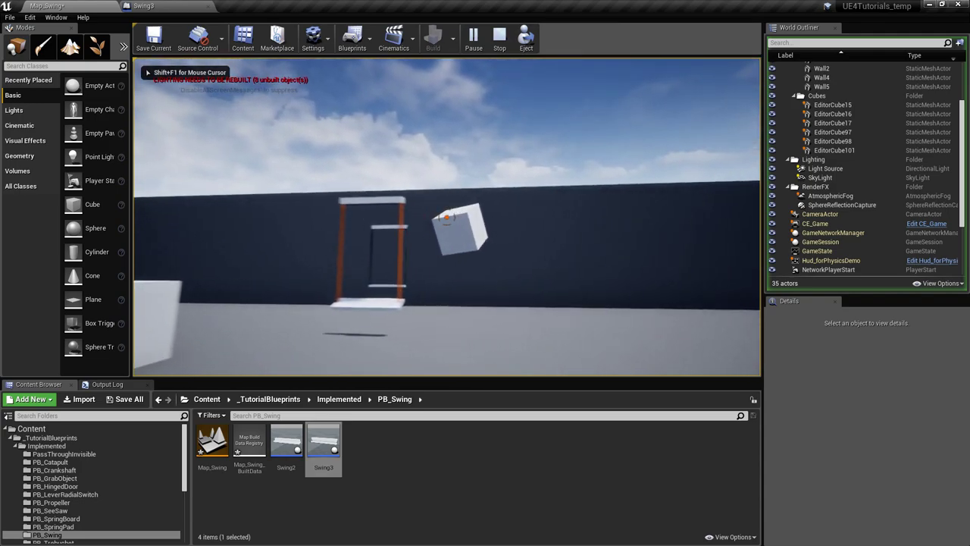
pyautogui.press('d')
pyautogui.press('s')
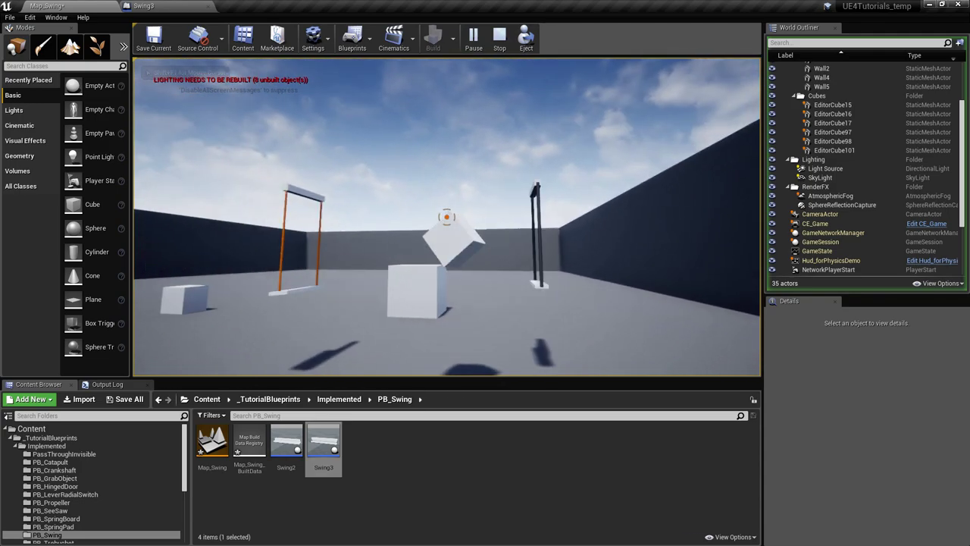
pyautogui.press('w')
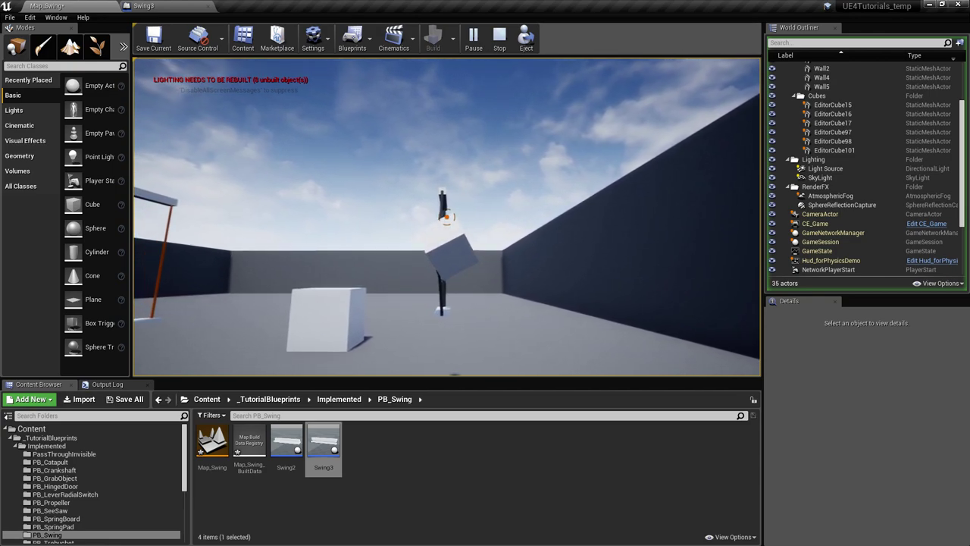
pyautogui.press('w')
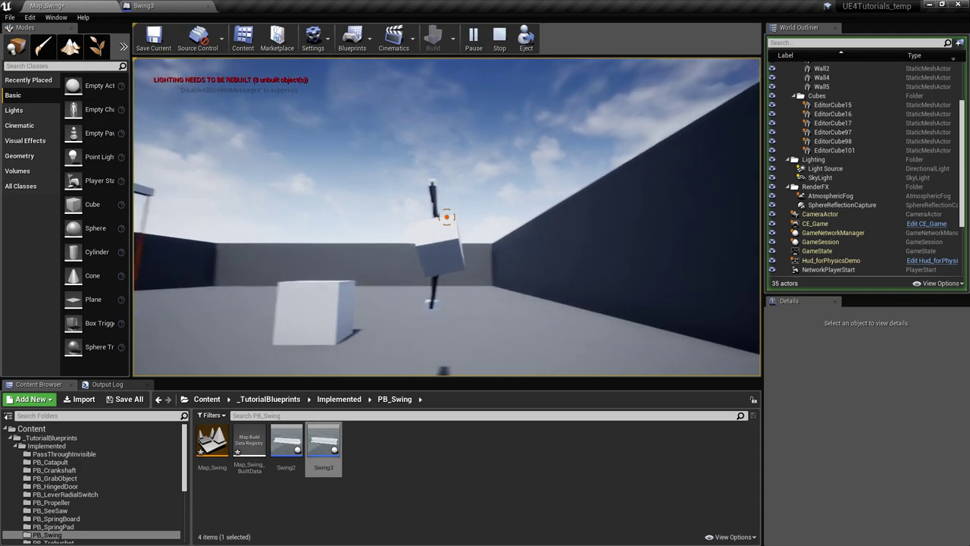
pyautogui.press('Escape')
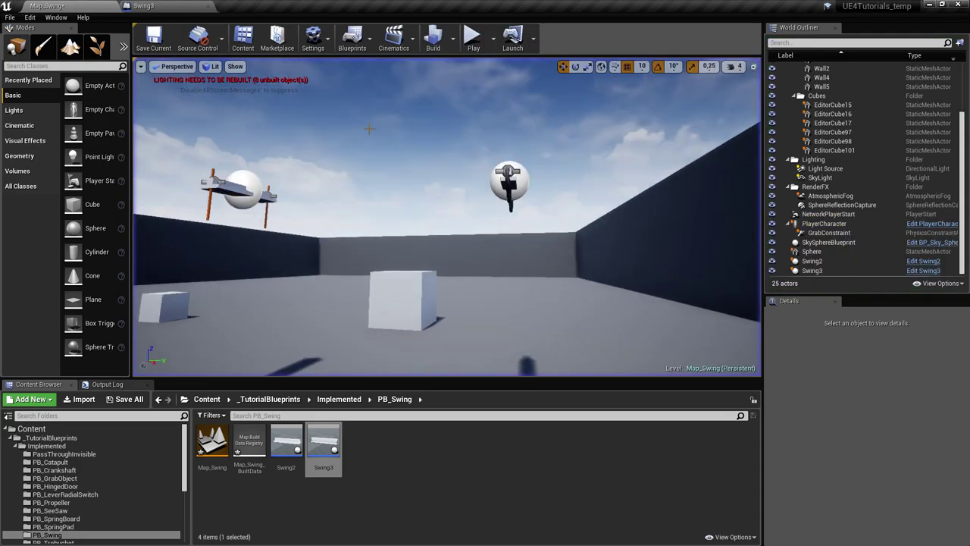
pyautogui.moveTo(341, 183); pyautogui.dragTo(400, 185, button='right')
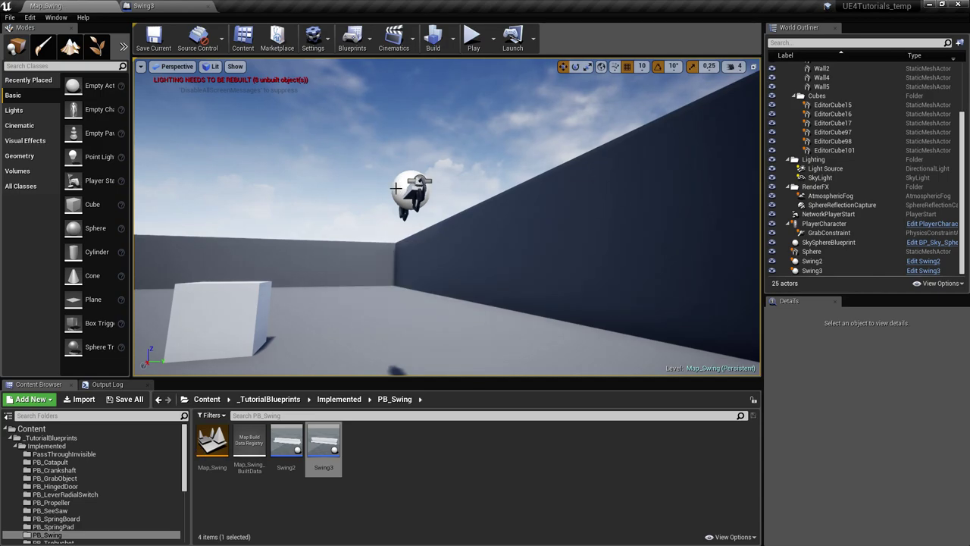
# Examine the cables in the Swing3 blueprint and the linear and angular limit settings of LeftRope and RightRope.
pyautogui.click(184, 5)
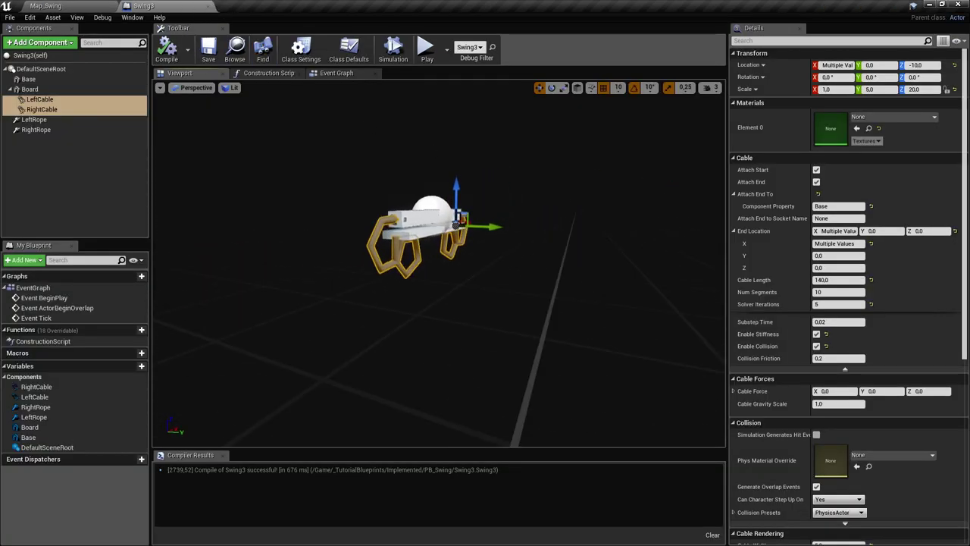
pyautogui.moveTo(504, 161); pyautogui.dragTo(487, 168)
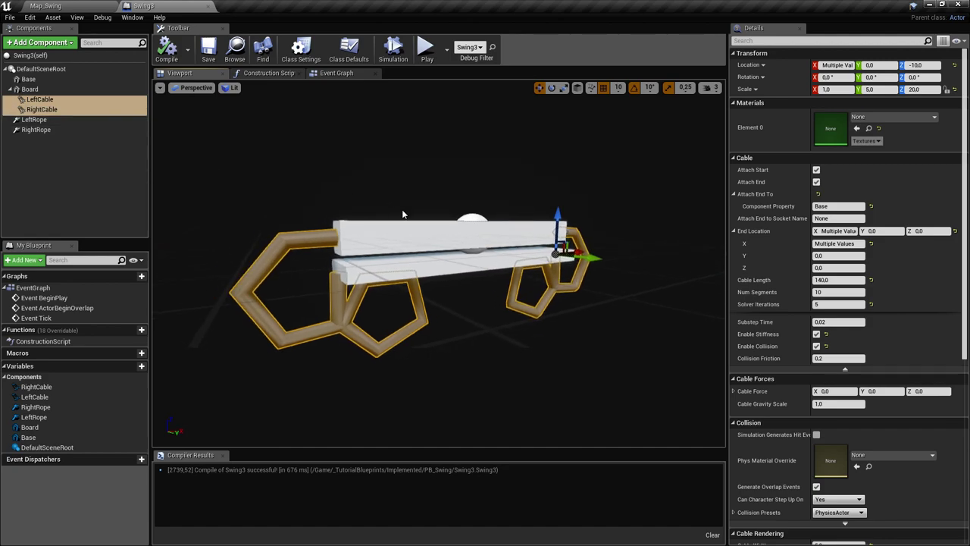
pyautogui.scroll(-4, 403, 215)
pyautogui.click(38, 130)
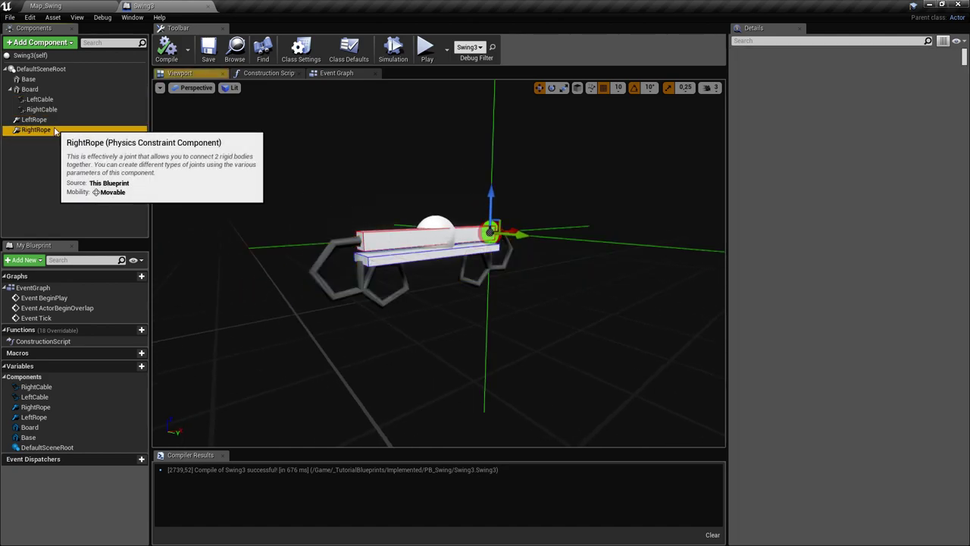
pyautogui.keyDown('ctrl'); pyautogui.click(36, 119); pyautogui.keyUp('ctrl')
pyautogui.moveTo(412, 220); pyautogui.dragTo(376, 221, button='right')
pyautogui.moveTo(464, 250); pyautogui.dragTo(485, 231, button='right')
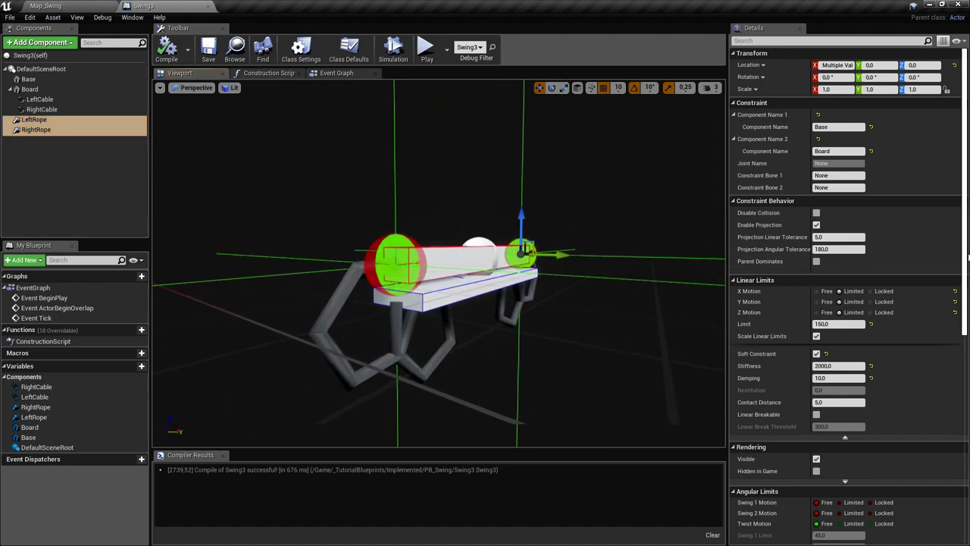
pyautogui.scroll(-6, 967, 257)
pyautogui.moveTo(439, 250); pyautogui.dragTo(402, 247, button='right')
# Play the Map_Swing level and pull the swing's board in different directions to test how freely it moves and tilts.
pyautogui.click(46, 6)
pyautogui.moveTo(507, 88); pyautogui.dragTo(507, 89, button='right')
pyautogui.click(474, 37)
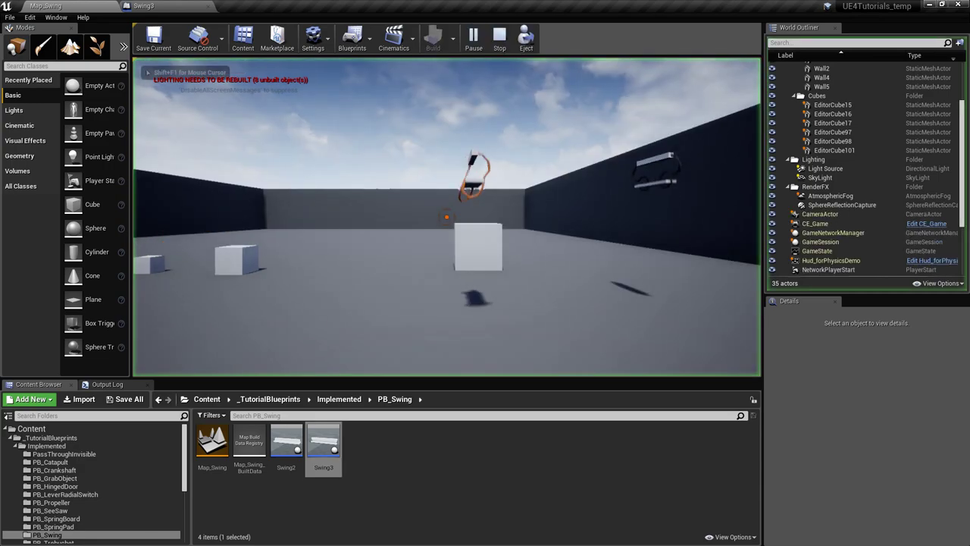
pyautogui.moveTo(446, 216); pyautogui.dragTo(446, 217)
pyautogui.press('d')
pyautogui.press('w')
pyautogui.press('d')
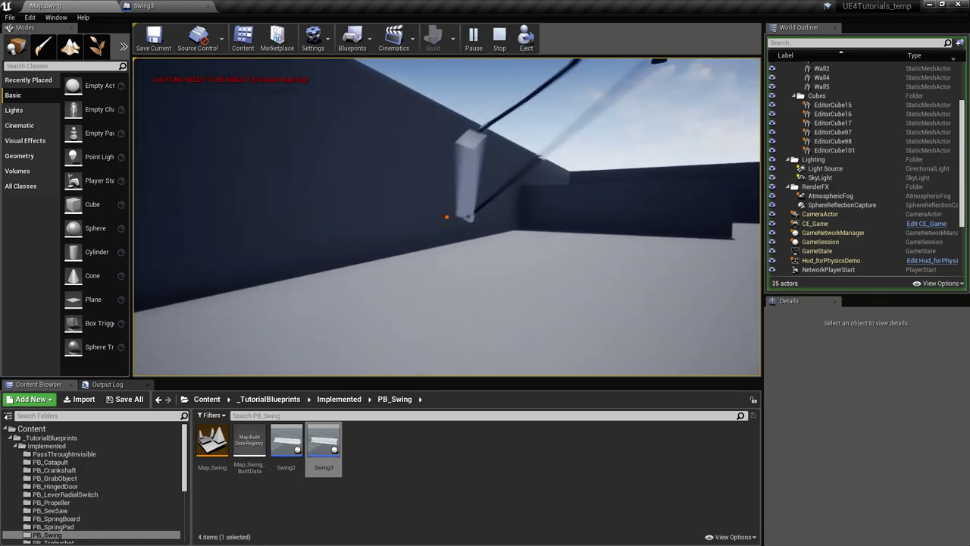
pyautogui.press('s')
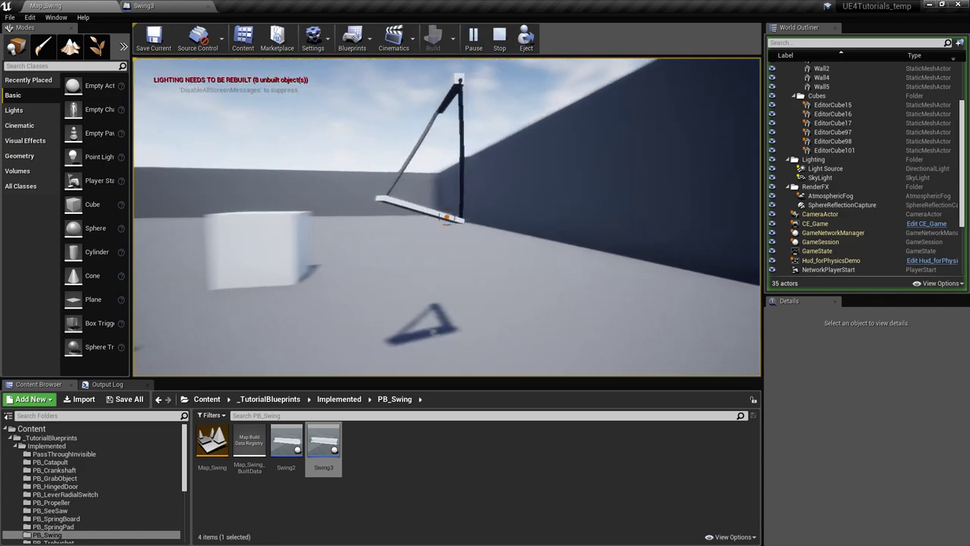
pyautogui.press('w')
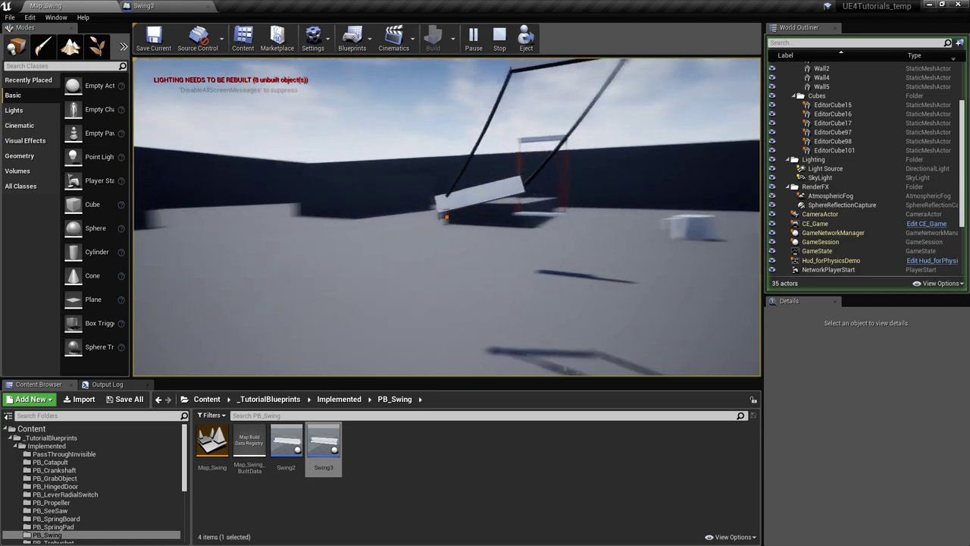
pyautogui.press('w')
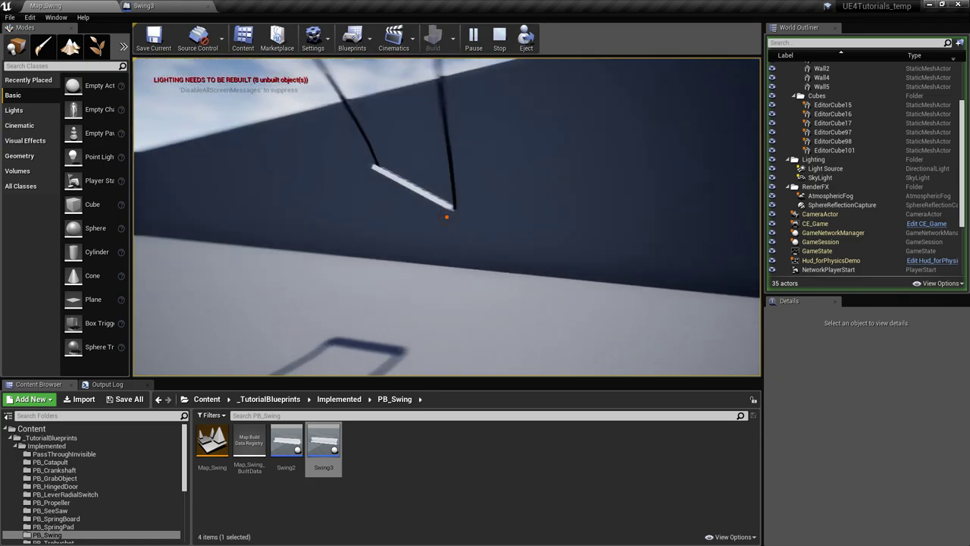
pyautogui.press('s')
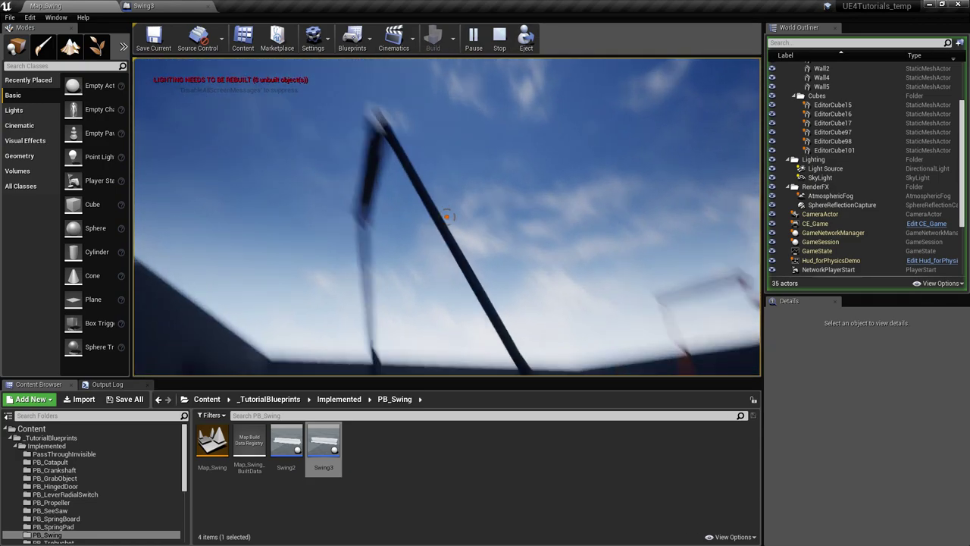
pyautogui.press('Escape')
# Lock Swing 2 Motion and Twist Motion on LeftRope and RightRope in Swing3, keeping Swing 1 Motion free.
pyautogui.click(180, 7)
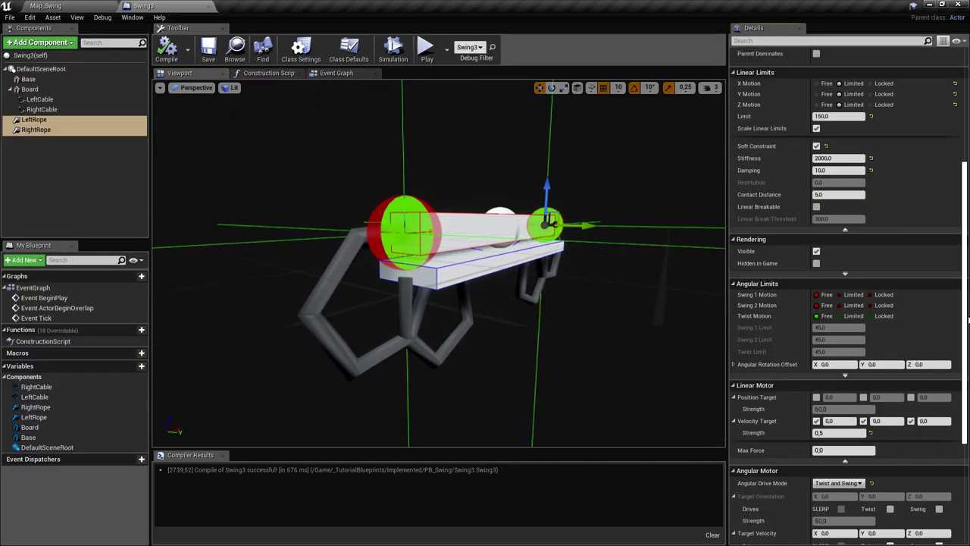
pyautogui.scroll(-1, 854, 280)
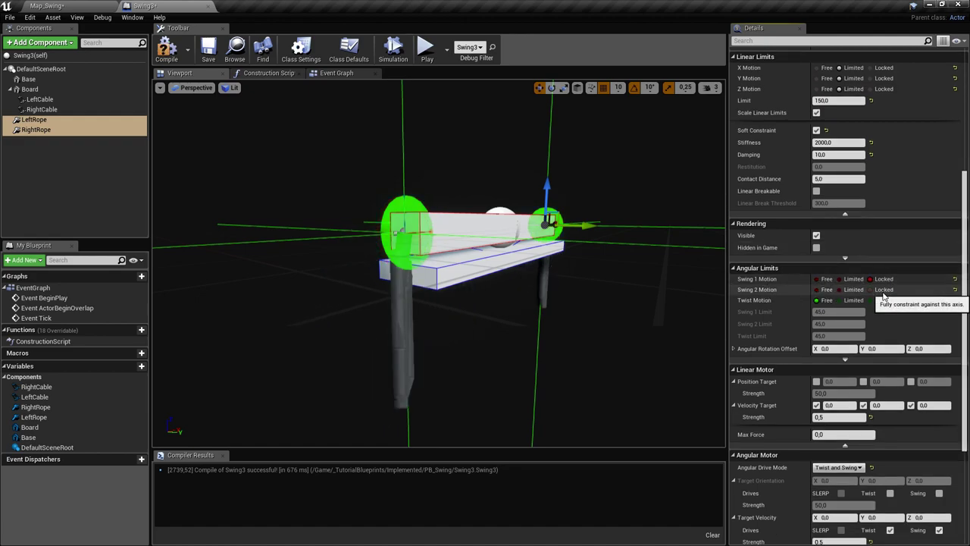
pyautogui.moveTo(693, 256)
pyautogui.mouseDown(button='right')
pyautogui.moveTo(651, 288)
pyautogui.moveTo(693, 255)
pyautogui.mouseUp(button='right')
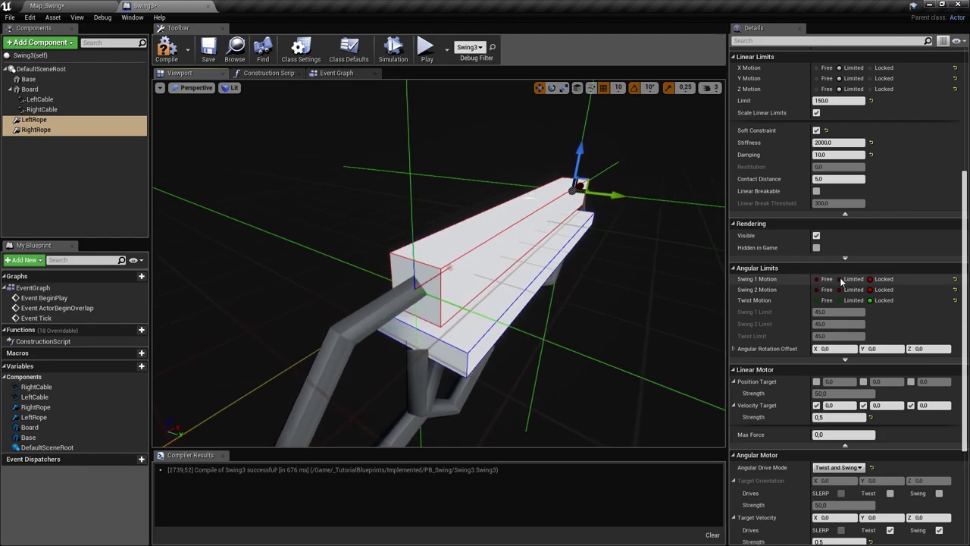
pyautogui.moveTo(693, 265)
pyautogui.mouseDown(button='right')
pyautogui.moveTo(652, 266)
pyautogui.moveTo(705, 281)
pyautogui.moveTo(682, 258)
pyautogui.mouseUp(button='right')
pyautogui.moveTo(318, 303); pyautogui.dragTo(331, 303, button='right')
pyautogui.moveTo(459, 310); pyautogui.dragTo(459, 247, button='right')
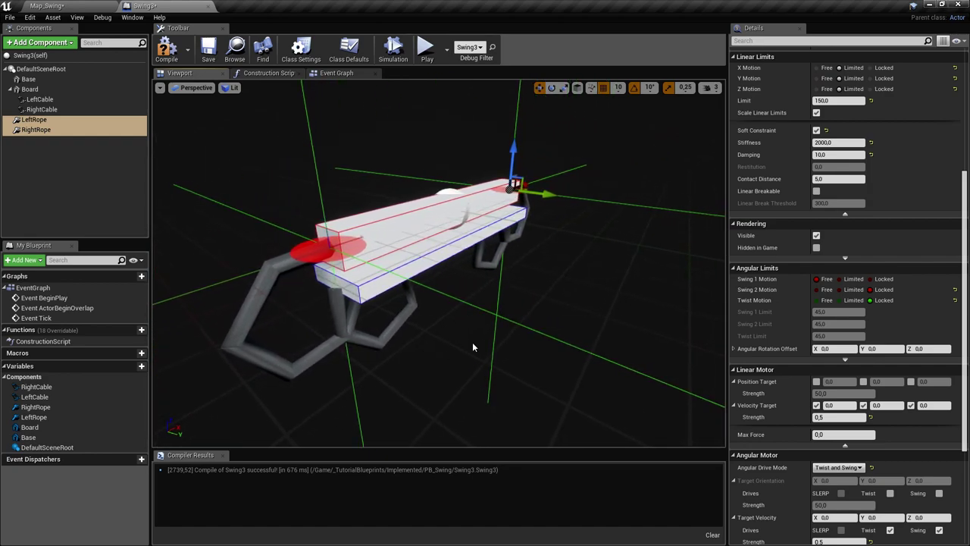
# Set Swing 1 Motion to Limited with a Swing 1 Limit of 150 on LeftRope and RightRope, and inspect the resulting red limit shape.
pyautogui.moveTo(398, 245); pyautogui.dragTo(386, 242)
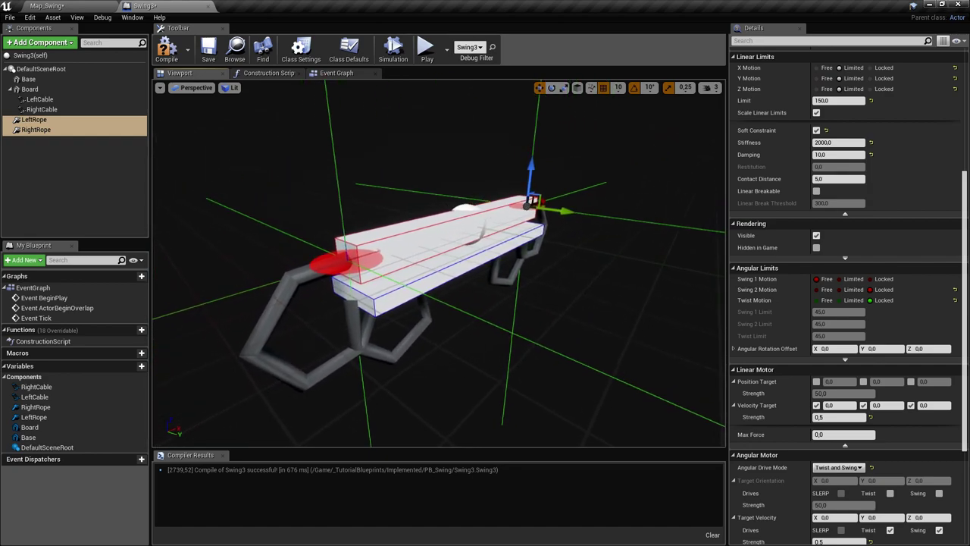
pyautogui.click(849, 289)
pyautogui.click(848, 279)
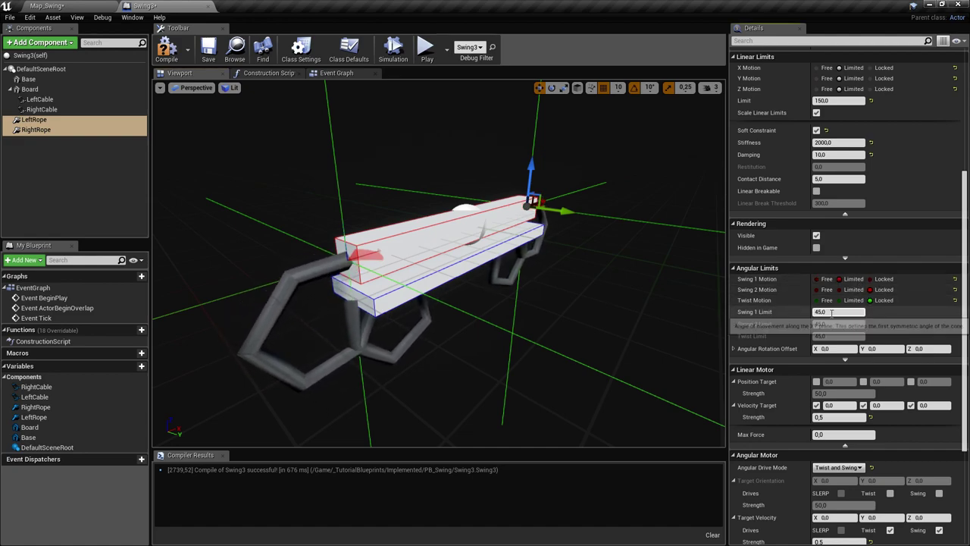
pyautogui.click(830, 312)
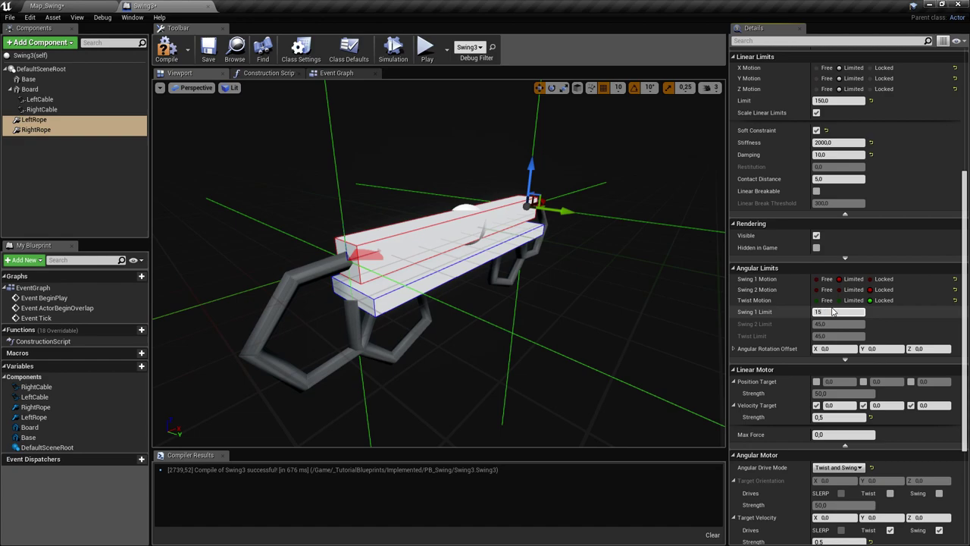
pyautogui.press('Return')
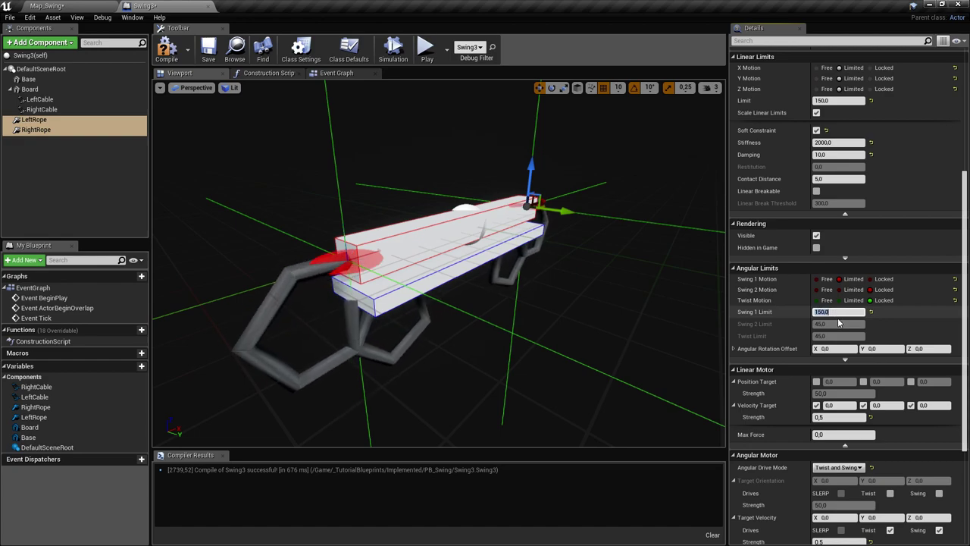
pyautogui.moveTo(709, 305); pyautogui.dragTo(758, 314, button='right')
pyautogui.moveTo(530, 258); pyautogui.dragTo(390, 235, button='right')
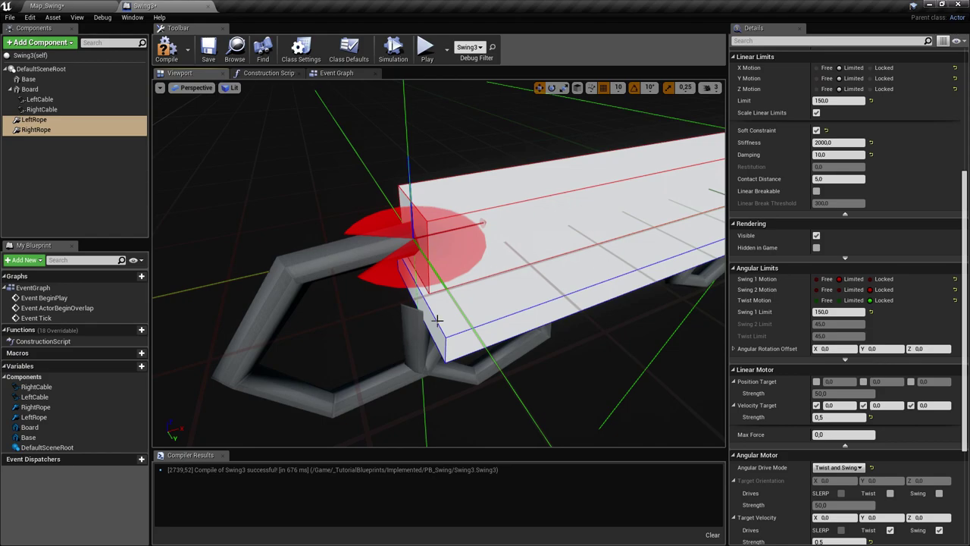
pyautogui.moveTo(425, 277); pyautogui.dragTo(533, 306)
pyautogui.moveTo(578, 364); pyautogui.dragTo(528, 322)
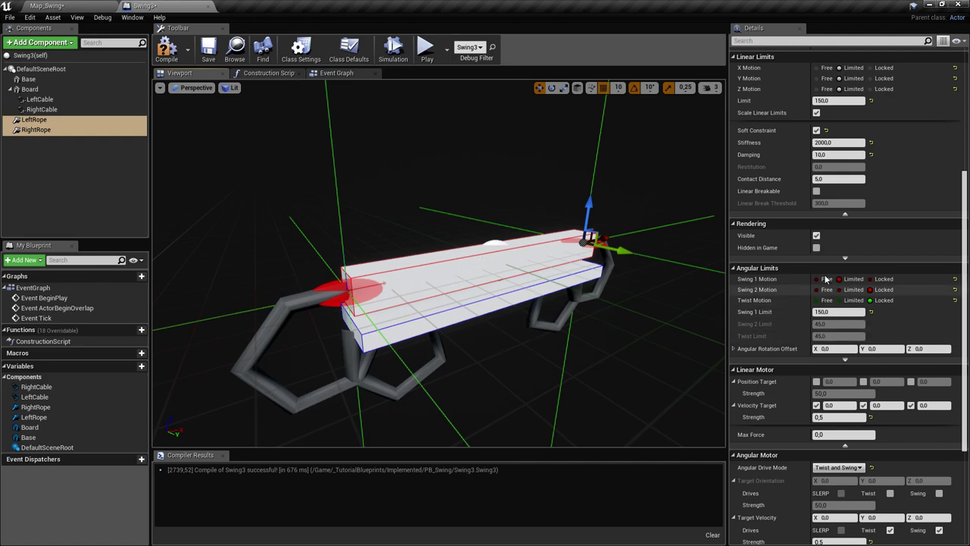
# Set Swing 2 Motion and Twist Motion to Free on LeftRope and RightRope, and save the Swing3 blueprint.
pyautogui.click(819, 300)
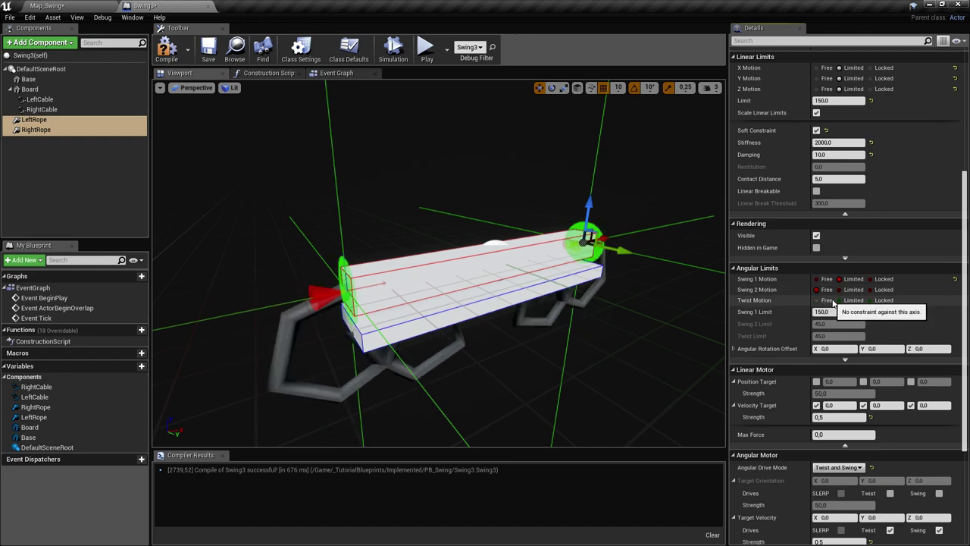
pyautogui.moveTo(543, 303); pyautogui.dragTo(502, 323, button='right')
pyautogui.hotkey('ctrl', 's')
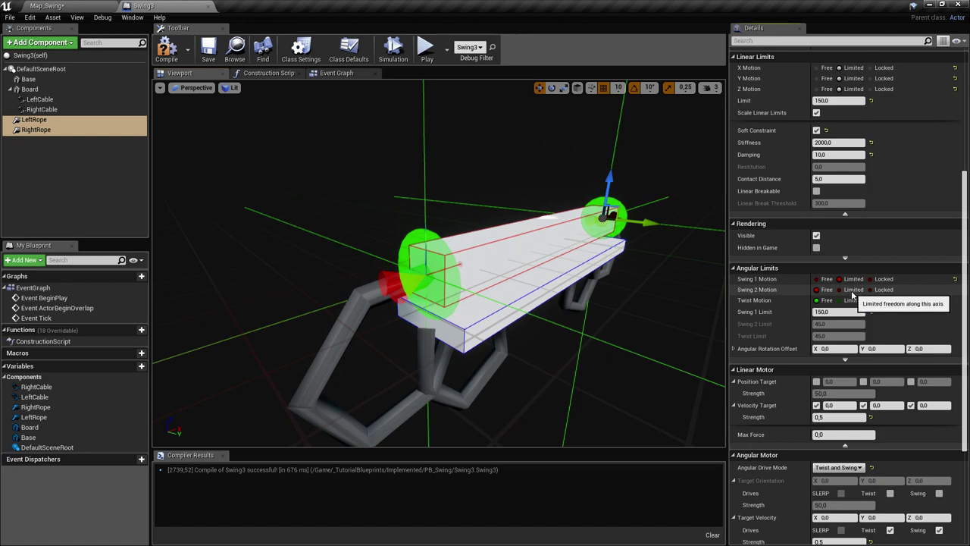
# Lock Swing 1 Motion and Twist Motion on both ropes and switch Swing 2 Motion between Limited and Locked to compare its limit shape.
pyautogui.click(852, 291)
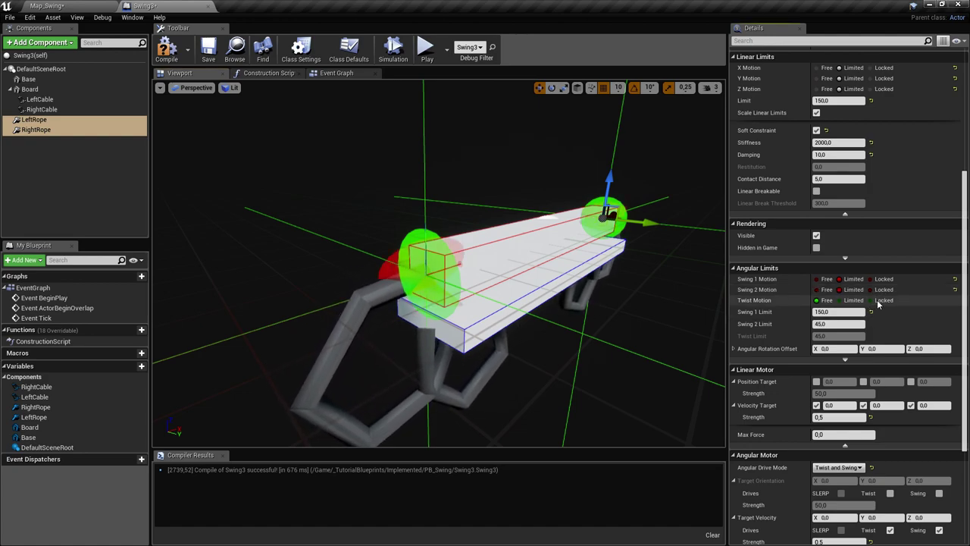
pyautogui.click(882, 300)
pyautogui.click(881, 279)
pyautogui.click(881, 289)
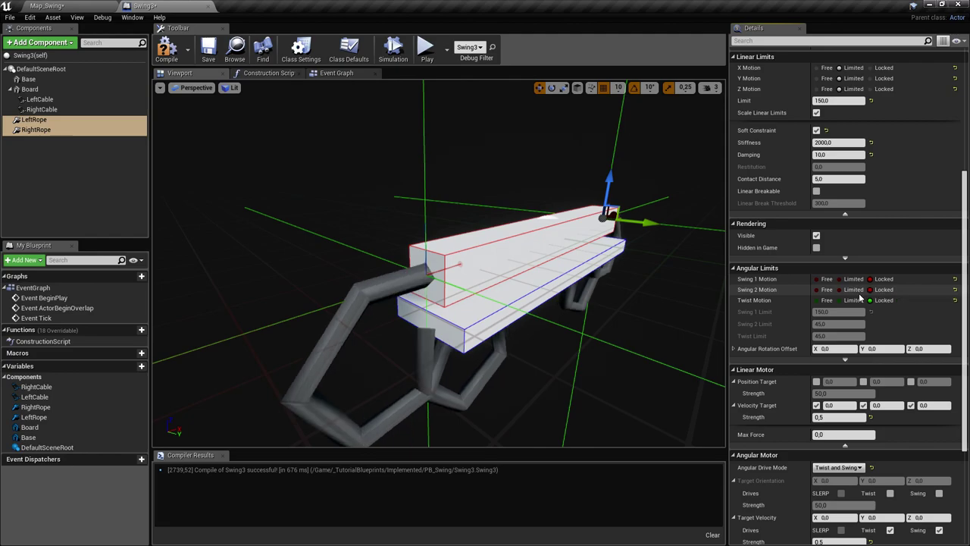
pyautogui.click(853, 289)
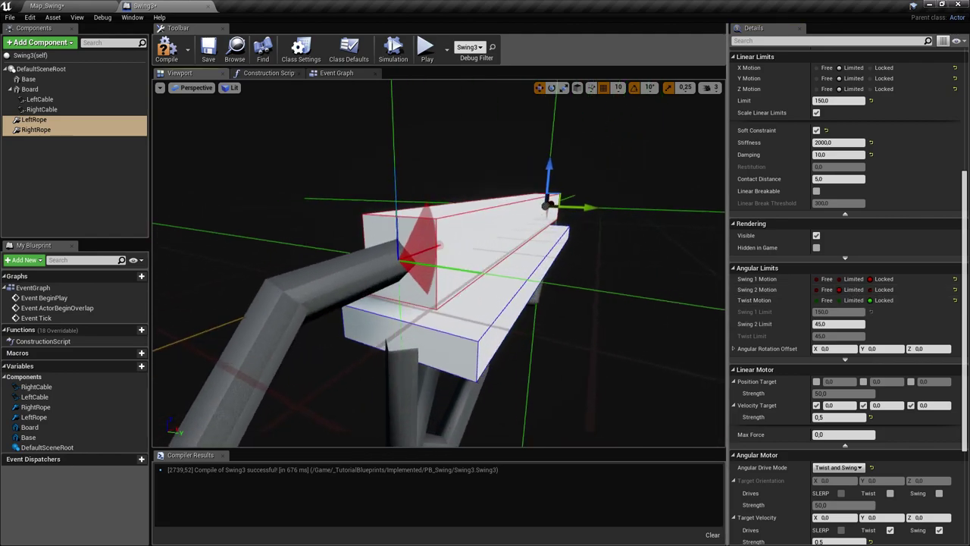
pyautogui.click(881, 289)
# Set Twist Motion and Swing 1 Motion to Limited on LeftRope and RightRope.
pyautogui.click(852, 301)
pyautogui.moveTo(442, 256); pyautogui.dragTo(540, 257, button='right')
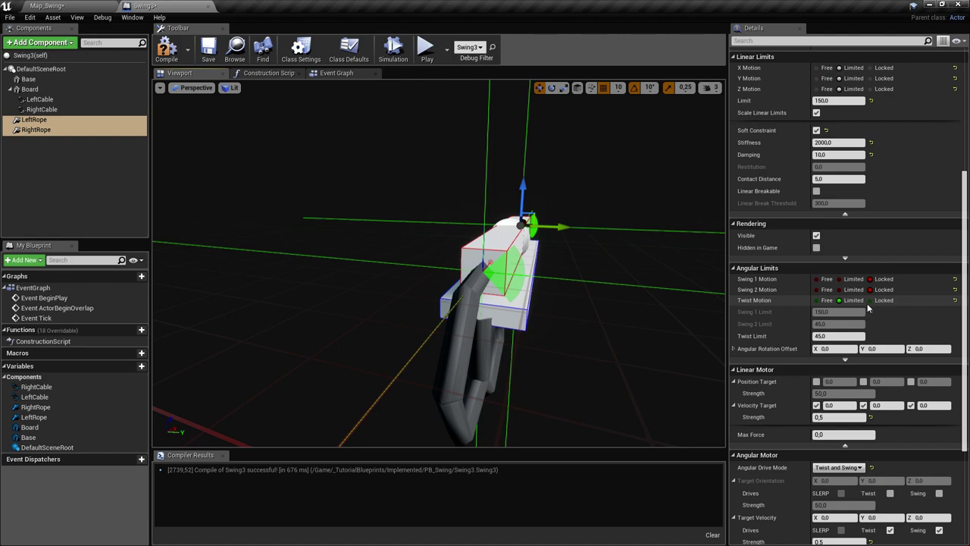
pyautogui.click(827, 335)
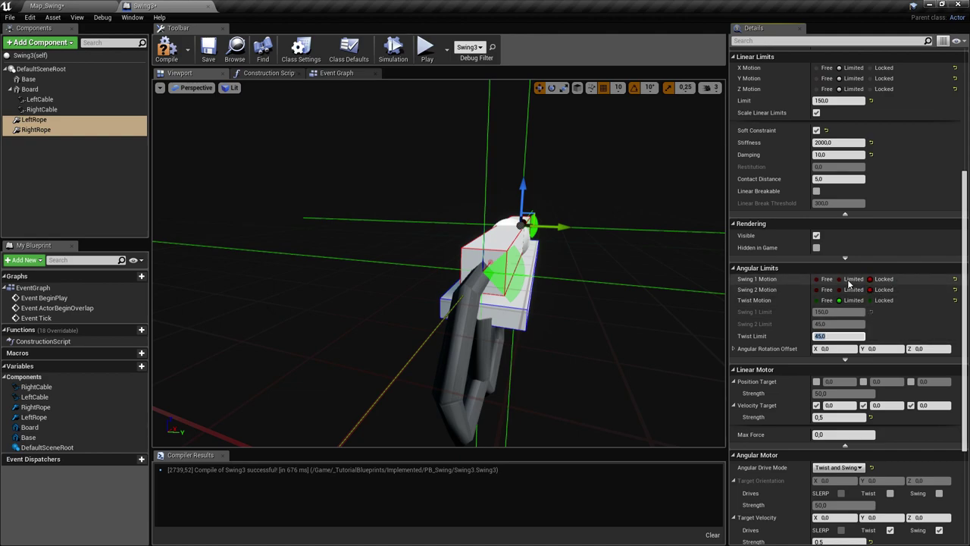
pyautogui.click(849, 279)
pyautogui.moveTo(598, 315); pyautogui.dragTo(643, 303, button='right')
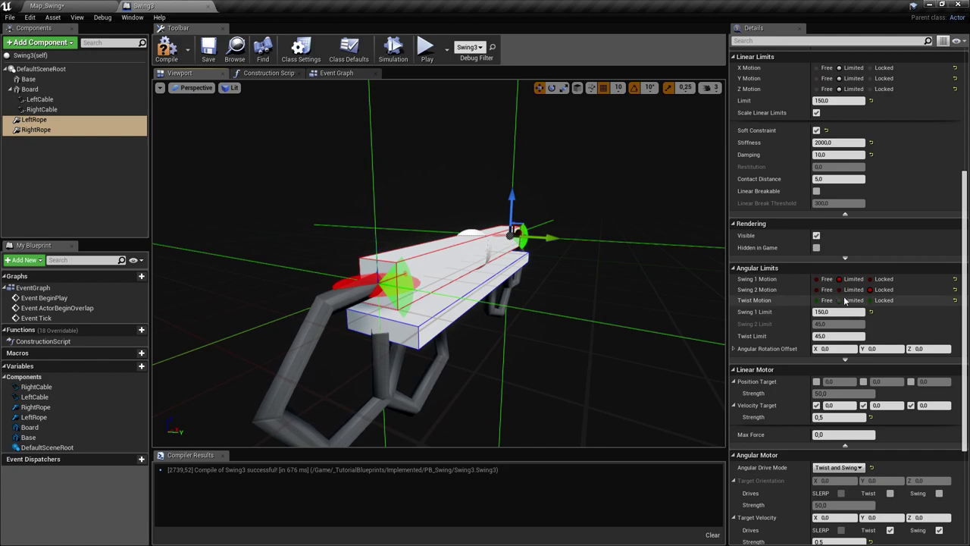
# Set Swing 2 Motion to Free on LeftRope and RightRope, and save and compile the Swing3 blueprint.
pyautogui.click(820, 289)
pyautogui.moveTo(479, 262); pyautogui.dragTo(600, 229, button='right')
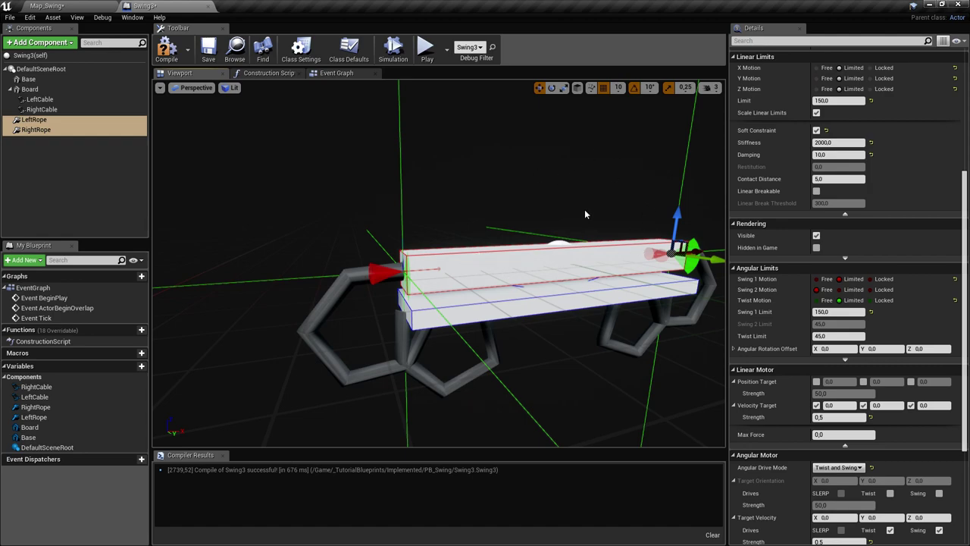
pyautogui.moveTo(642, 251); pyautogui.dragTo(674, 251, button='right')
pyautogui.hotkey('ctrl', 's')
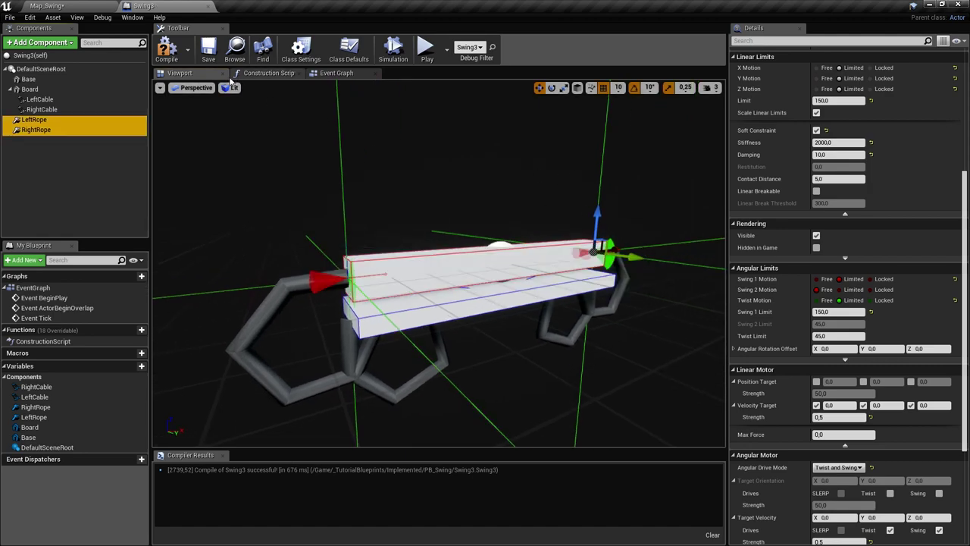
pyautogui.click(164, 50)
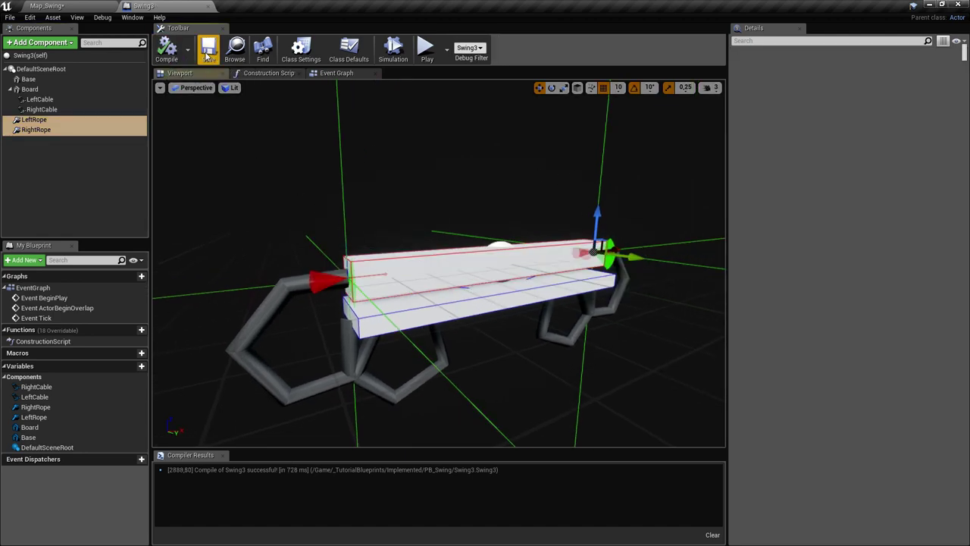
# Play the Map_Swing level and pull the swing's board around to test the new angular limits, and stop playing.
pyautogui.click(62, 8)
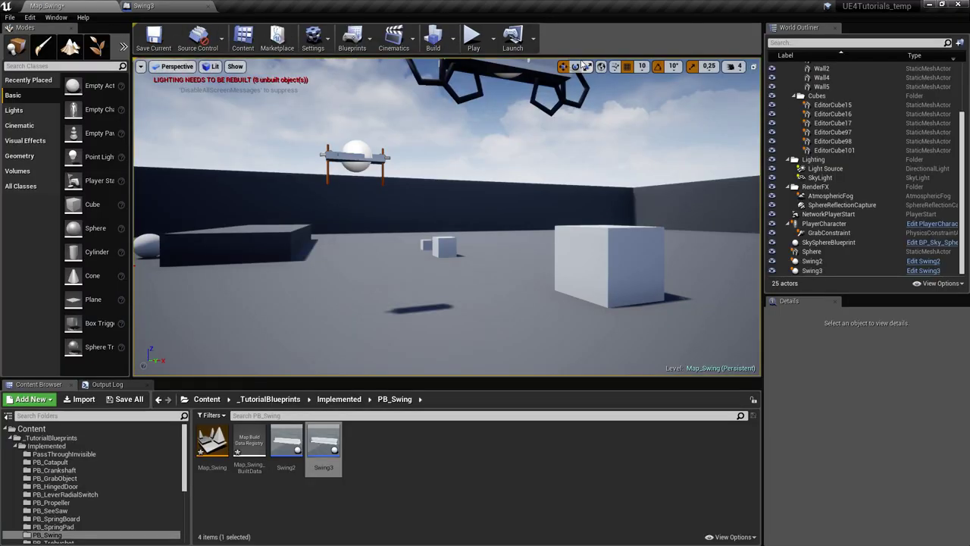
pyautogui.click(478, 50)
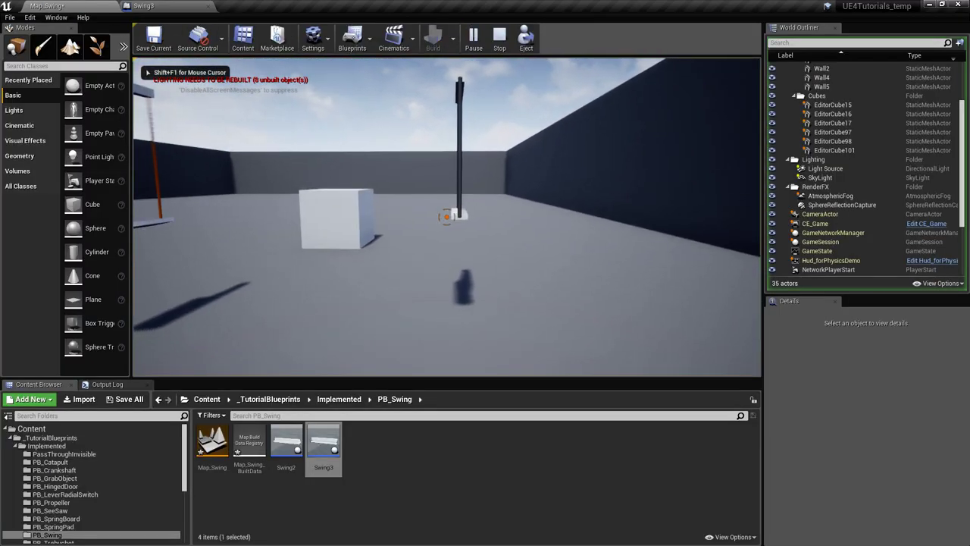
pyautogui.press('d')
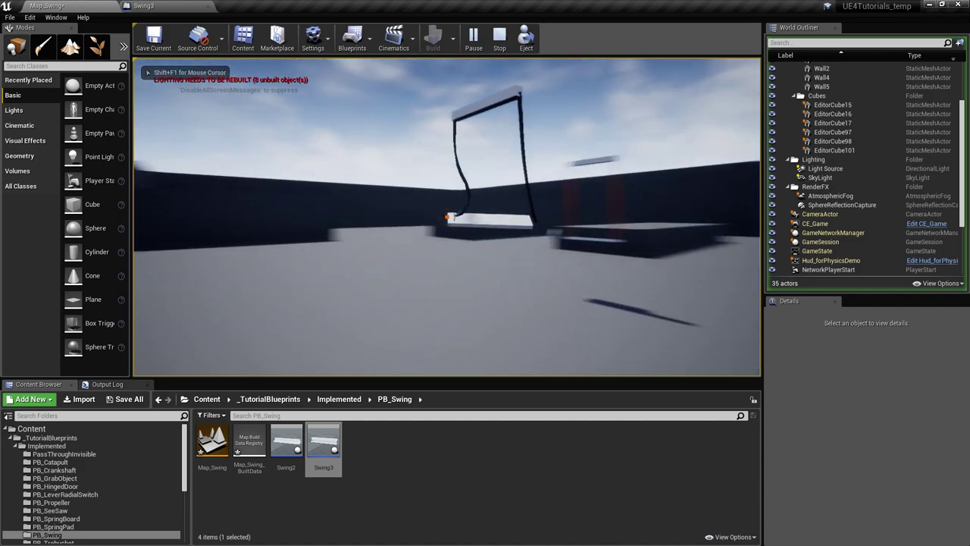
pyautogui.press('d')
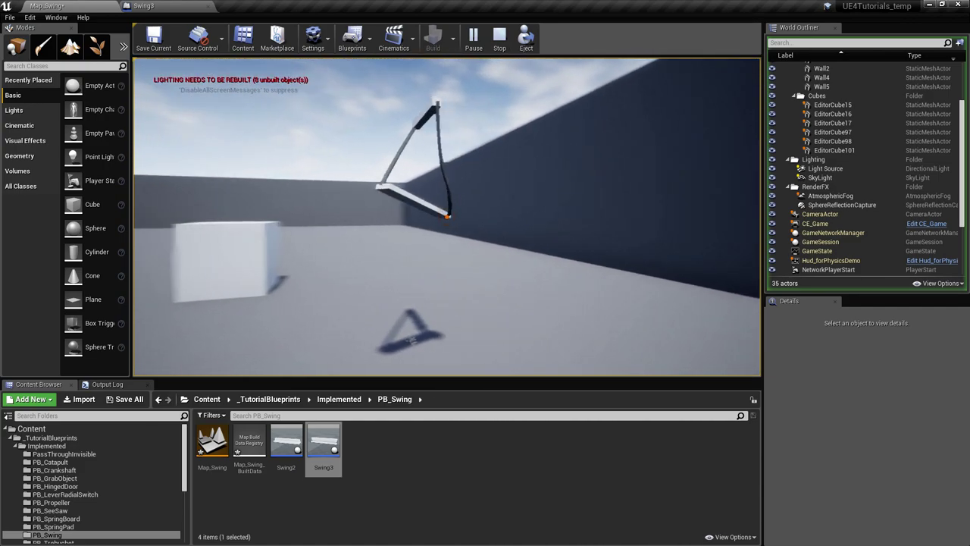
pyautogui.press('d')
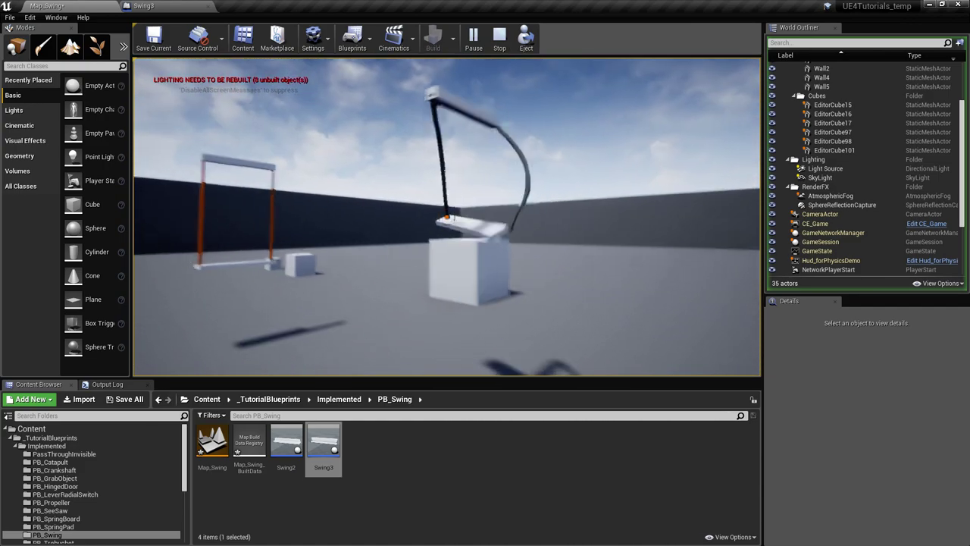
pyautogui.press('d')
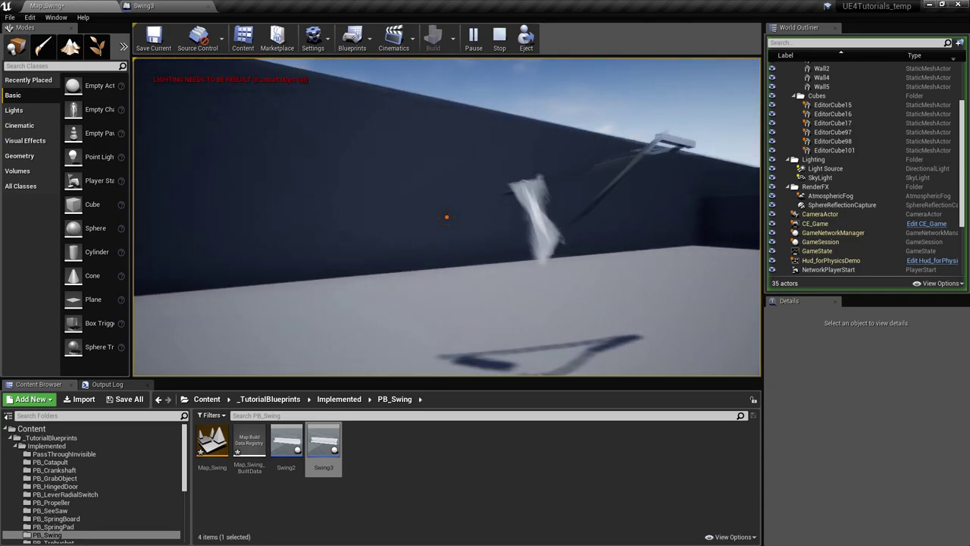
pyautogui.press('a')
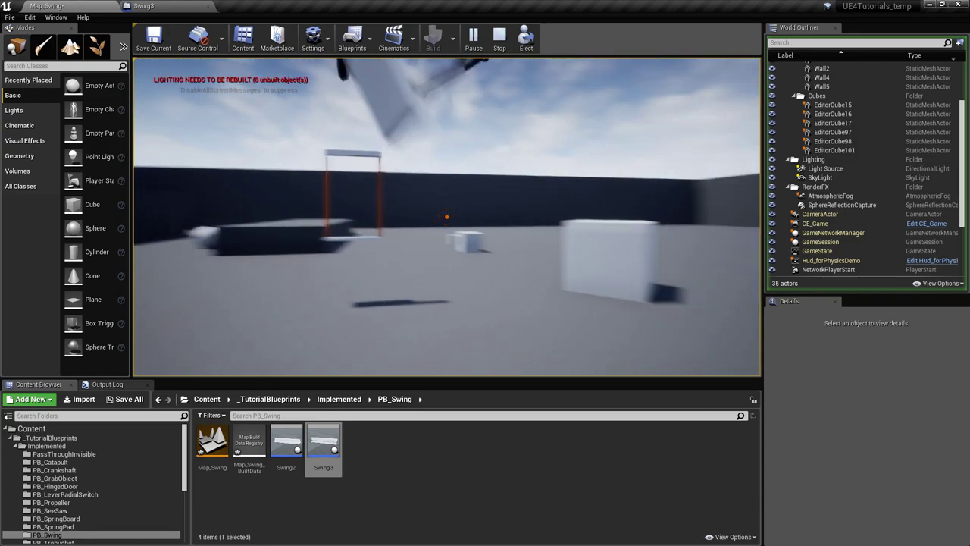
pyautogui.press('a')
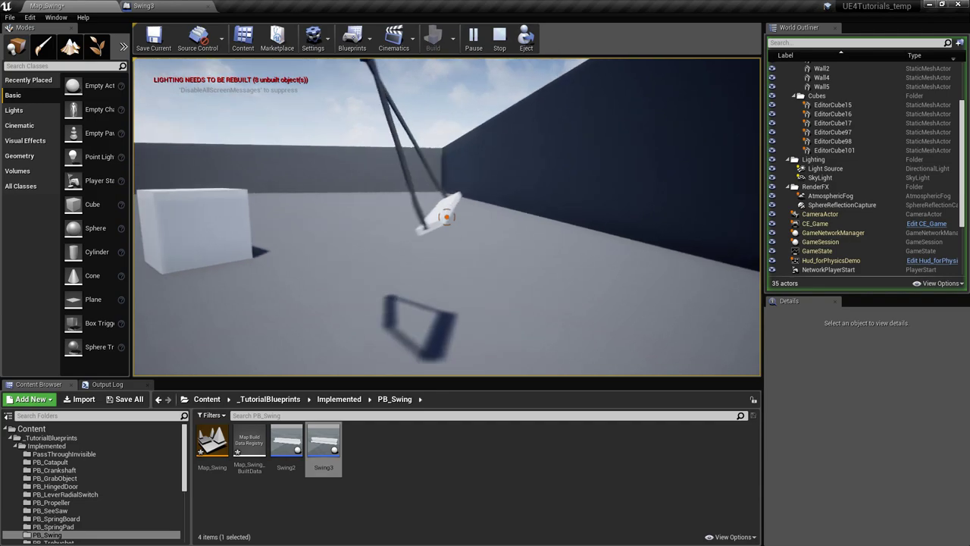
pyautogui.press('Escape')
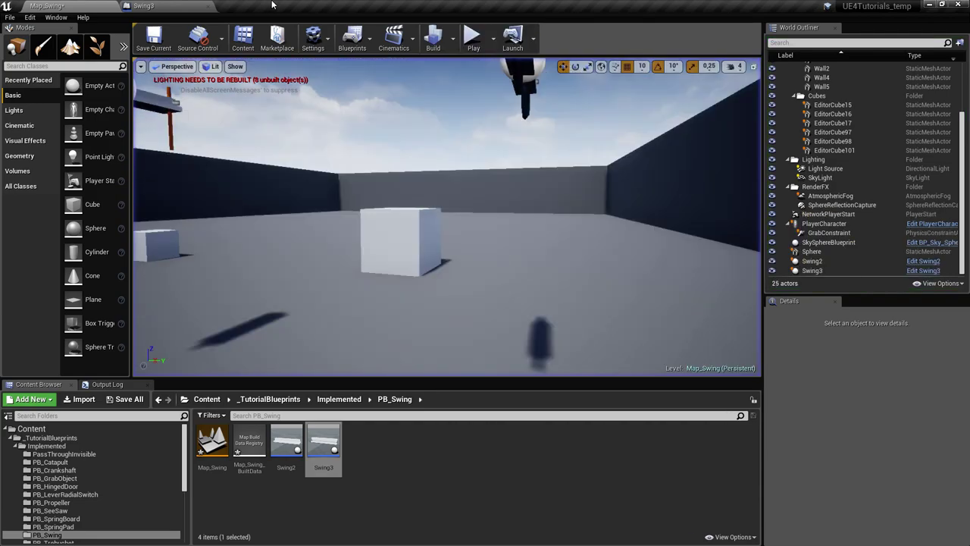
# Set the Y scale of the Board in the Swing3 blueprint to 0,4.
pyautogui.click(151, 5)
pyautogui.click(30, 89)
pyautogui.moveTo(376, 158); pyautogui.dragTo(724, 188, button='right')
pyautogui.press('a')
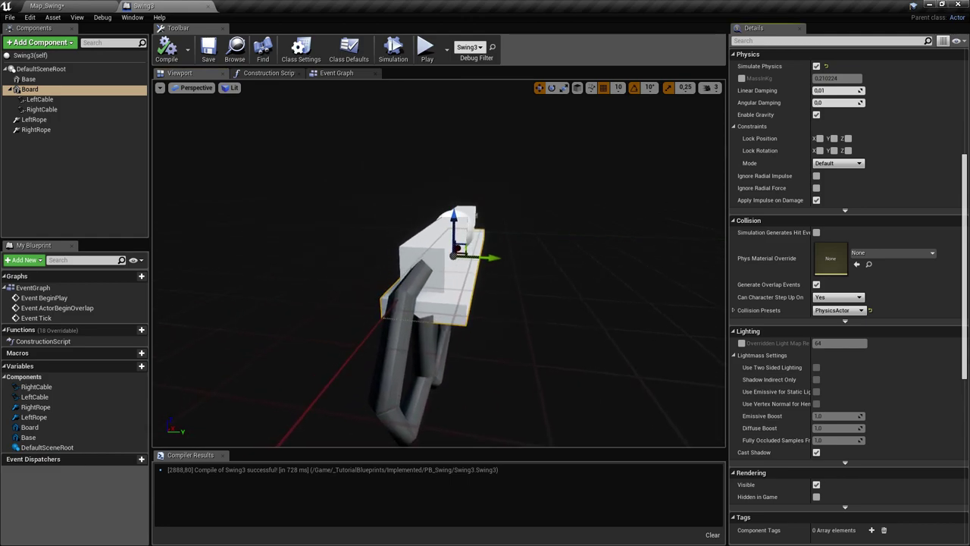
pyautogui.moveTo(965, 184); pyautogui.dragTo(952, 84)
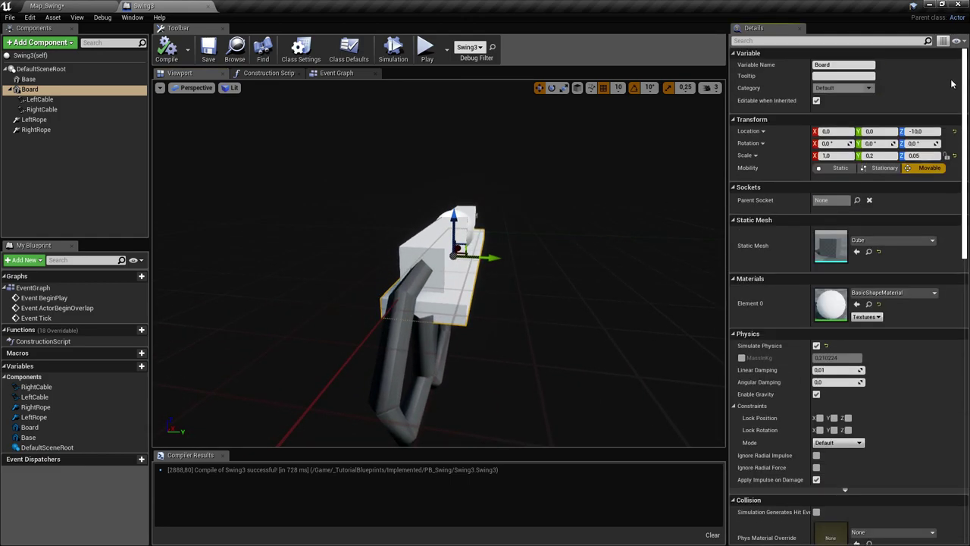
pyautogui.click(887, 156)
pyautogui.write('0,4')
pyautogui.press('Return')
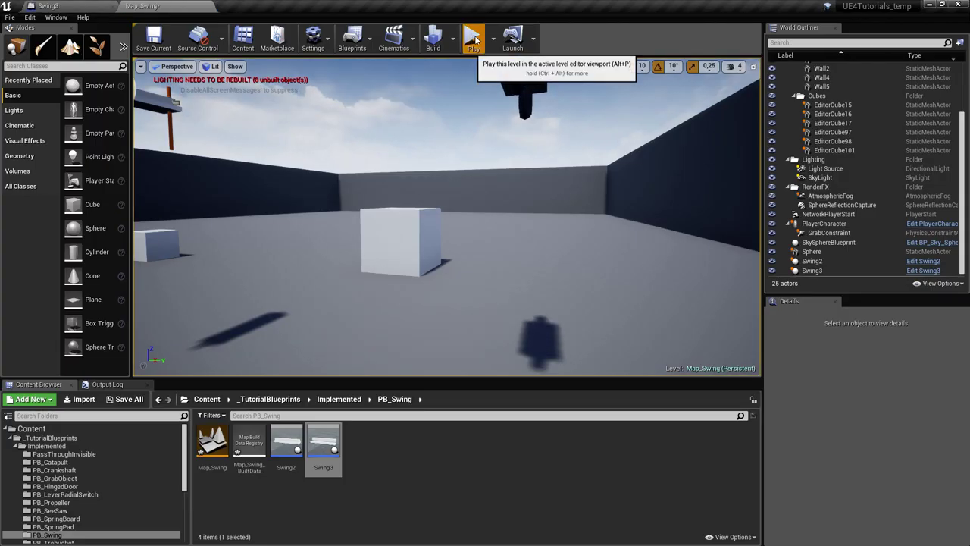
# Play Map_Swing to grab and release the widened board repeatedly, testing how it swings and tilts, and stop playing.
pyautogui.click(473, 38)
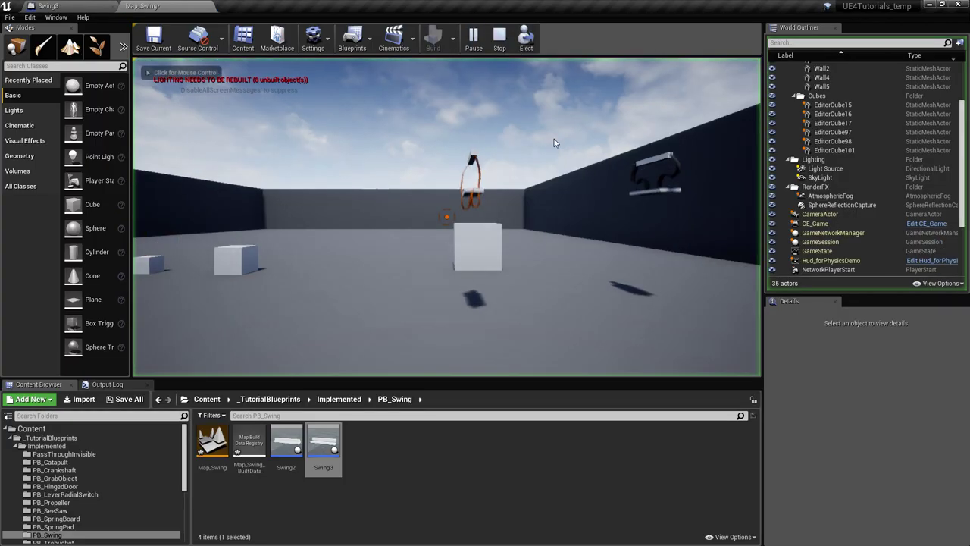
pyautogui.press('d')
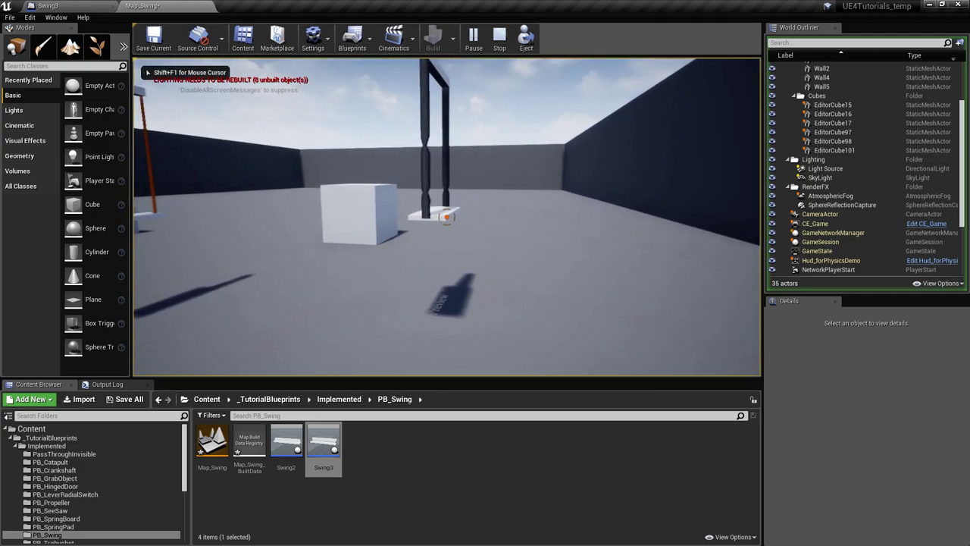
pyautogui.click(446, 216)
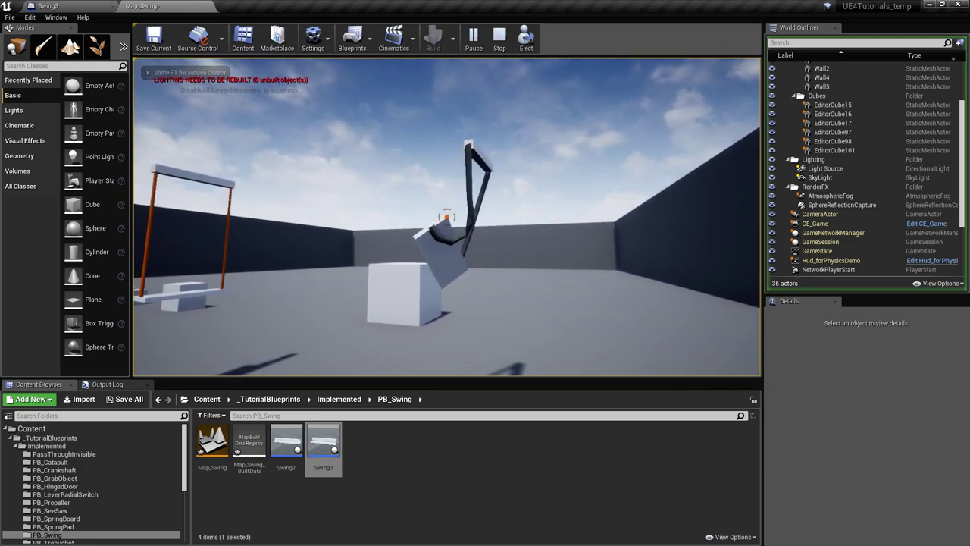
pyautogui.click(447, 217)
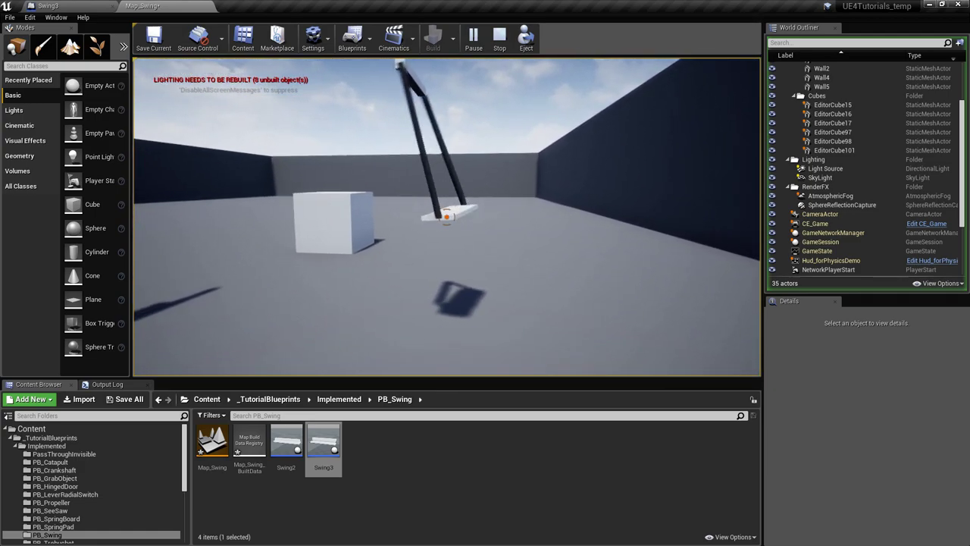
pyautogui.click(447, 216)
pyautogui.click(447, 217)
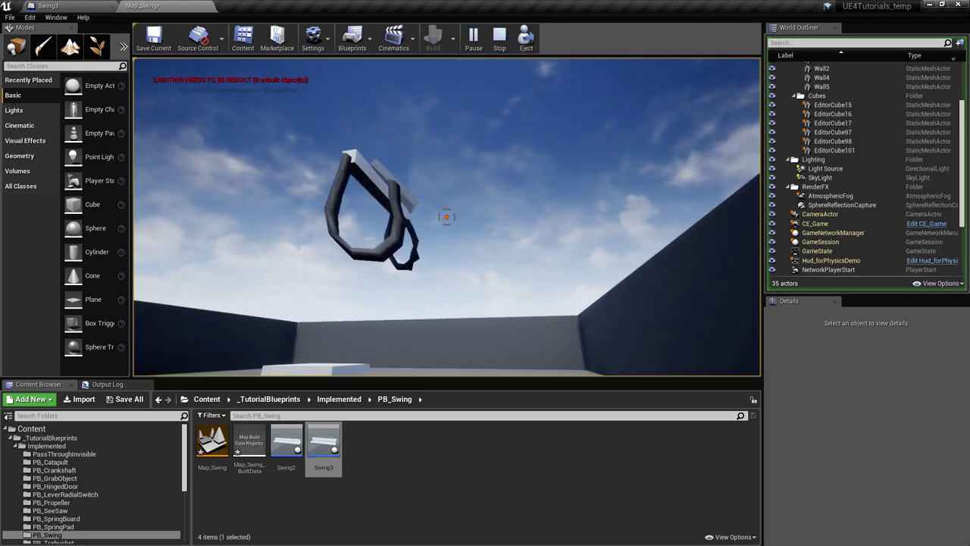
pyautogui.press('Escape')
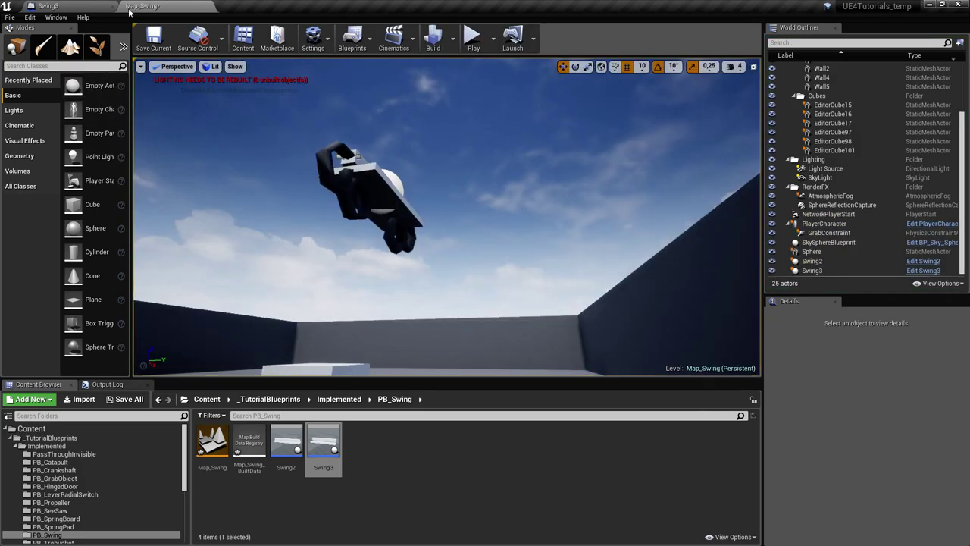
# Set Twist Motion to Free on LeftRope and RightRope in the Swing3 blueprint and inspect their constraint limits.
pyautogui.click(85, 5)
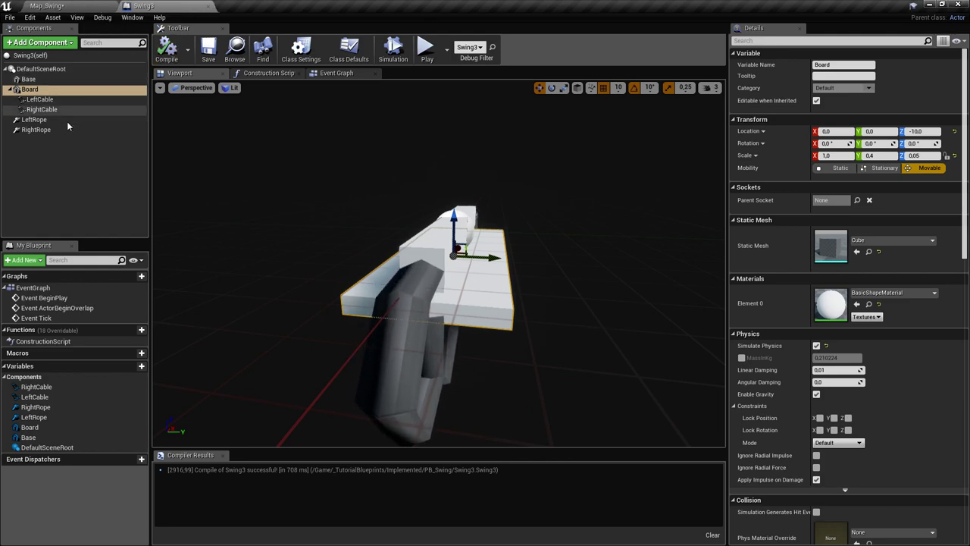
pyautogui.keyDown('ctrl'); pyautogui.click(35, 130); pyautogui.keyUp('ctrl')
pyautogui.scroll(-10, 834, 303)
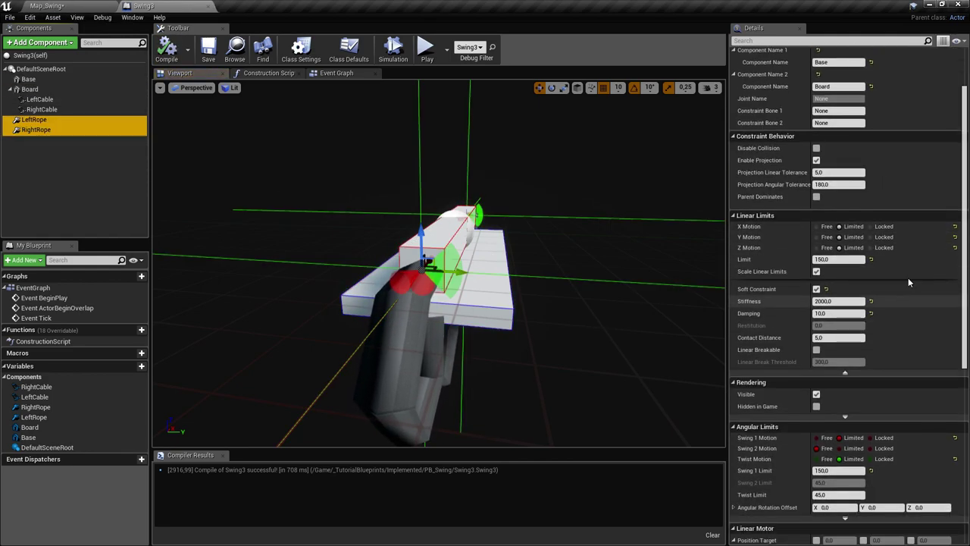
pyautogui.scroll(-2, 852, 340)
pyautogui.scroll(-1, 822, 323)
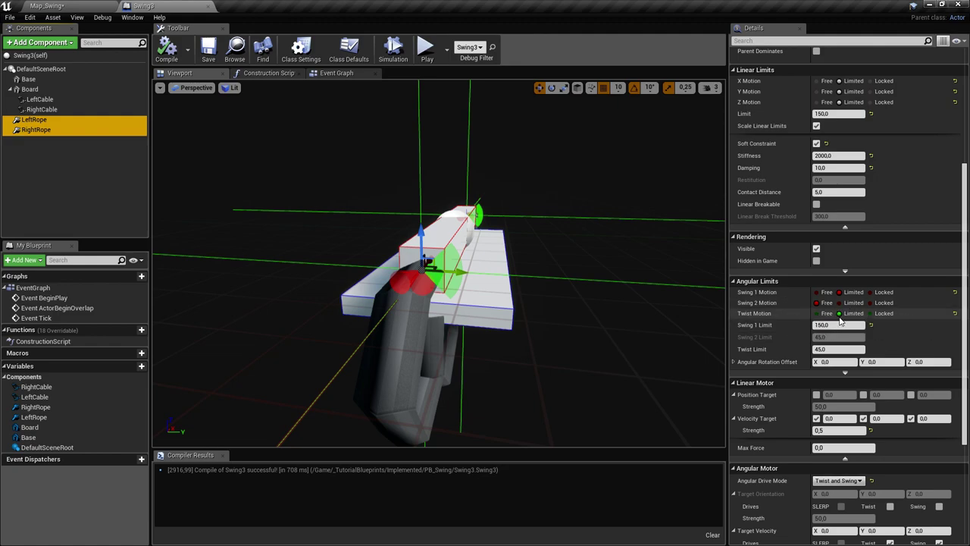
pyautogui.click(827, 314)
pyautogui.keyDown('alt'); pyautogui.moveTo(426, 386); pyautogui.dragTo(288, 364); pyautogui.keyUp('alt')
pyautogui.moveTo(564, 312); pyautogui.dragTo(587, 277, button='right')
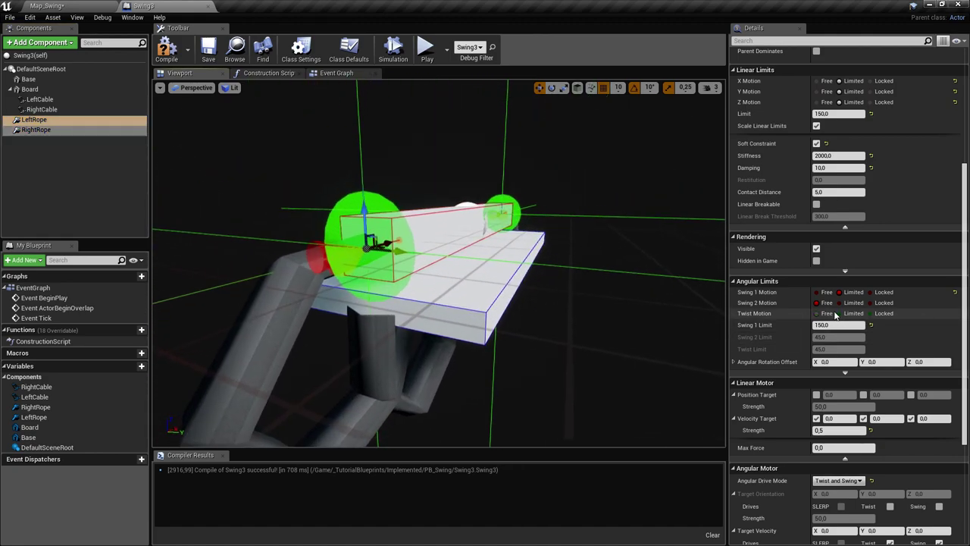
pyautogui.moveTo(438, 263); pyautogui.dragTo(485, 242, button='right')
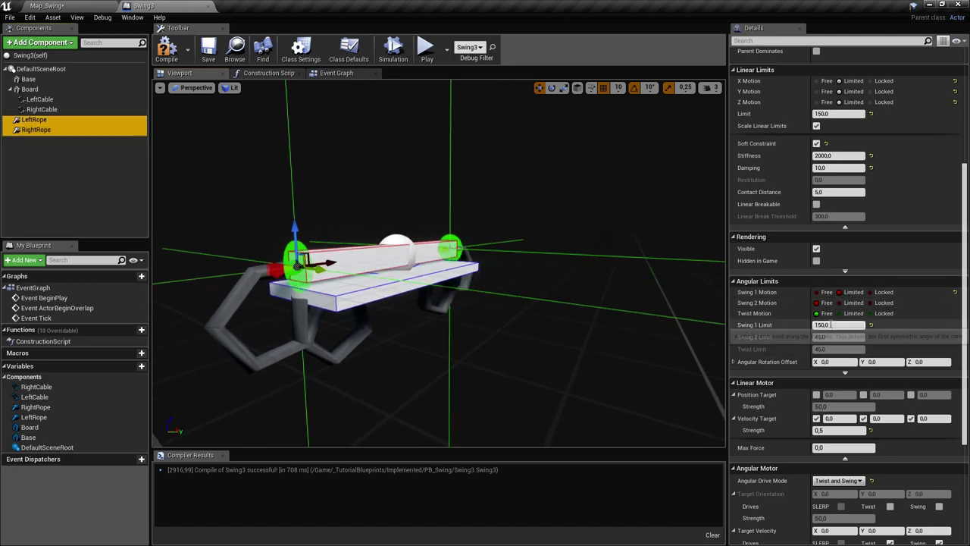
pyautogui.moveTo(530, 303); pyautogui.dragTo(470, 303, button='right')
pyautogui.moveTo(576, 307); pyautogui.dragTo(580, 305, button='right')
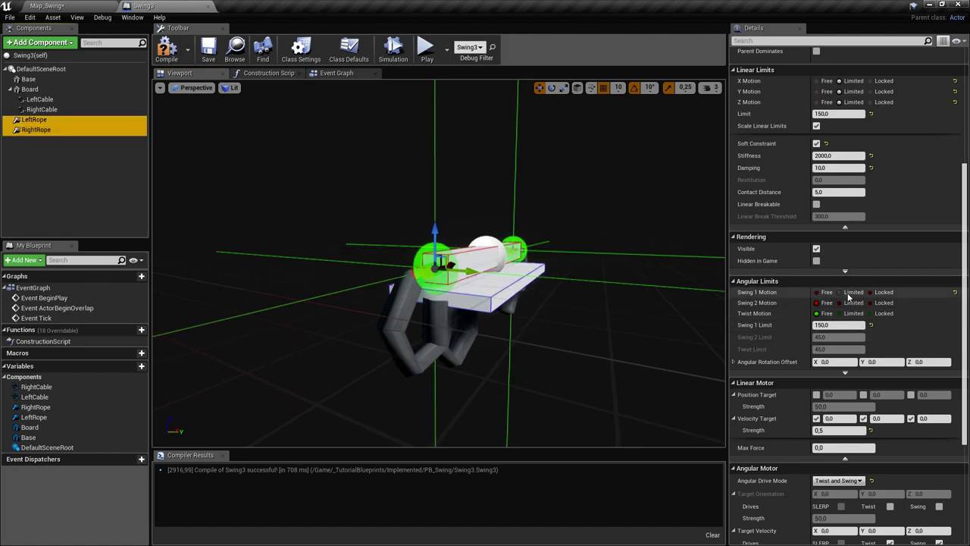
# Set both ropes' linear and angular motor velocity strengths to 10,0, compile and save Swing3, and test it briefly in Map_Swing.
pyautogui.scroll(-5, 898, 359)
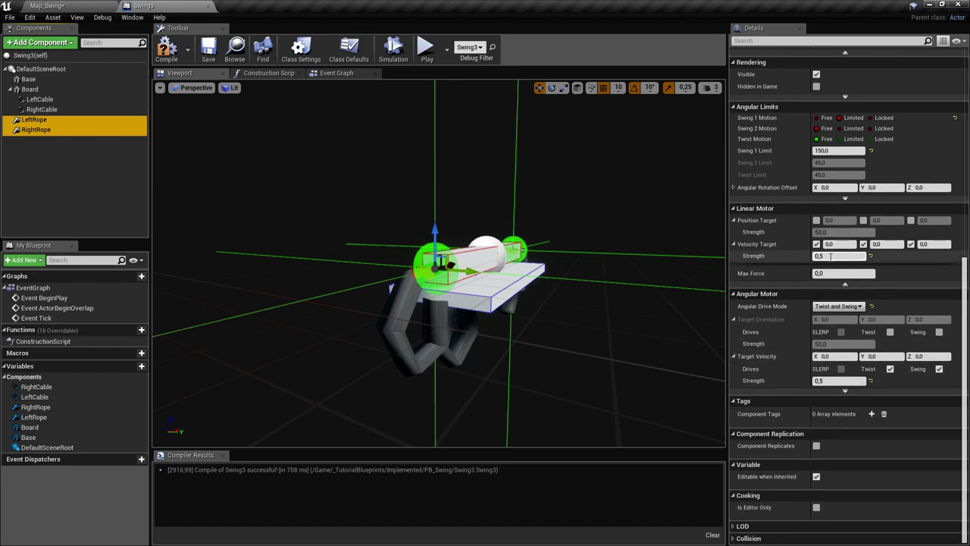
pyautogui.scroll(3, 868, 380)
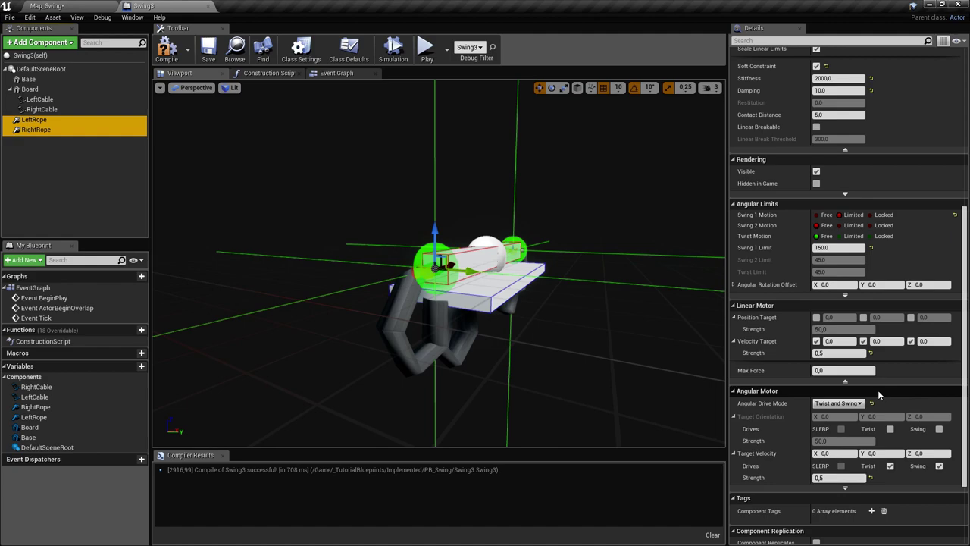
pyautogui.scroll(-1, 829, 368)
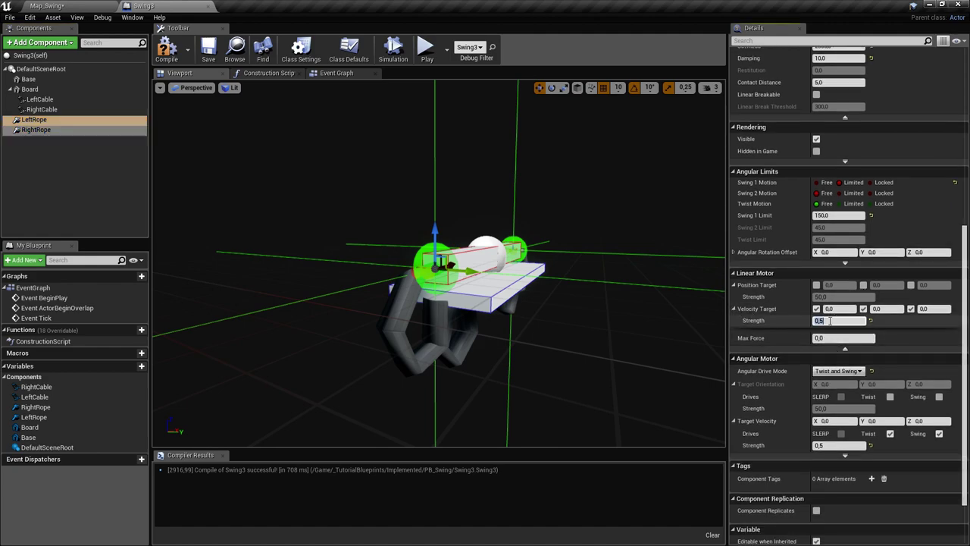
pyautogui.write('0')
pyautogui.press('Return')
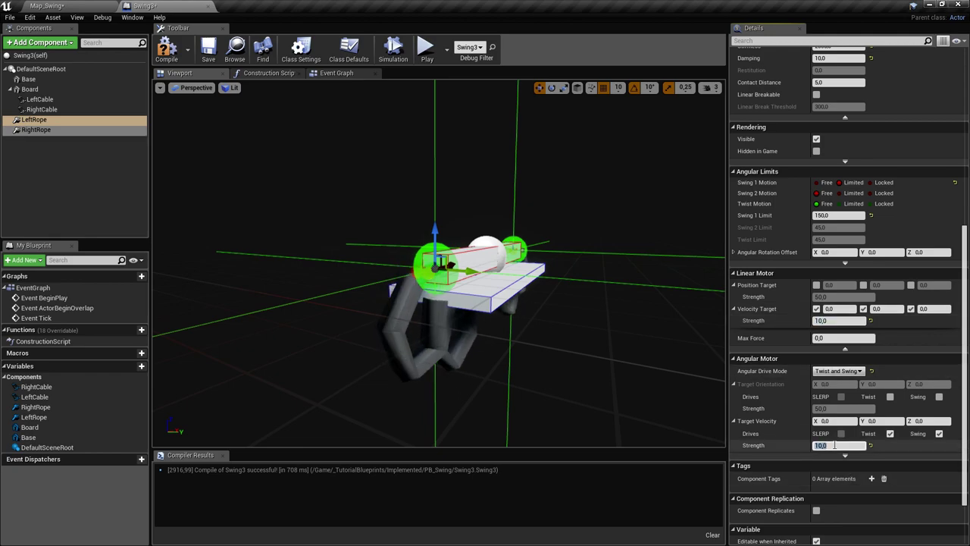
pyautogui.click(164, 58)
pyautogui.click(209, 50)
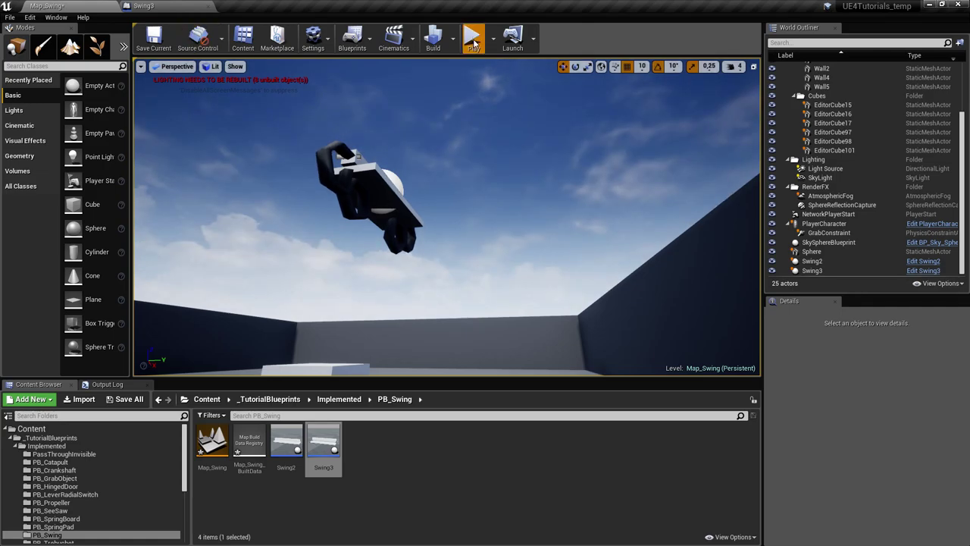
pyautogui.click(473, 40)
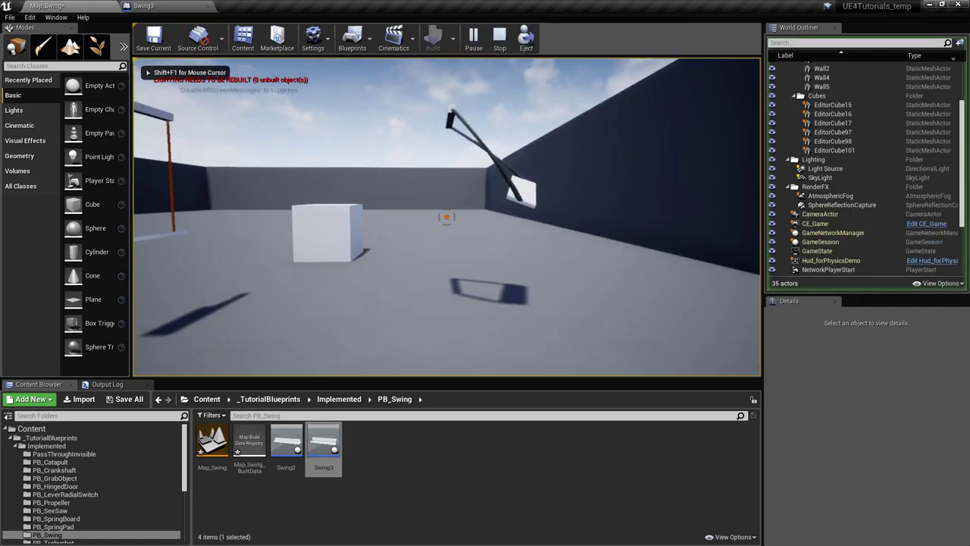
pyautogui.press('Escape')
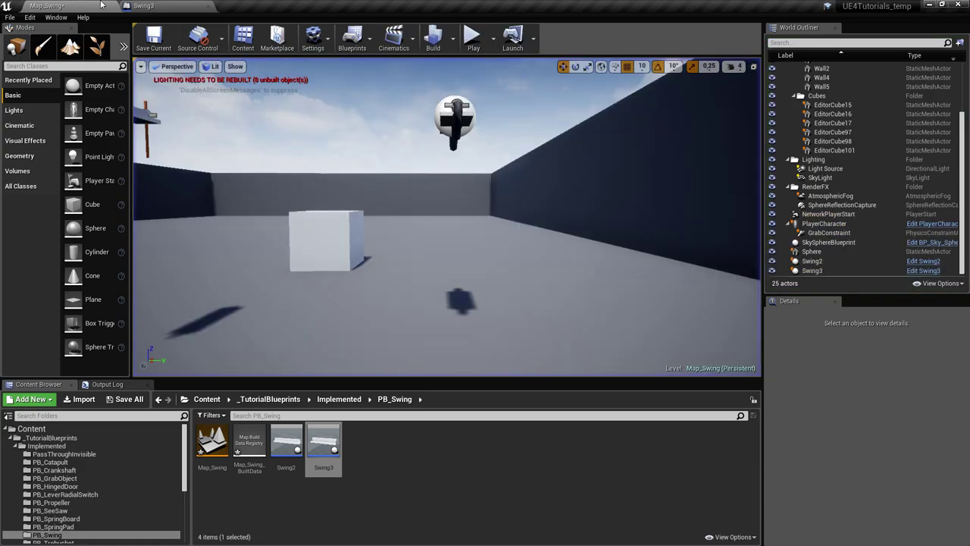
# Set the linear motor's Velocity Target strength on both ropes to 0,5 and save the Swing3 blueprint.
pyautogui.click(144, 5)
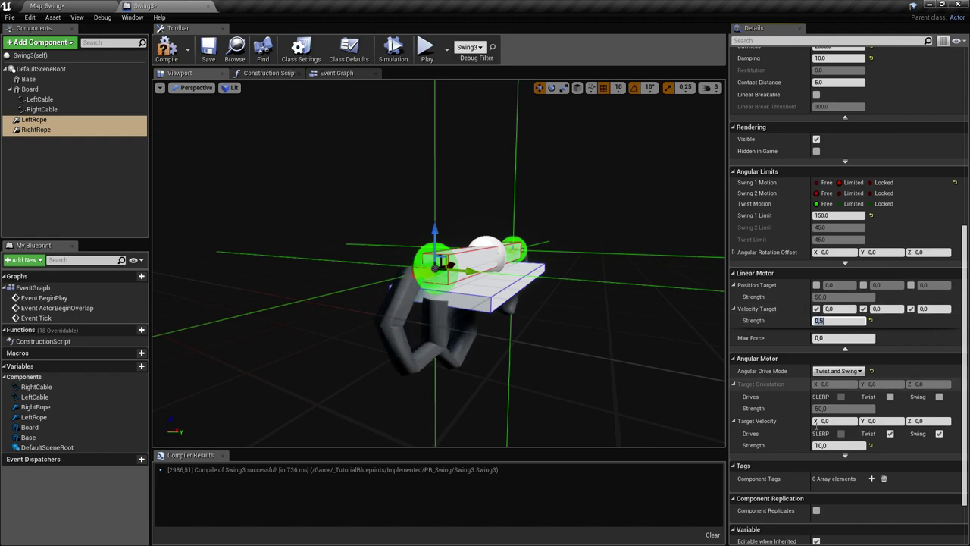
pyautogui.click(209, 49)
# Play Map_Swing to grab and pull the swing's board with the stronger angular motor, and stop playing.
pyautogui.click(57, 6)
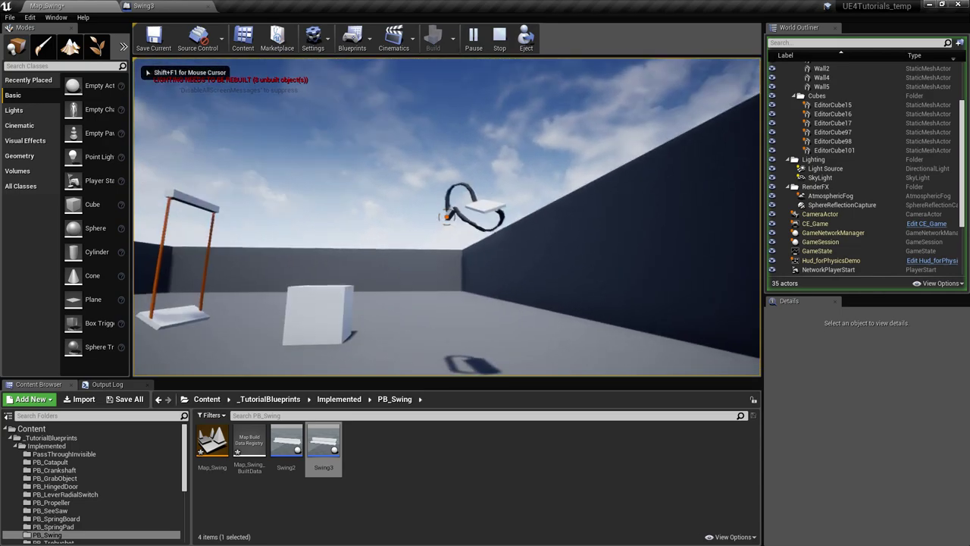
pyautogui.click(446, 217)
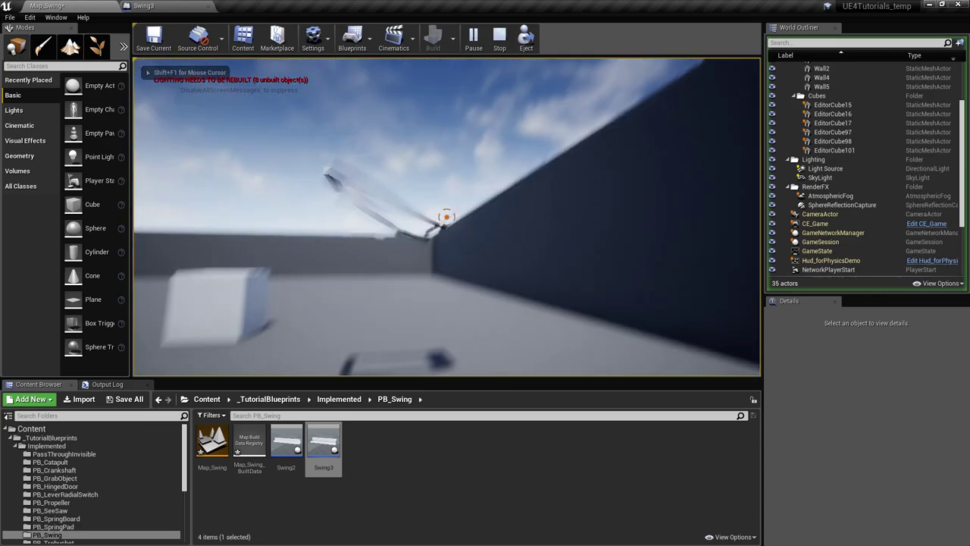
pyautogui.press('s')
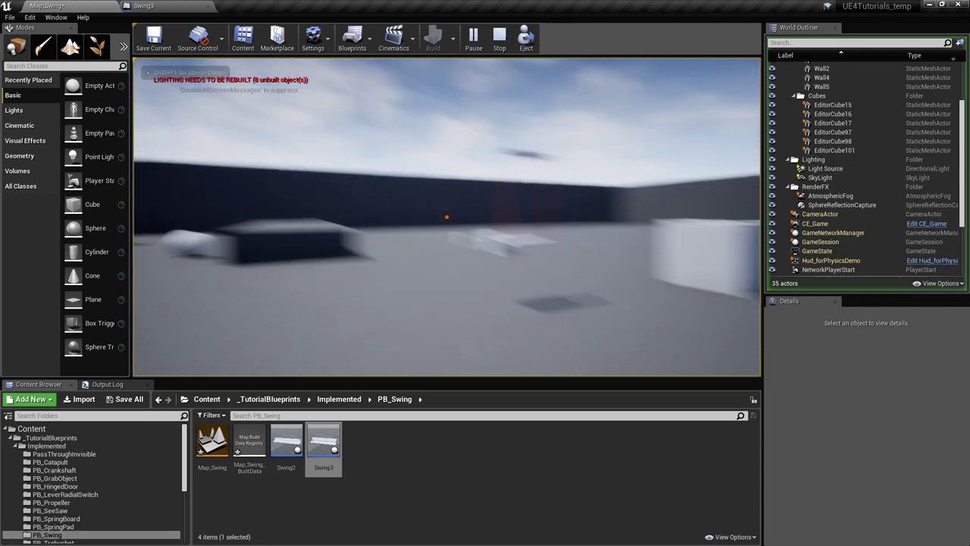
pyautogui.press('s')
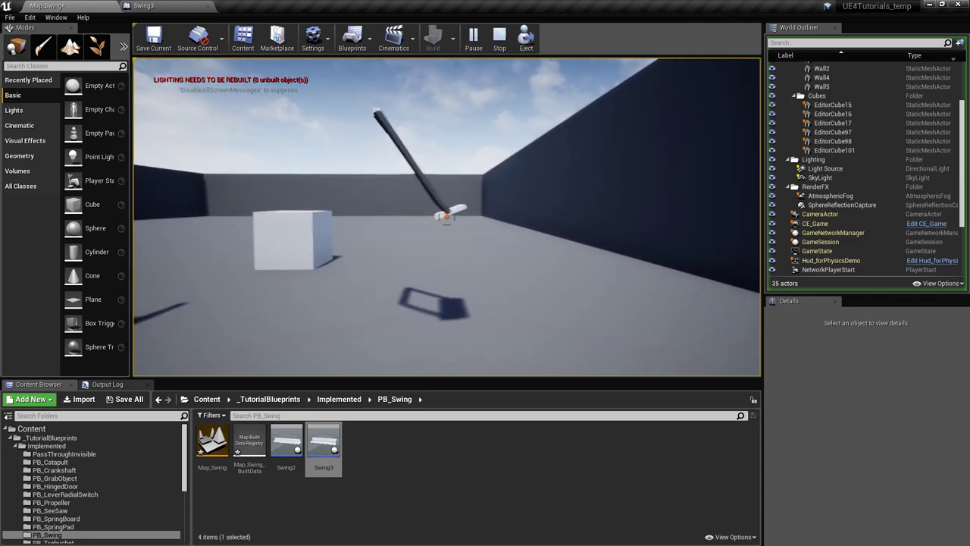
pyautogui.press('a')
pyautogui.moveTo(447, 217); pyautogui.dragTo(680, 155)
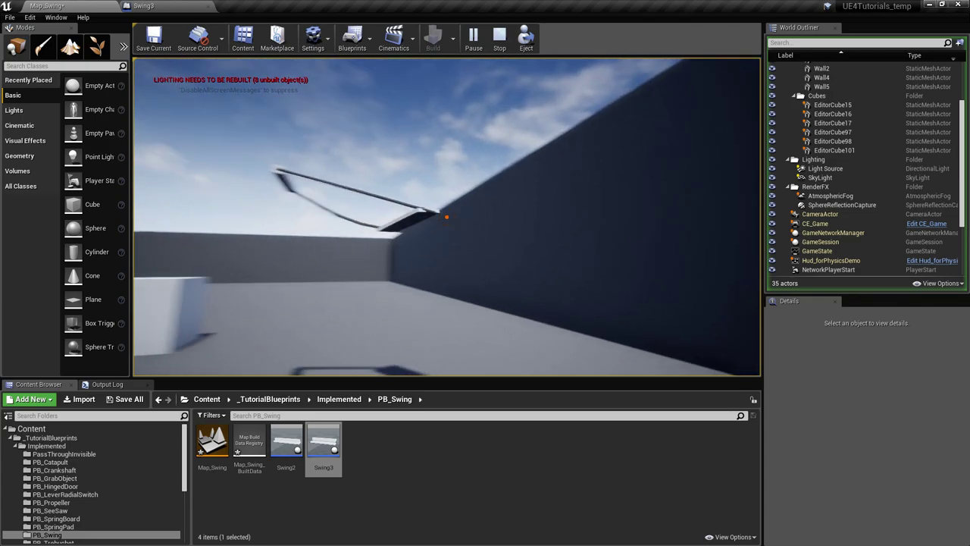
pyautogui.press('a')
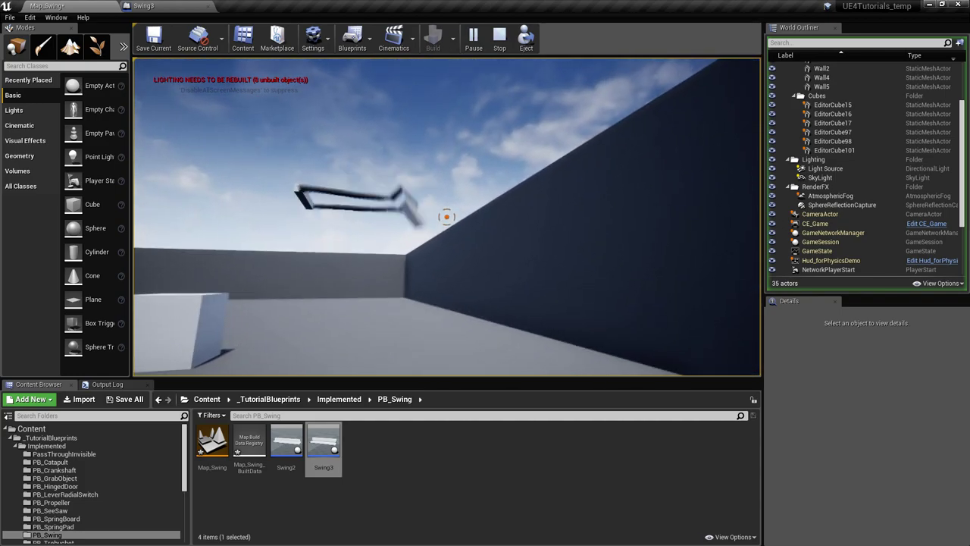
pyautogui.moveTo(446, 217); pyautogui.dragTo(617, 179)
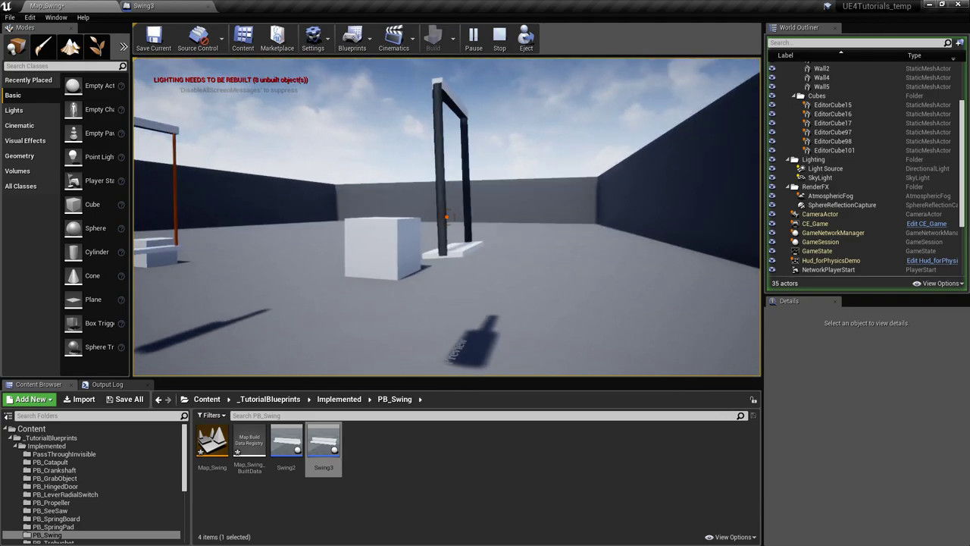
pyautogui.press('Escape')
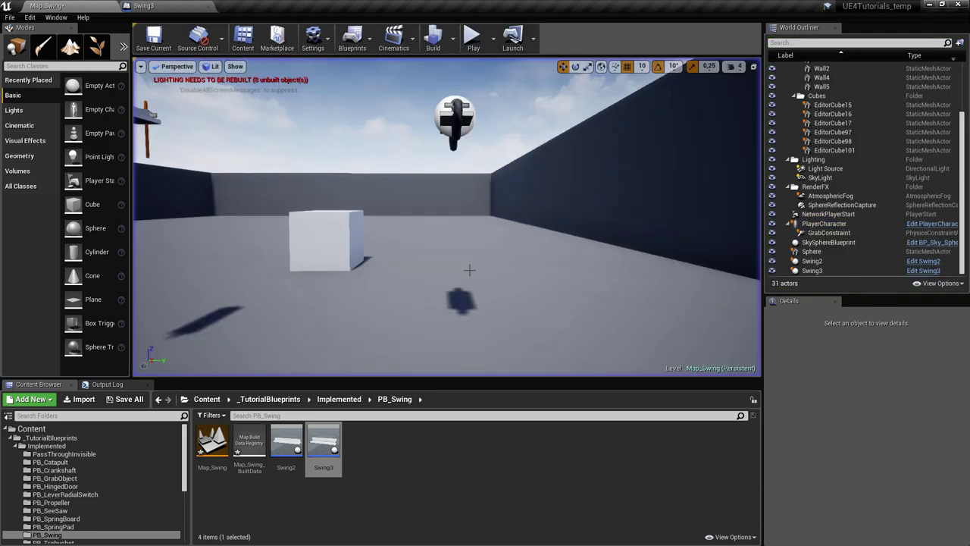
# Set the angular motor's Target Velocity strength on LeftRope and RightRope to 0,5, and compile and save Swing3.
pyautogui.click(165, 6)
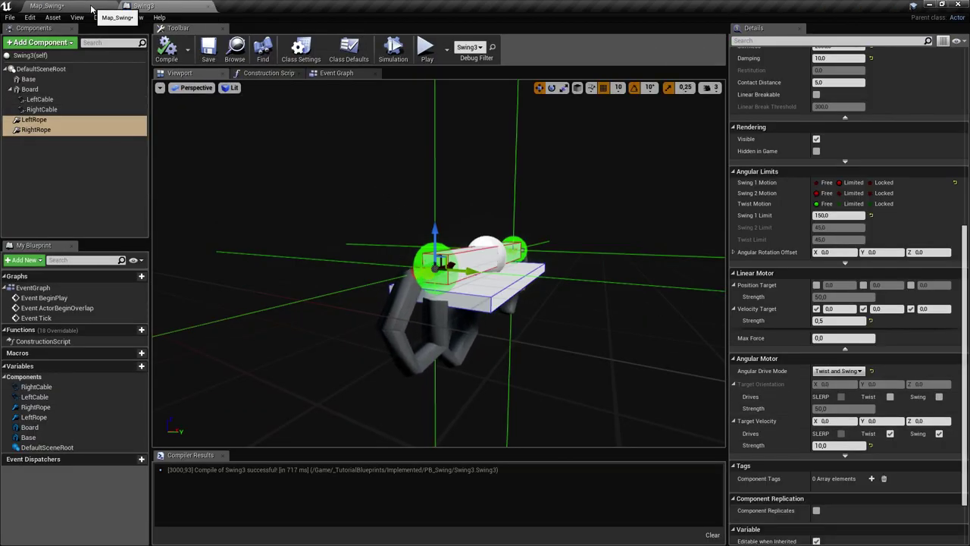
pyautogui.click(849, 446)
pyautogui.write('0,5')
pyautogui.press('Return')
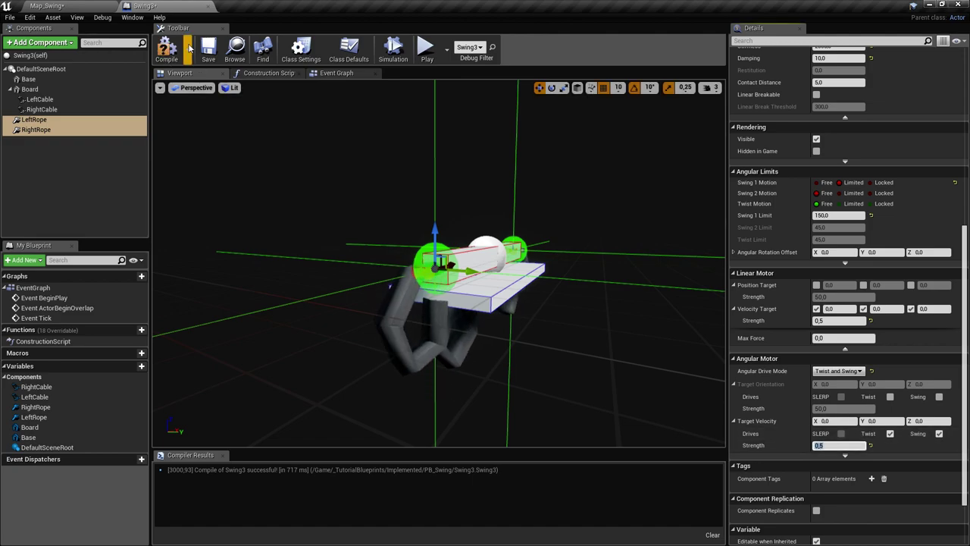
pyautogui.click(207, 50)
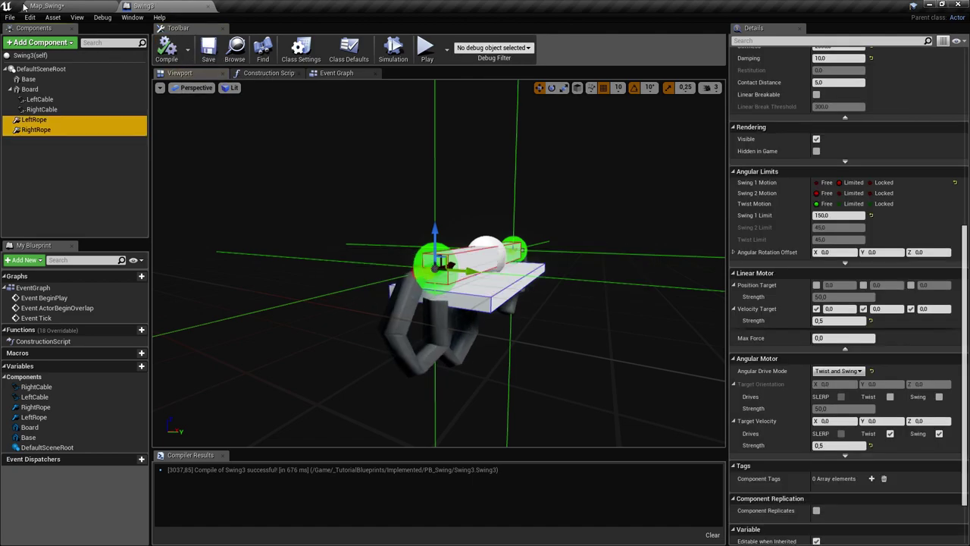
# Play Map_Swing and pull the board back and forth to test the swing with the weaker angular motor.
pyautogui.click(110, 5)
pyautogui.click(498, 128)
pyautogui.press('w')
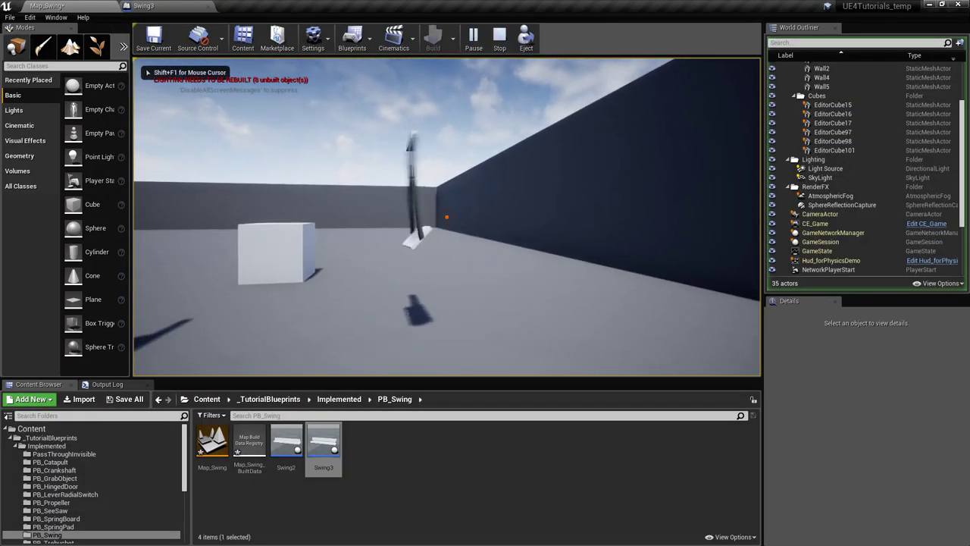
pyautogui.press('d')
pyautogui.press('w')
pyautogui.press('s')
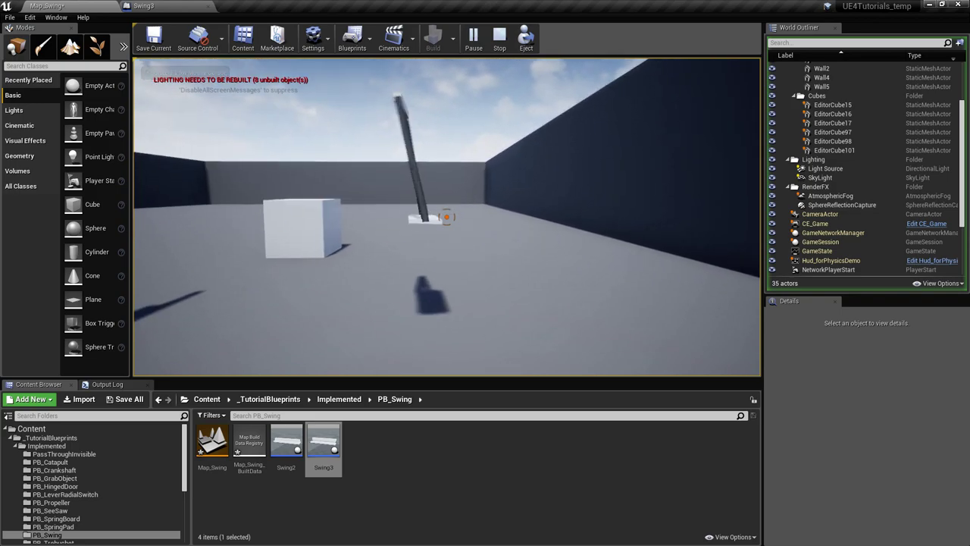
pyautogui.press('s')
pyautogui.press('w')
pyautogui.press('s')
pyautogui.press('w')
pyautogui.press('s')
pyautogui.press('w')
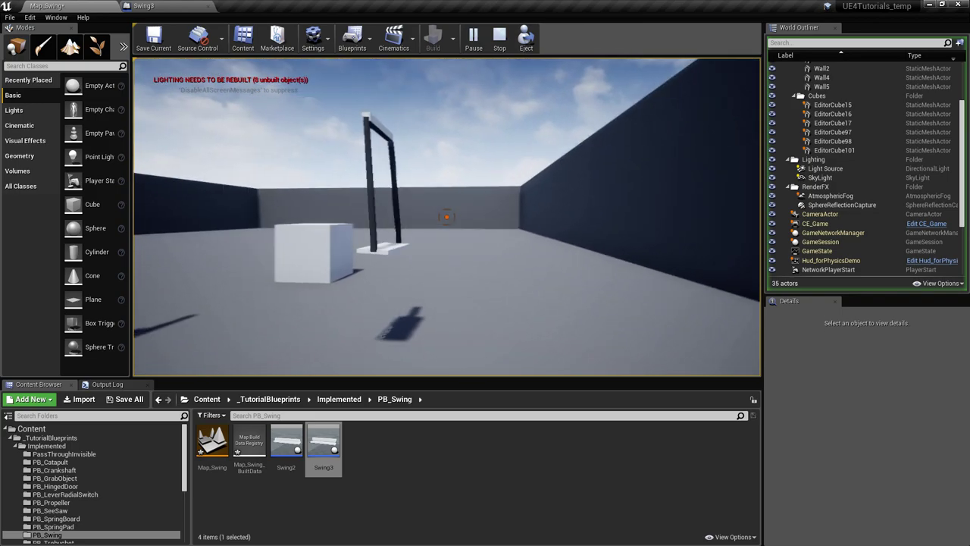
pyautogui.press('s')
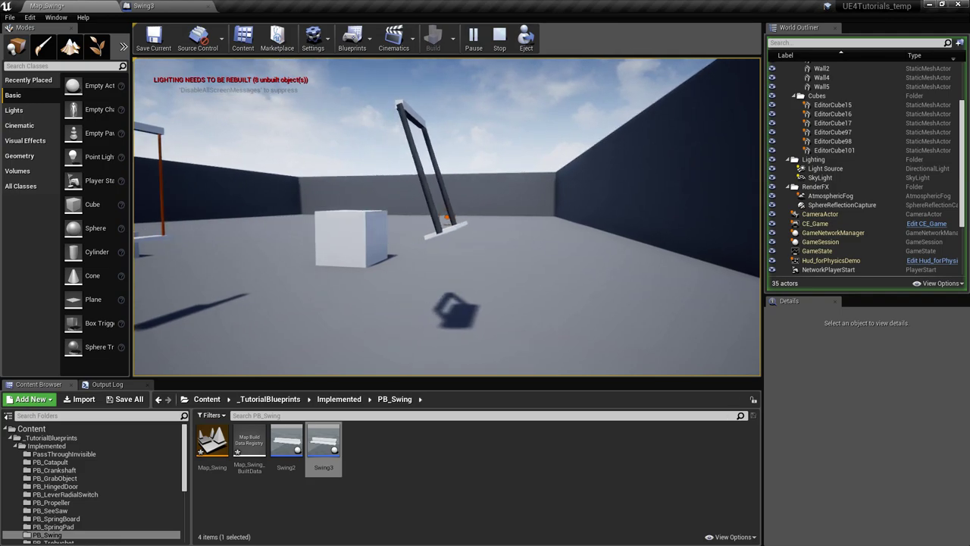